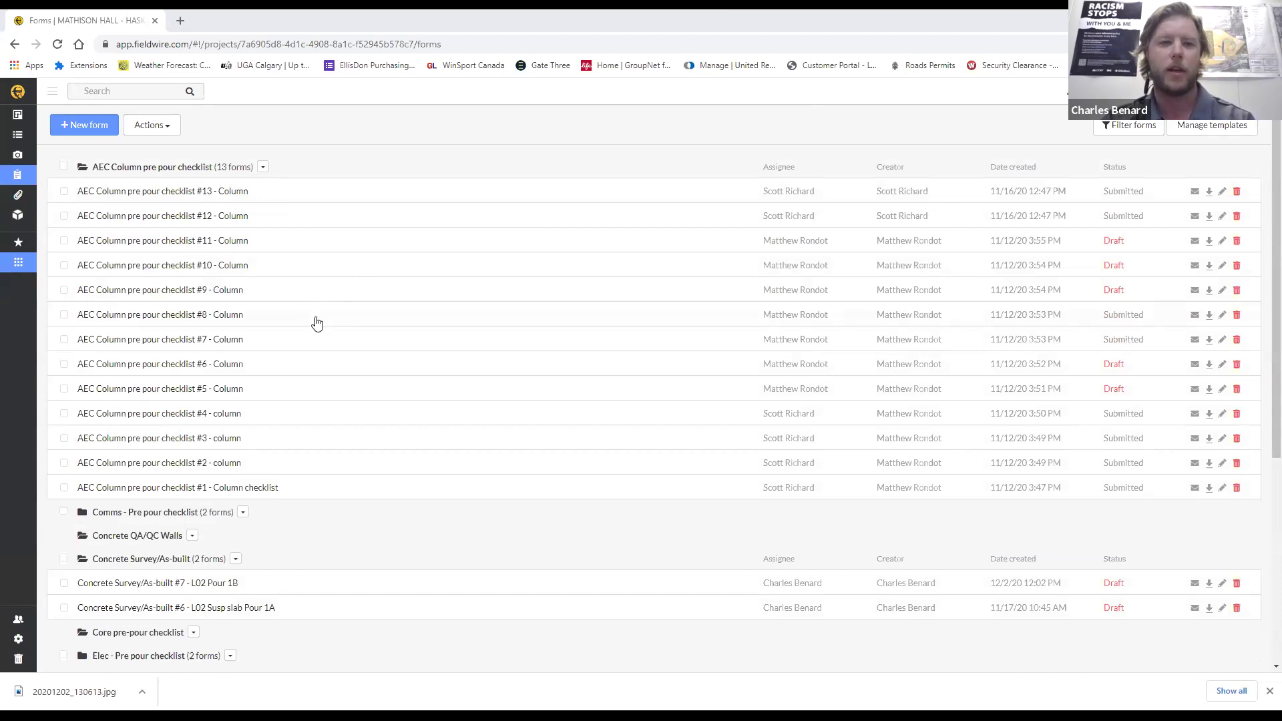
- Open the AEC Column pre pour checklist #8, review its weather, checklist conditions and sign-off, and close it
{"action": "left_click", "coordinate": [455, 338]}
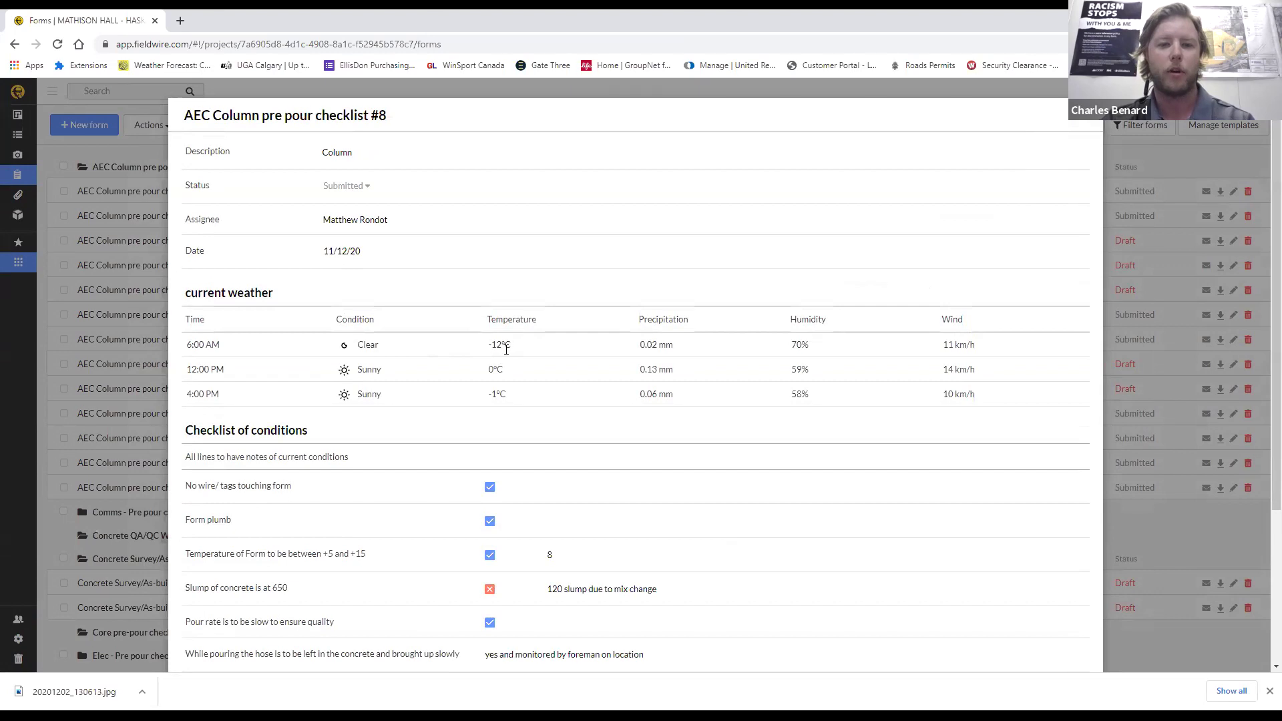
{"action": "scroll", "coordinate": [468, 354], "scroll_direction": "down", "scroll_amount": 2}
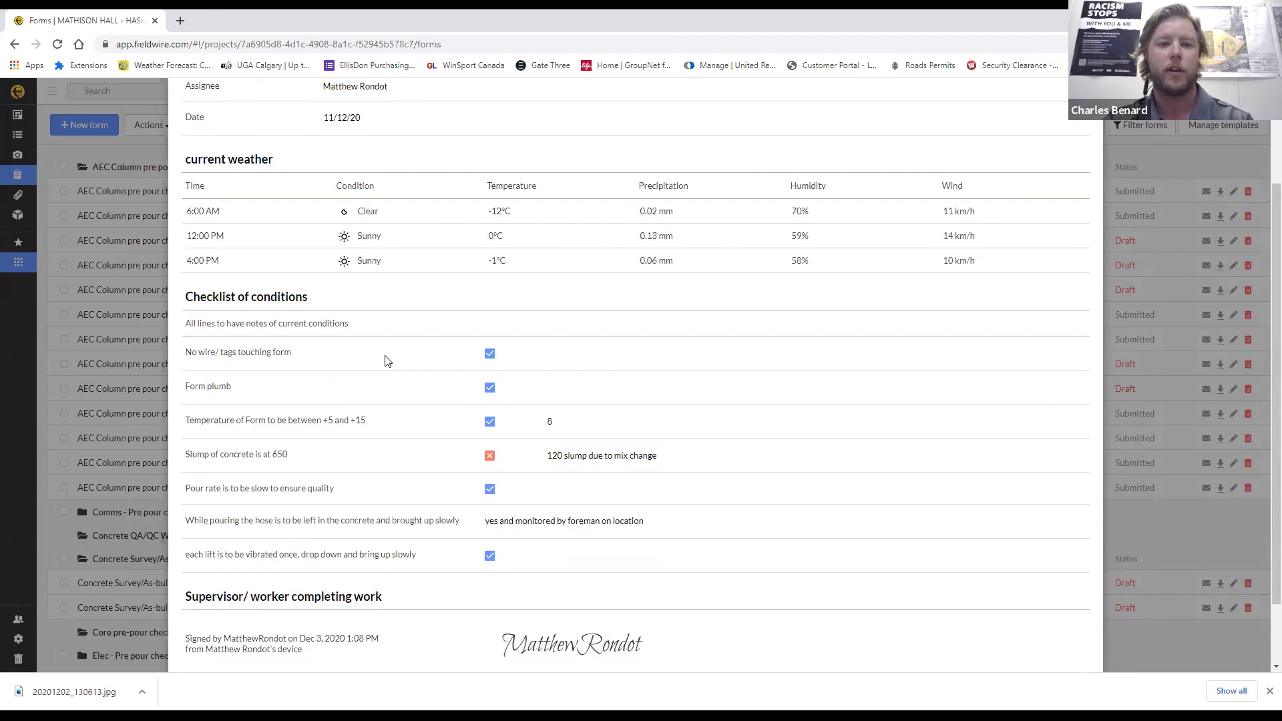
{"action": "scroll", "coordinate": [385, 361], "scroll_direction": "down", "scroll_amount": 1}
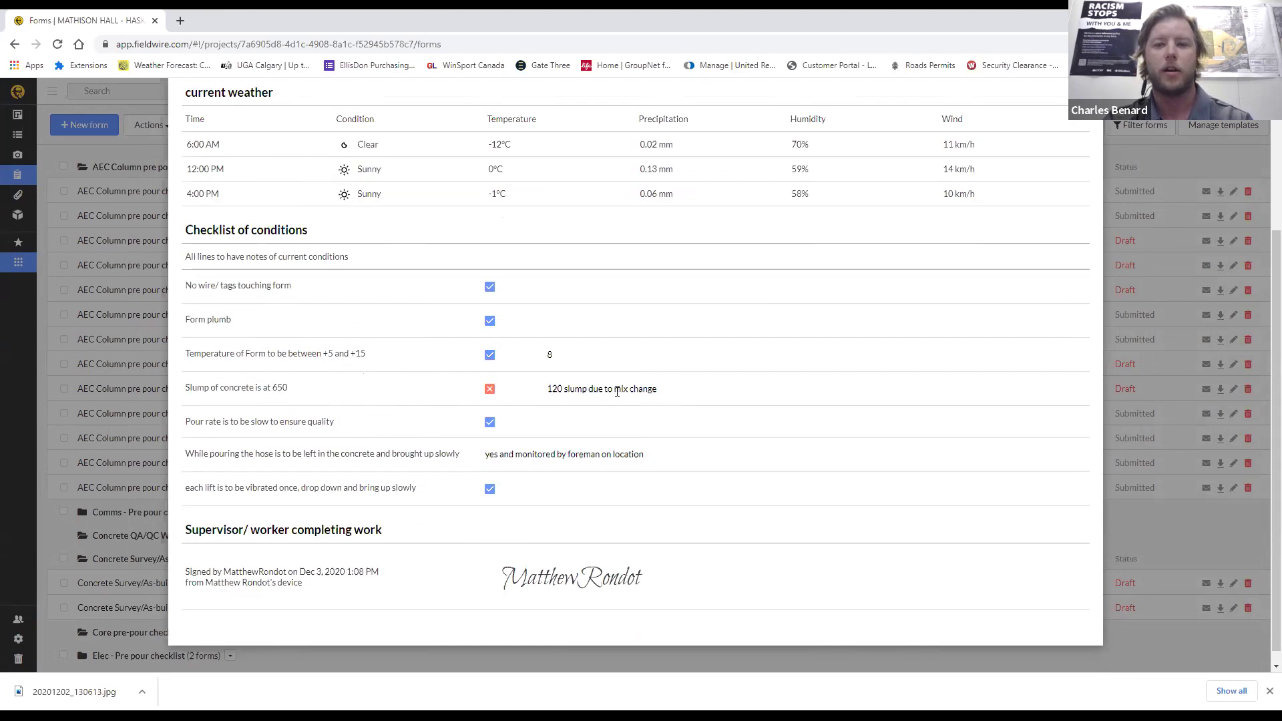
{"action": "scroll", "coordinate": [648, 391], "scroll_direction": "down", "scroll_amount": 1}
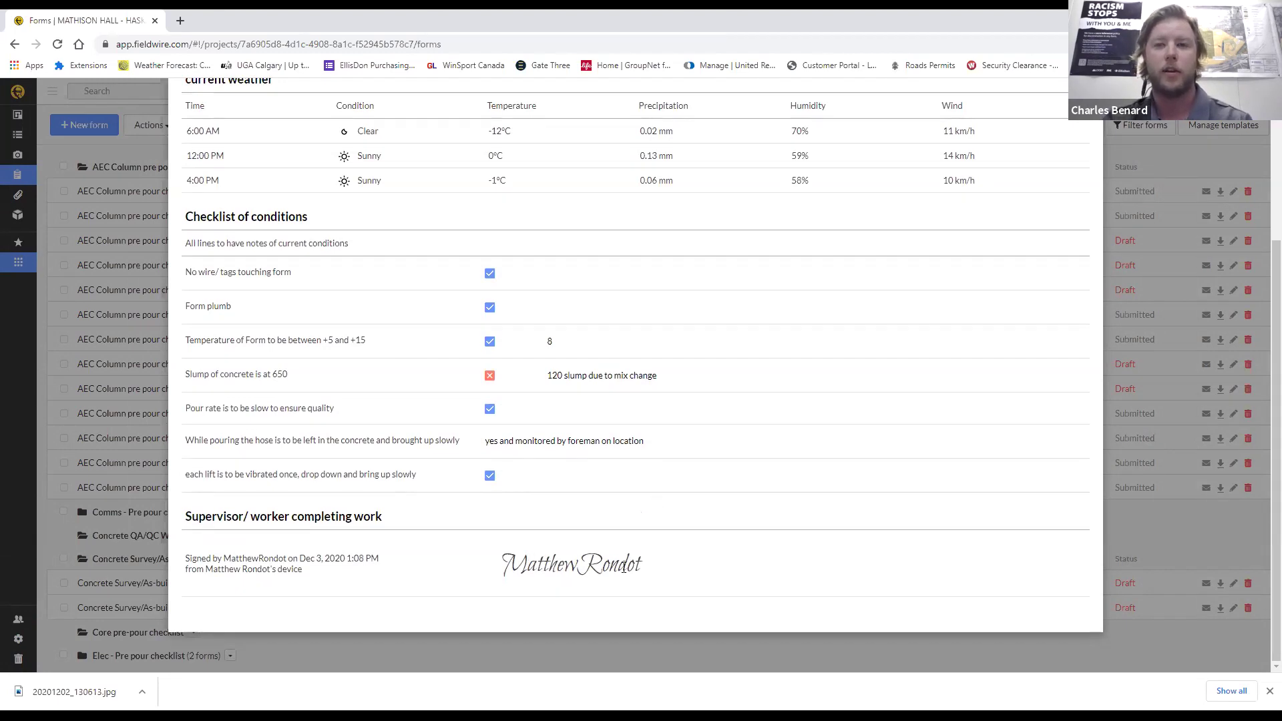
{"action": "scroll", "coordinate": [646, 494], "scroll_direction": "up", "scroll_amount": 1}
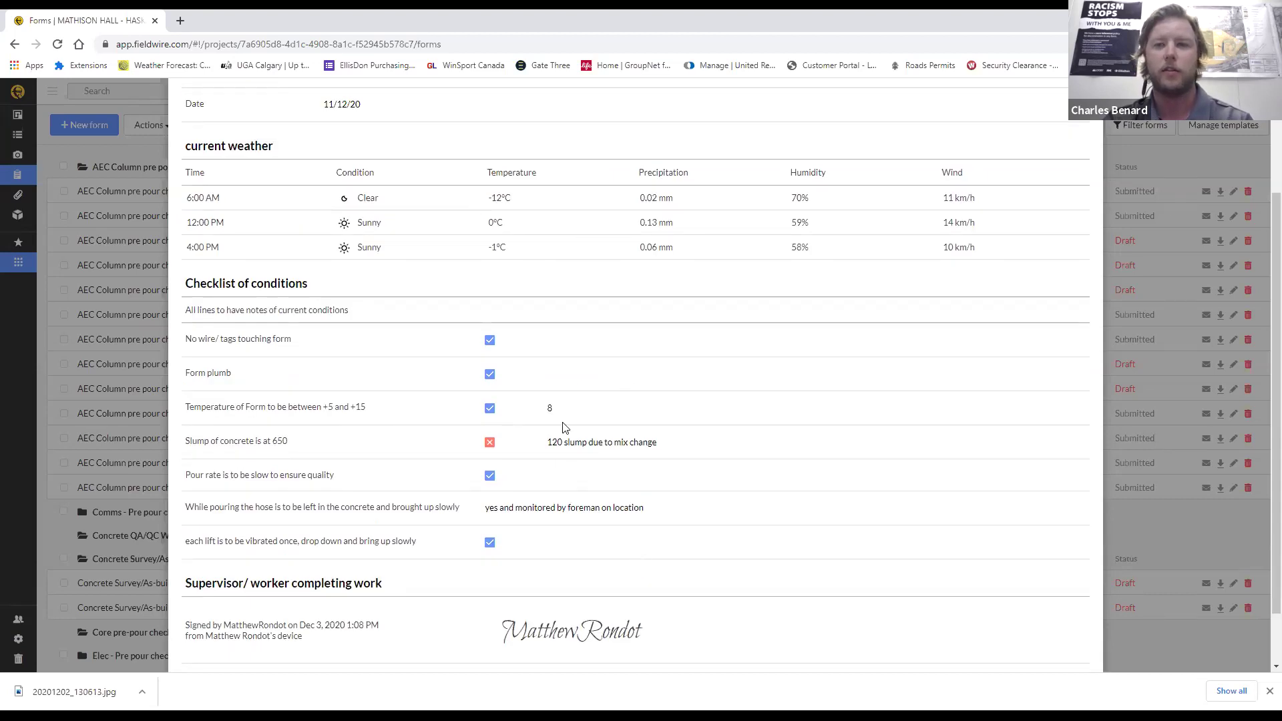
{"action": "scroll", "coordinate": [930, 221], "scroll_direction": "up", "scroll_amount": 2}
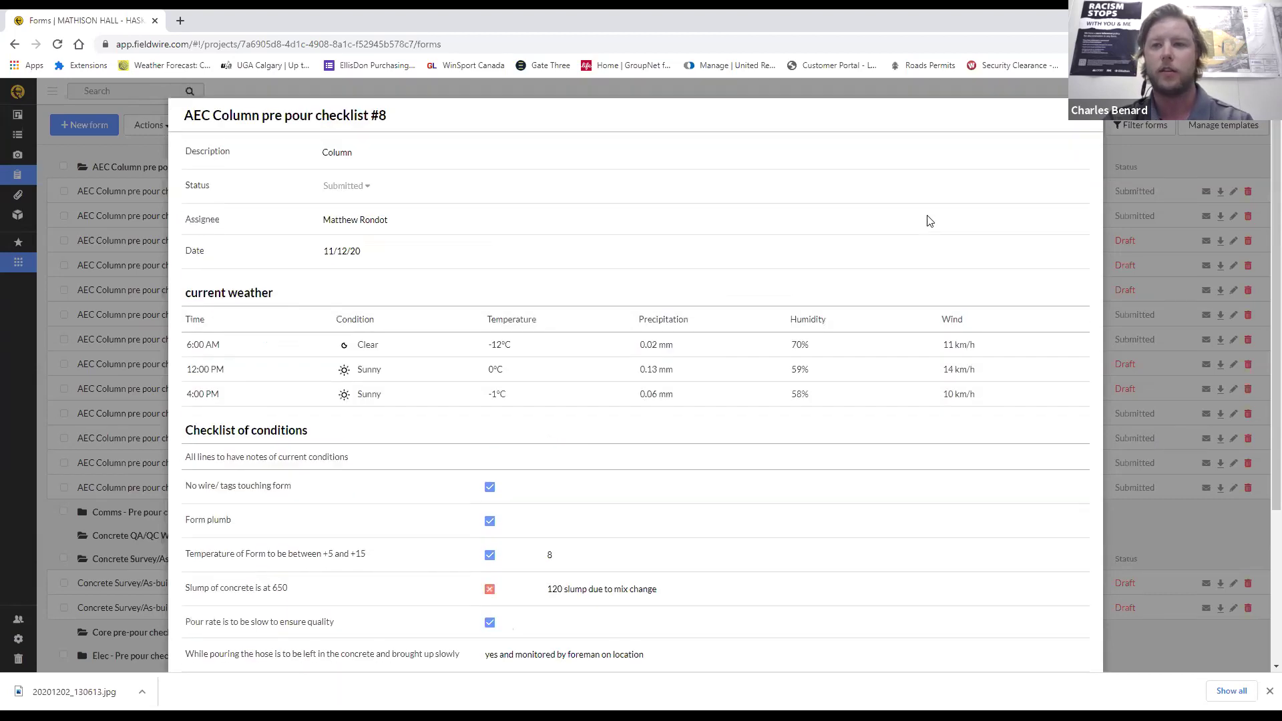
{"action": "left_click", "coordinate": [1087, 119]}
- Open the Concrete Survey/As-built #7 form for L02 Pour 1B, review its location, prepour, postpour and post reshore survey sections, and close it
{"action": "scroll", "coordinate": [627, 279], "scroll_direction": "down", "scroll_amount": 3}
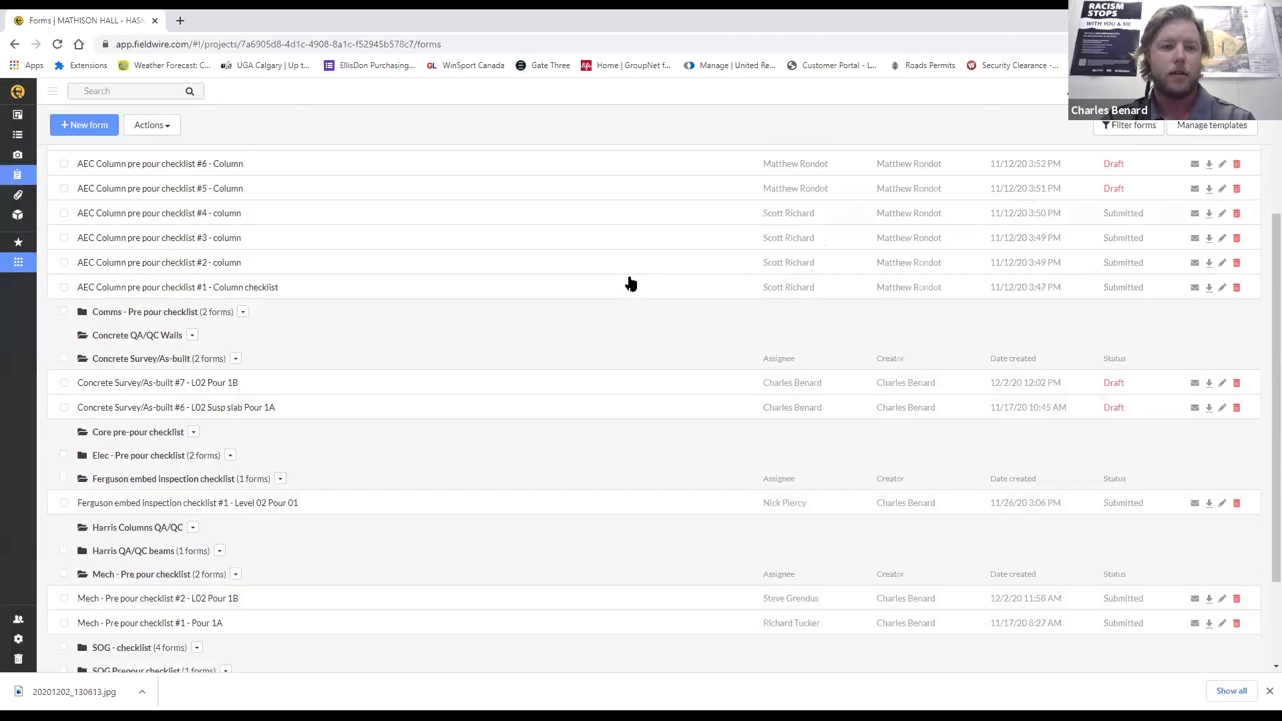
{"action": "left_click", "coordinate": [168, 383]}
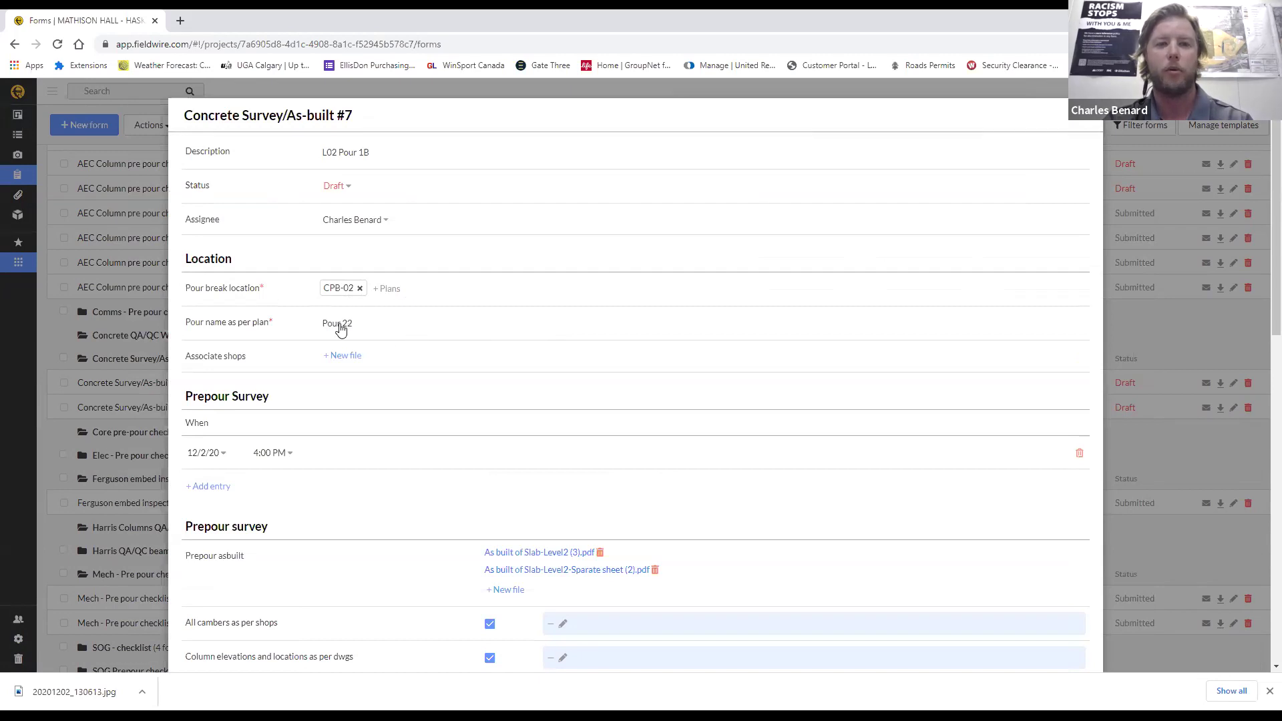
{"action": "scroll", "coordinate": [516, 362], "scroll_direction": "down", "scroll_amount": 3}
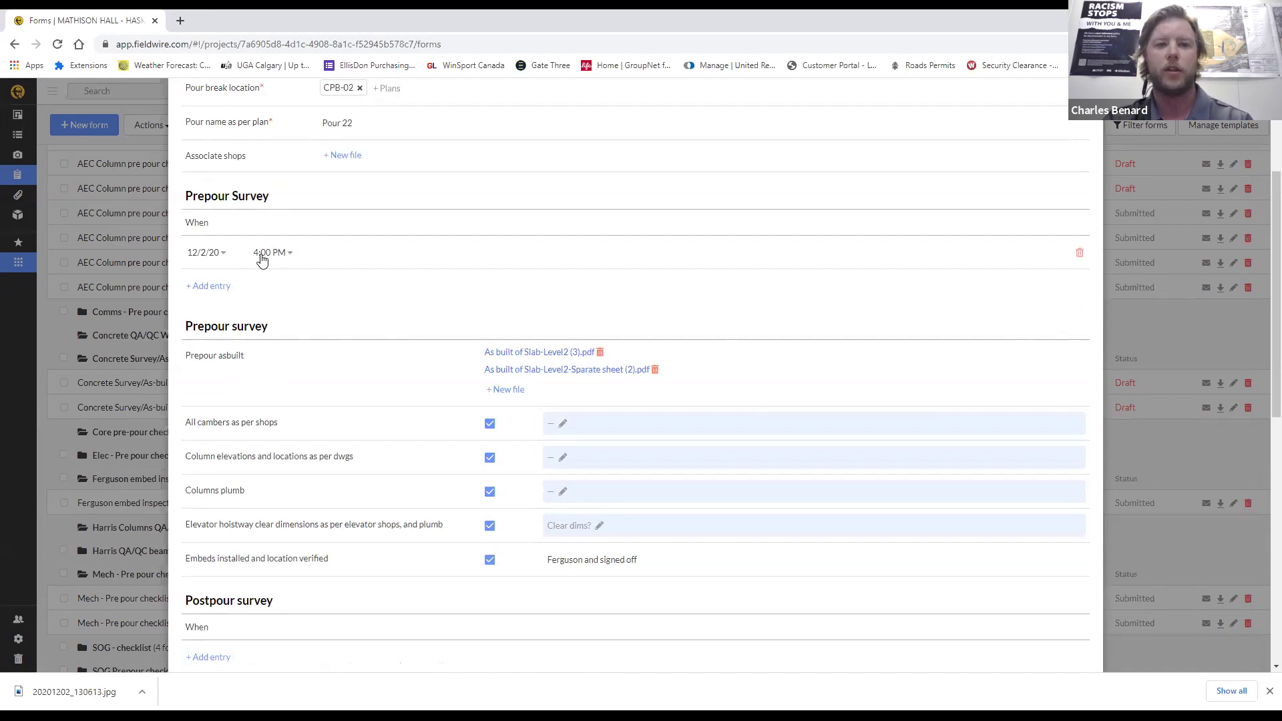
{"action": "scroll", "coordinate": [294, 302], "scroll_direction": "down", "scroll_amount": 1}
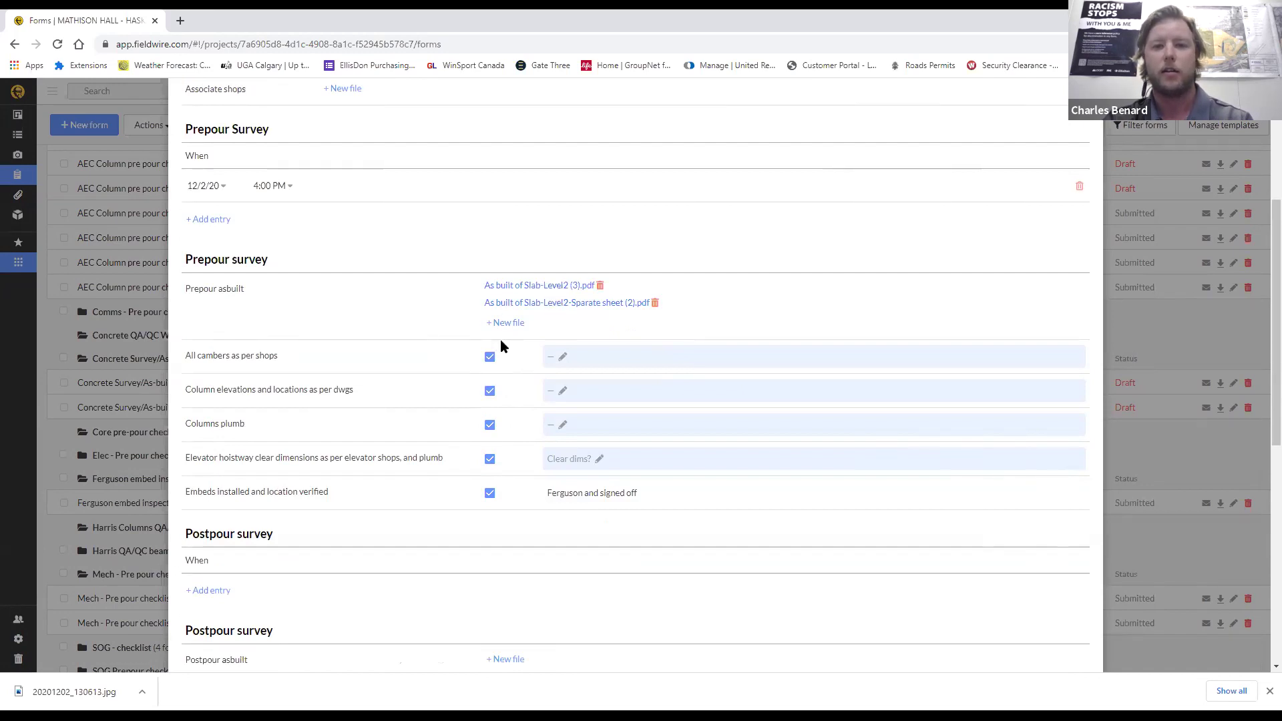
{"action": "scroll", "coordinate": [419, 384], "scroll_direction": "down", "scroll_amount": 2}
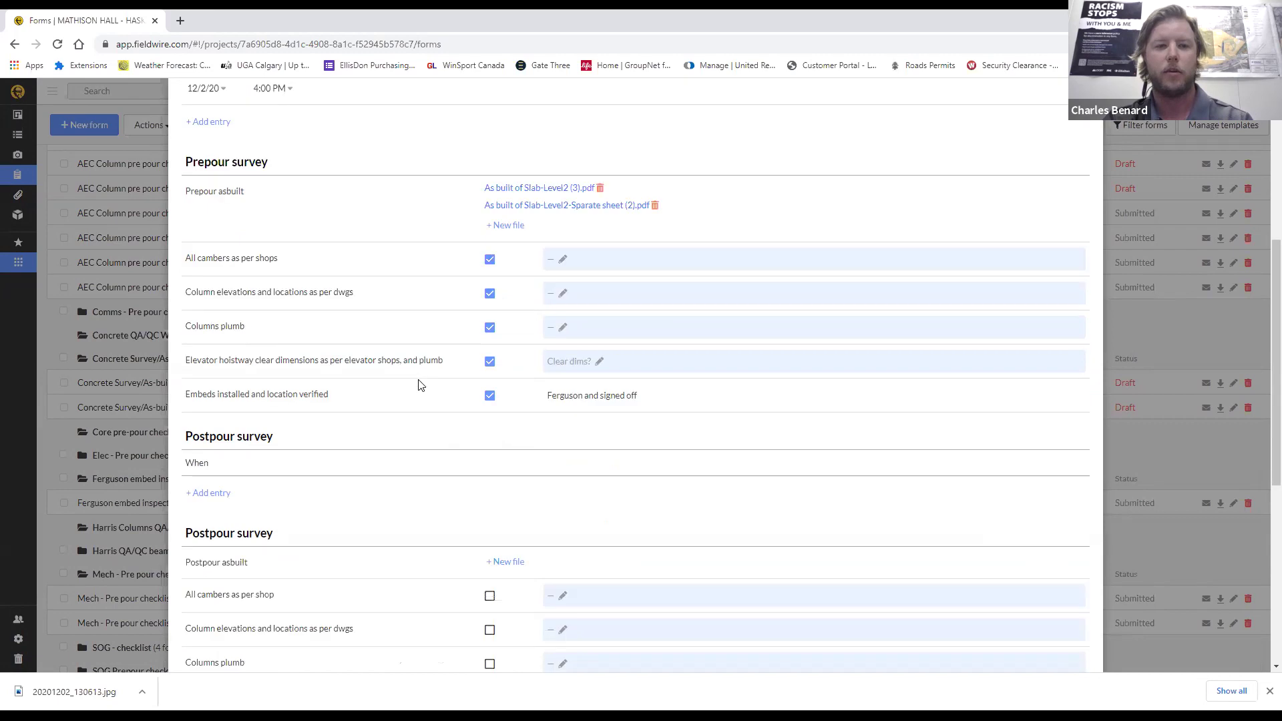
{"action": "scroll", "coordinate": [418, 385], "scroll_direction": "down", "scroll_amount": 3}
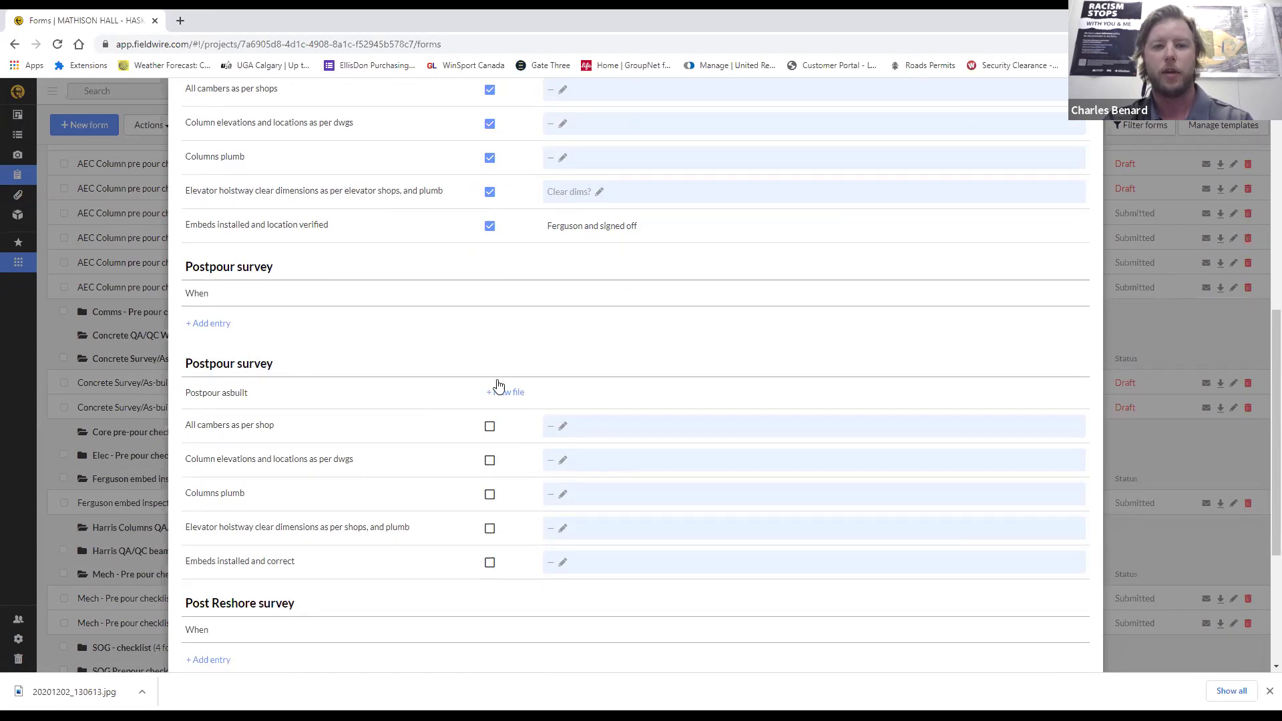
{"action": "scroll", "coordinate": [571, 407], "scroll_direction": "down", "scroll_amount": 4}
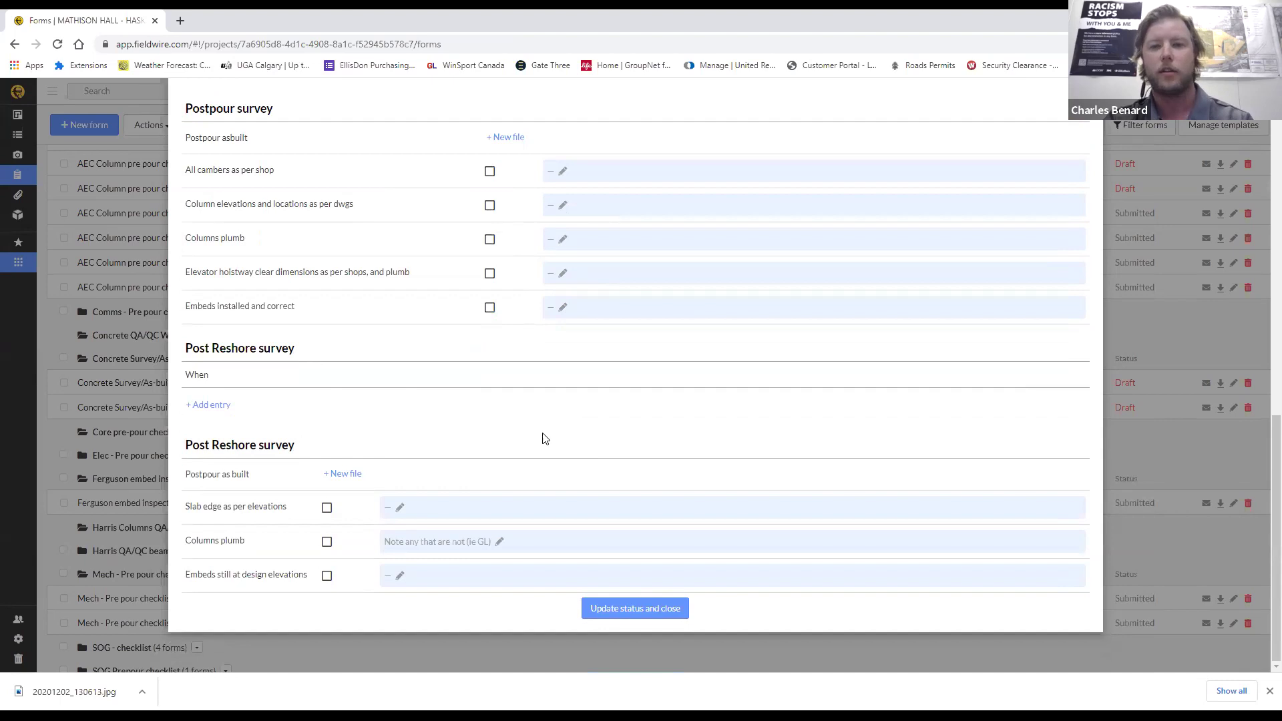
{"action": "scroll", "coordinate": [544, 438], "scroll_direction": "up", "scroll_amount": 9}
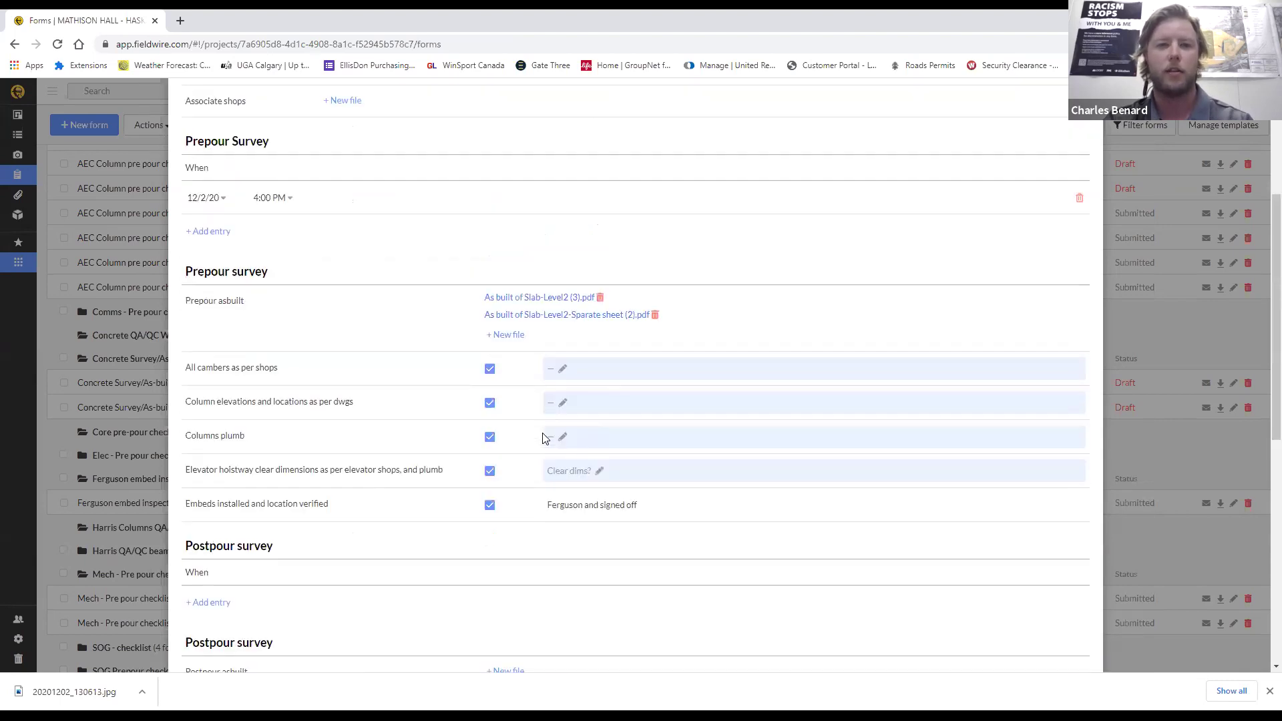
{"action": "scroll", "coordinate": [544, 438], "scroll_direction": "up", "scroll_amount": 2}
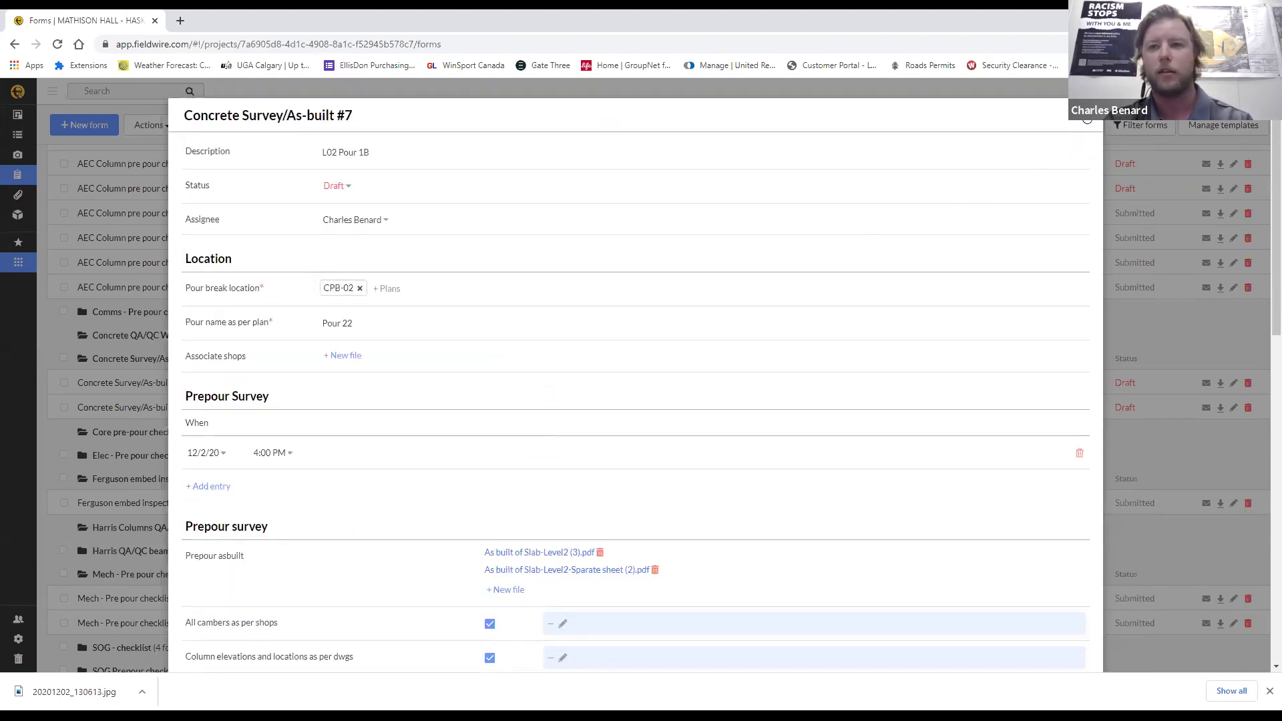
{"action": "left_click", "coordinate": [1087, 120]}
- Open the Mech - Pre pour checklist #2 for L02 Pour 1B, review its quality control items, photos and sign-off, and close it
{"action": "scroll", "coordinate": [659, 286], "scroll_direction": "down", "scroll_amount": 2}
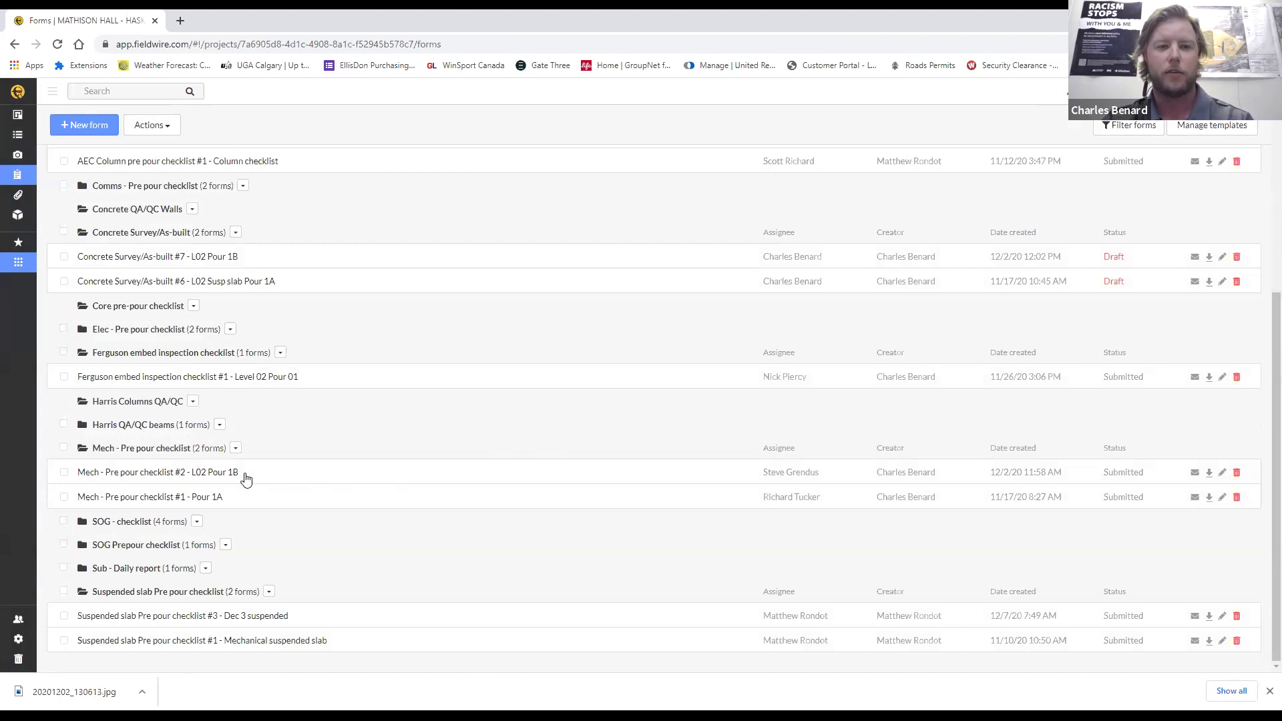
{"action": "left_click", "coordinate": [245, 476]}
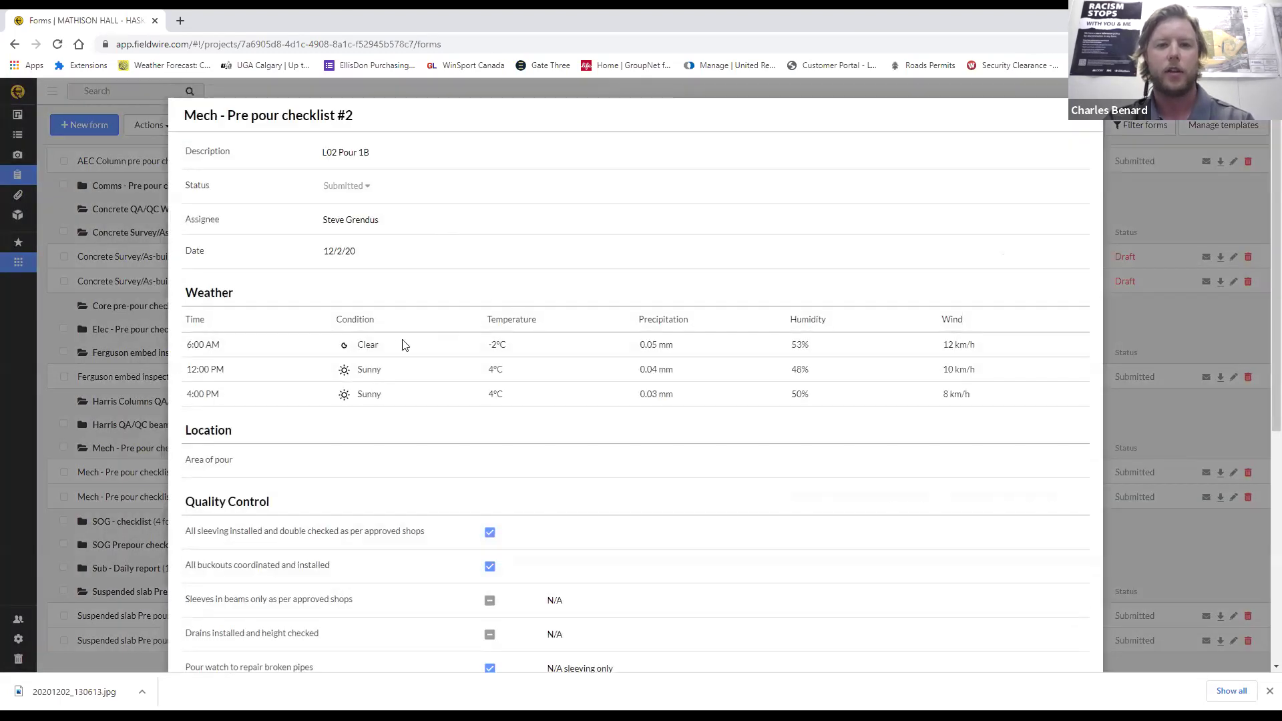
{"action": "scroll", "coordinate": [439, 353], "scroll_direction": "down", "scroll_amount": 1}
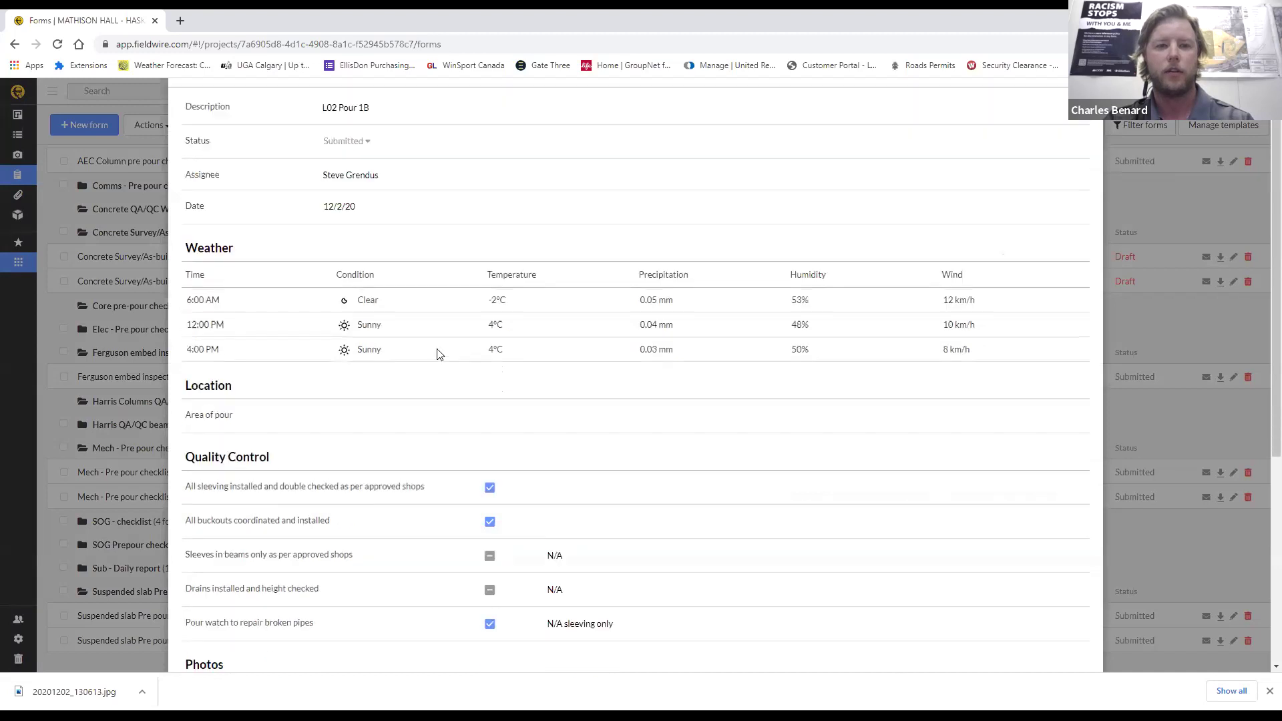
{"action": "scroll", "coordinate": [438, 352], "scroll_direction": "down", "scroll_amount": 1}
{"action": "scroll", "coordinate": [414, 297], "scroll_direction": "down", "scroll_amount": 3}
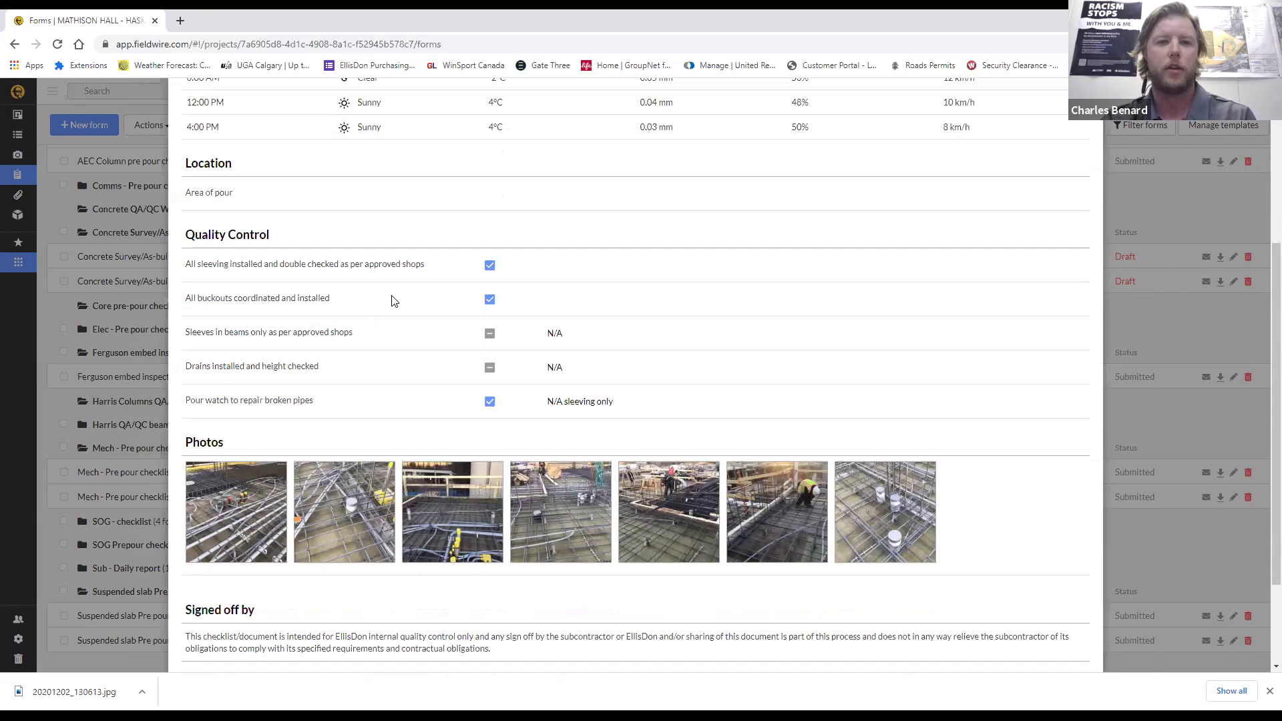
{"action": "scroll", "coordinate": [394, 301], "scroll_direction": "down", "scroll_amount": 1}
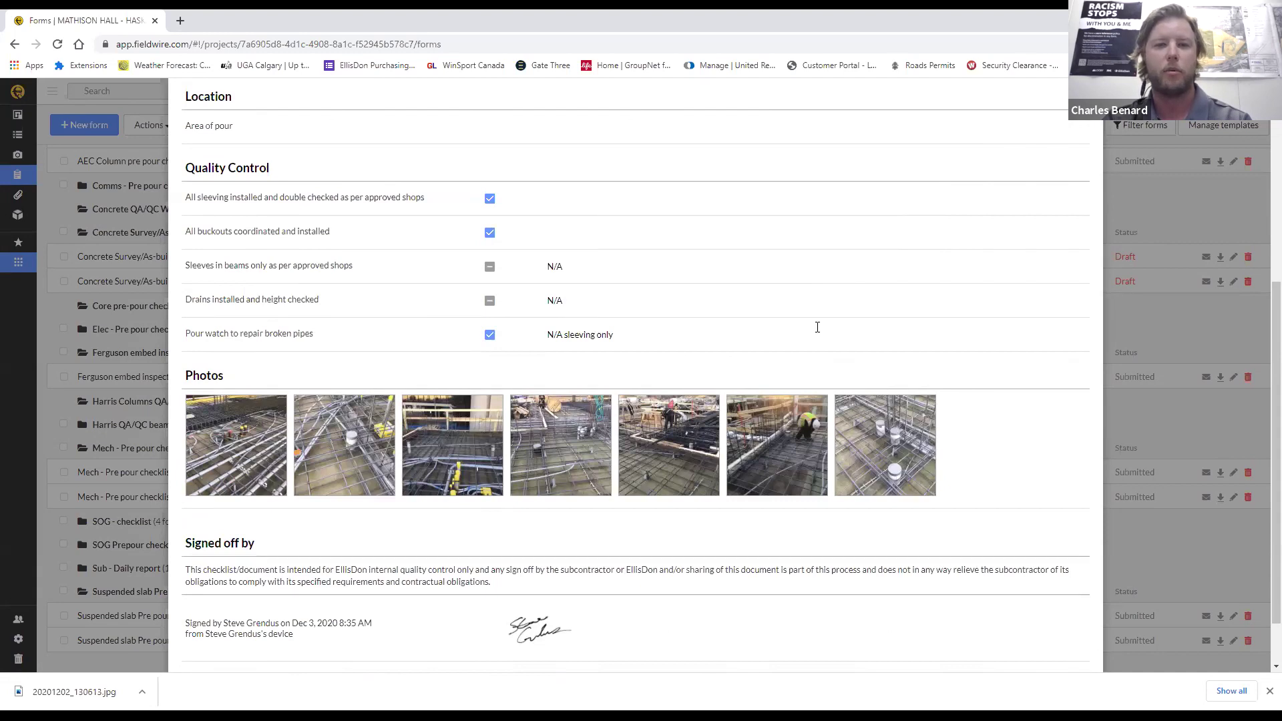
{"action": "scroll", "coordinate": [755, 313], "scroll_direction": "down", "scroll_amount": 1}
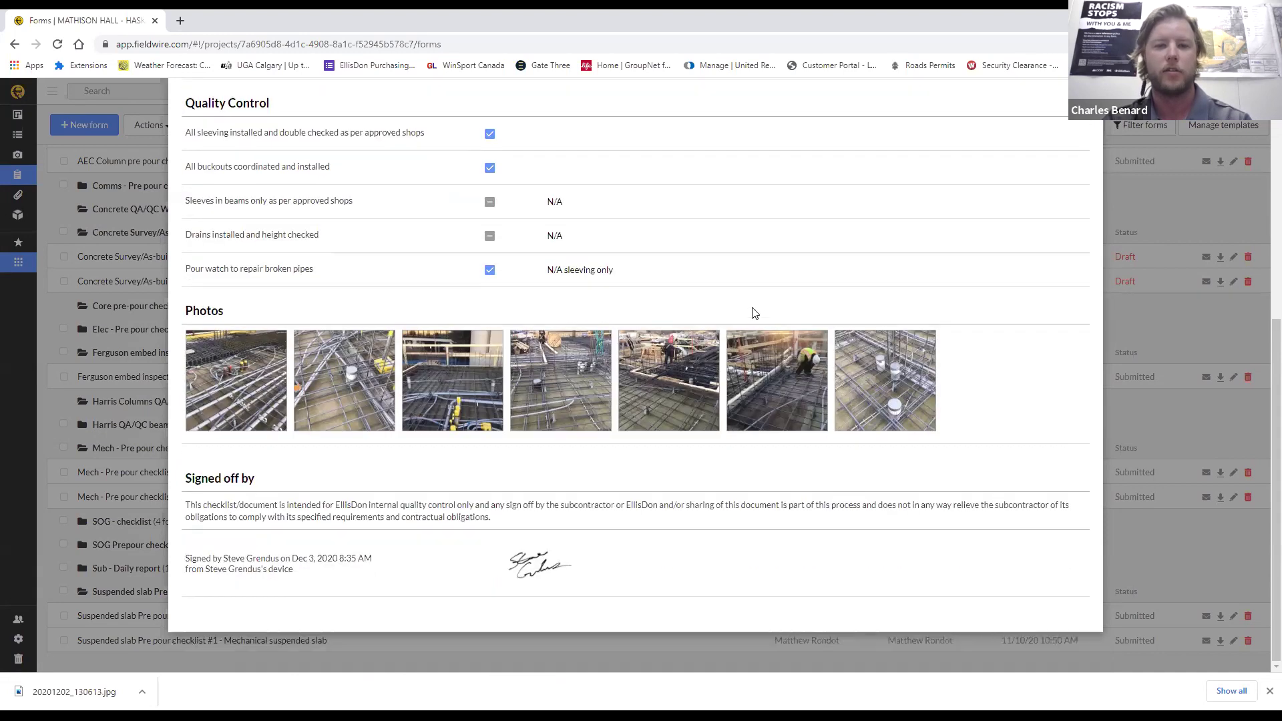
{"action": "scroll", "coordinate": [634, 391], "scroll_direction": "up", "scroll_amount": 1}
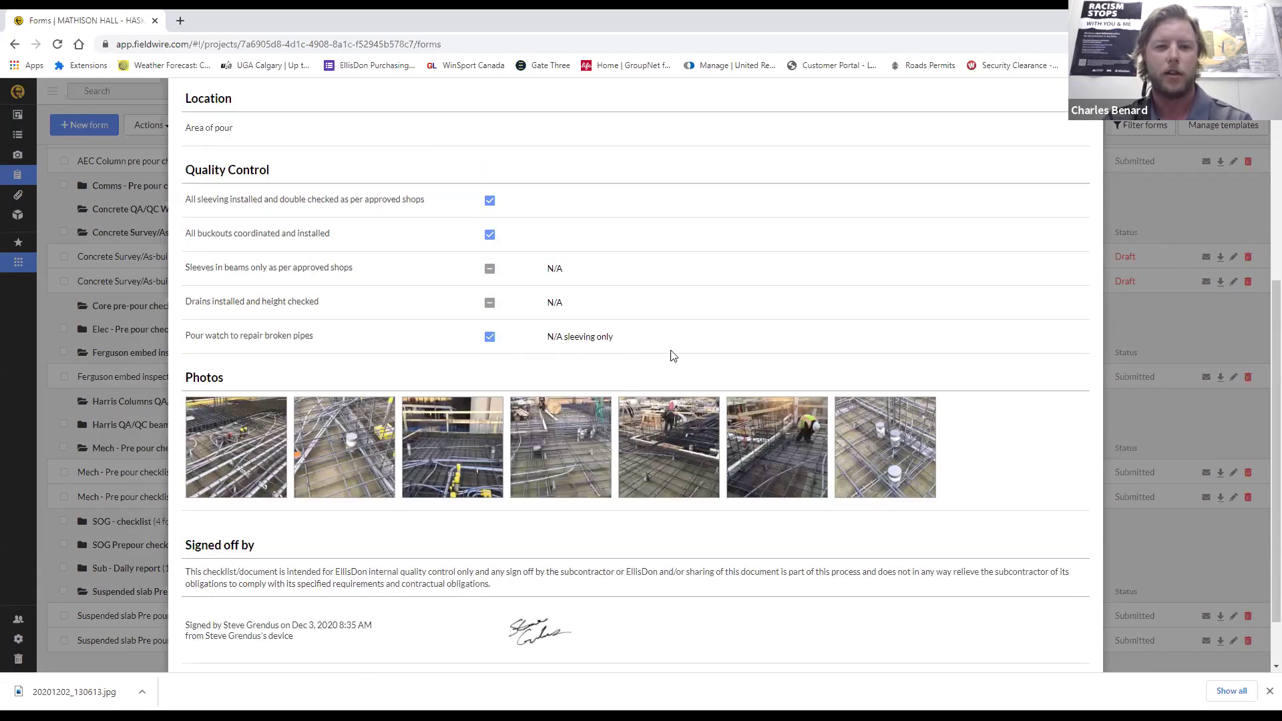
{"action": "scroll", "coordinate": [668, 359], "scroll_direction": "down", "scroll_amount": 1}
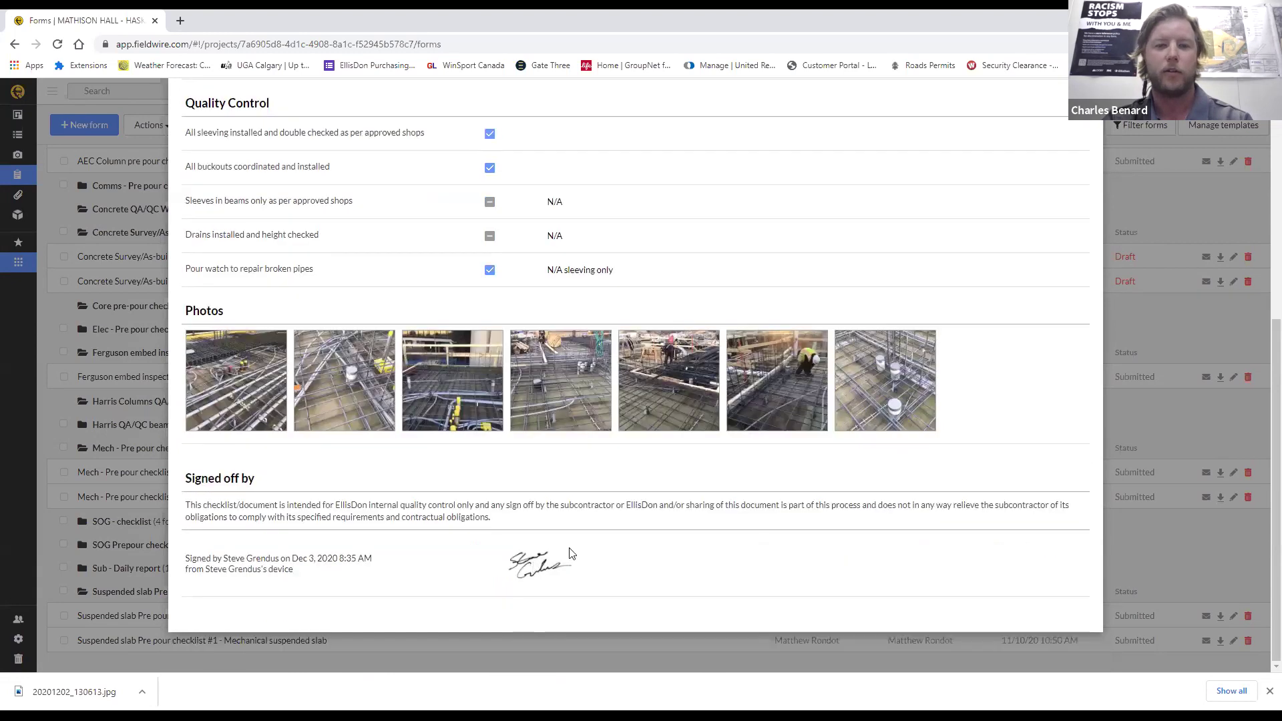
{"action": "scroll", "coordinate": [583, 503], "scroll_direction": "up", "scroll_amount": 6}
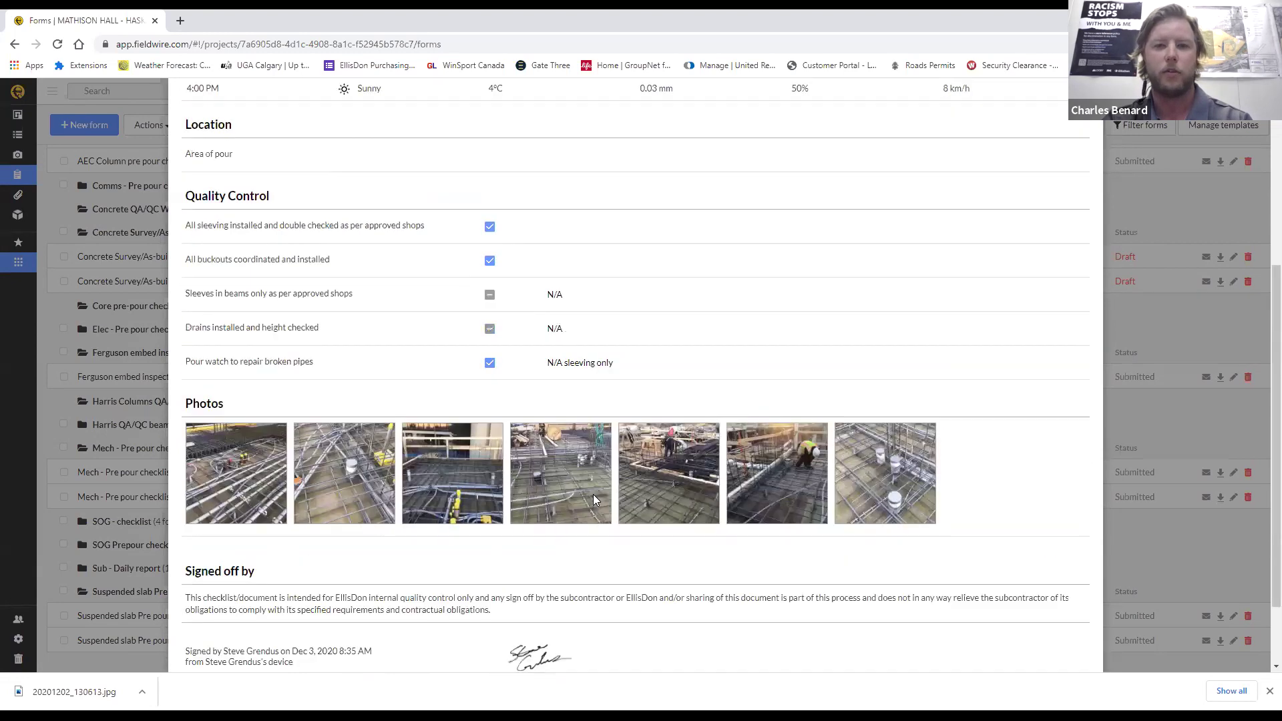
{"action": "left_click", "coordinate": [1085, 122]}
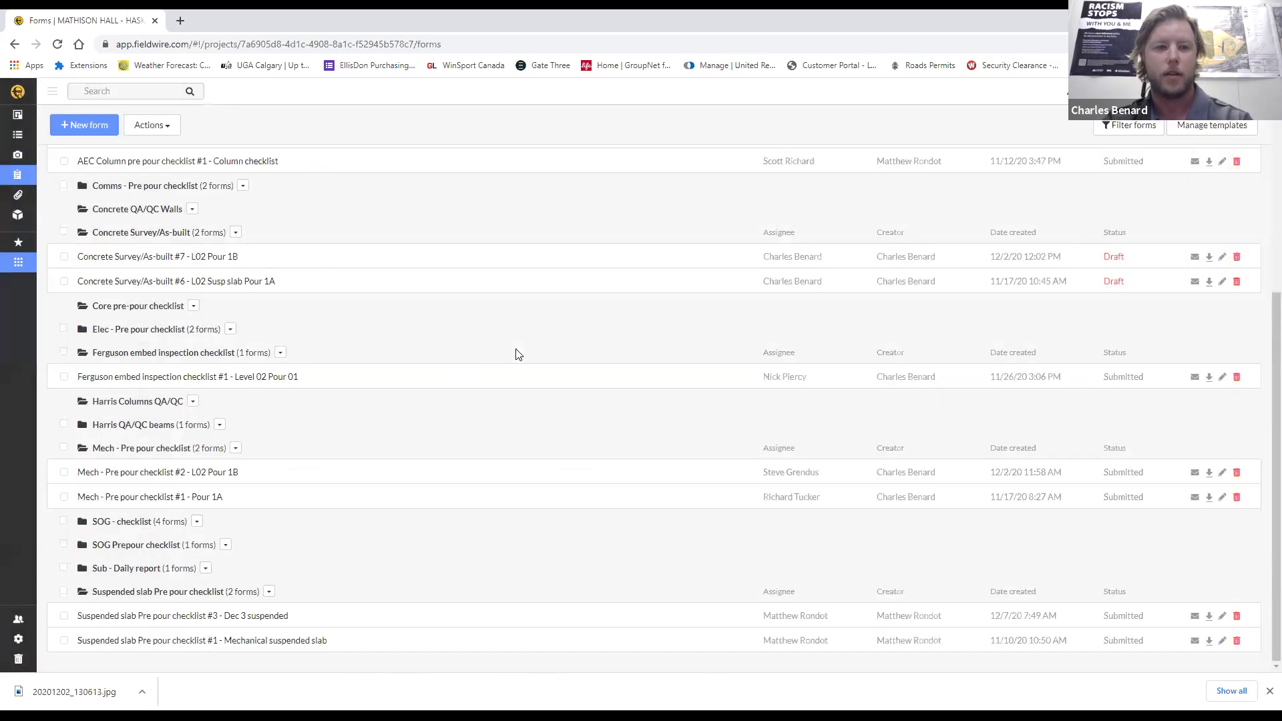
- Open the S202 - As Built level 2 framing plan and examine the cluster of QA/QC task pins between the beams
{"action": "left_click", "coordinate": [21, 120]}
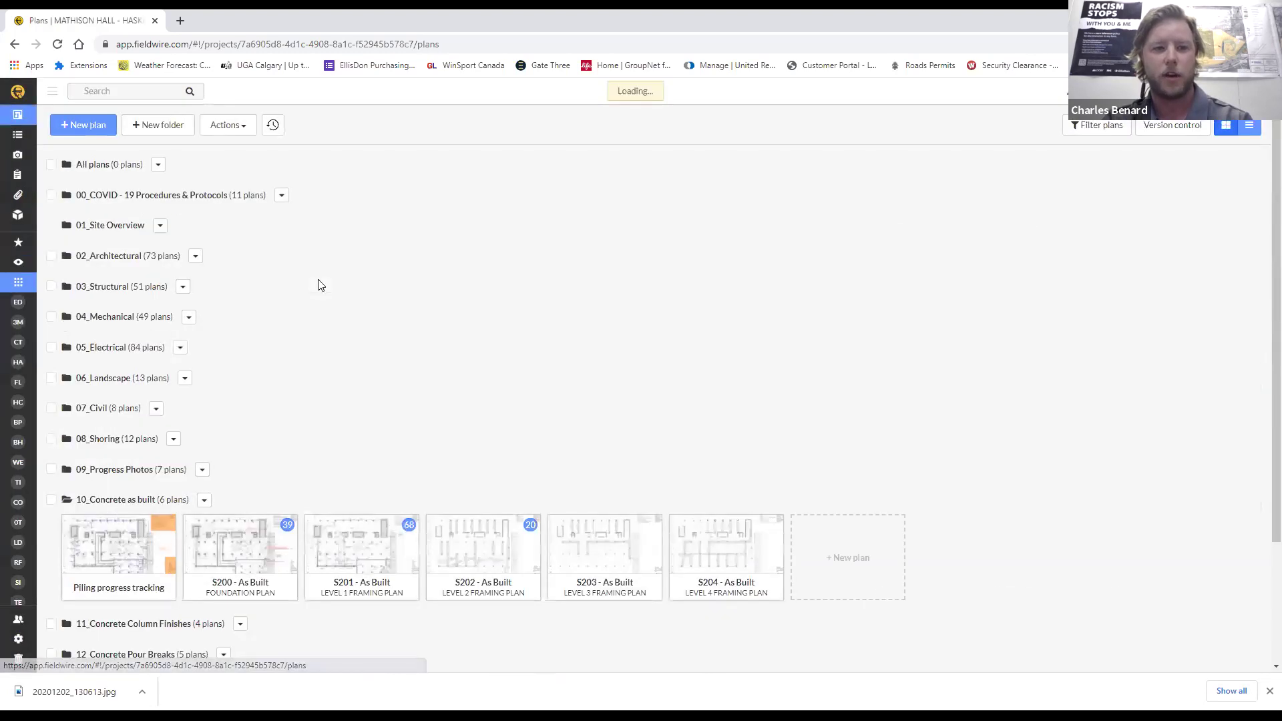
{"action": "left_click", "coordinate": [490, 557]}
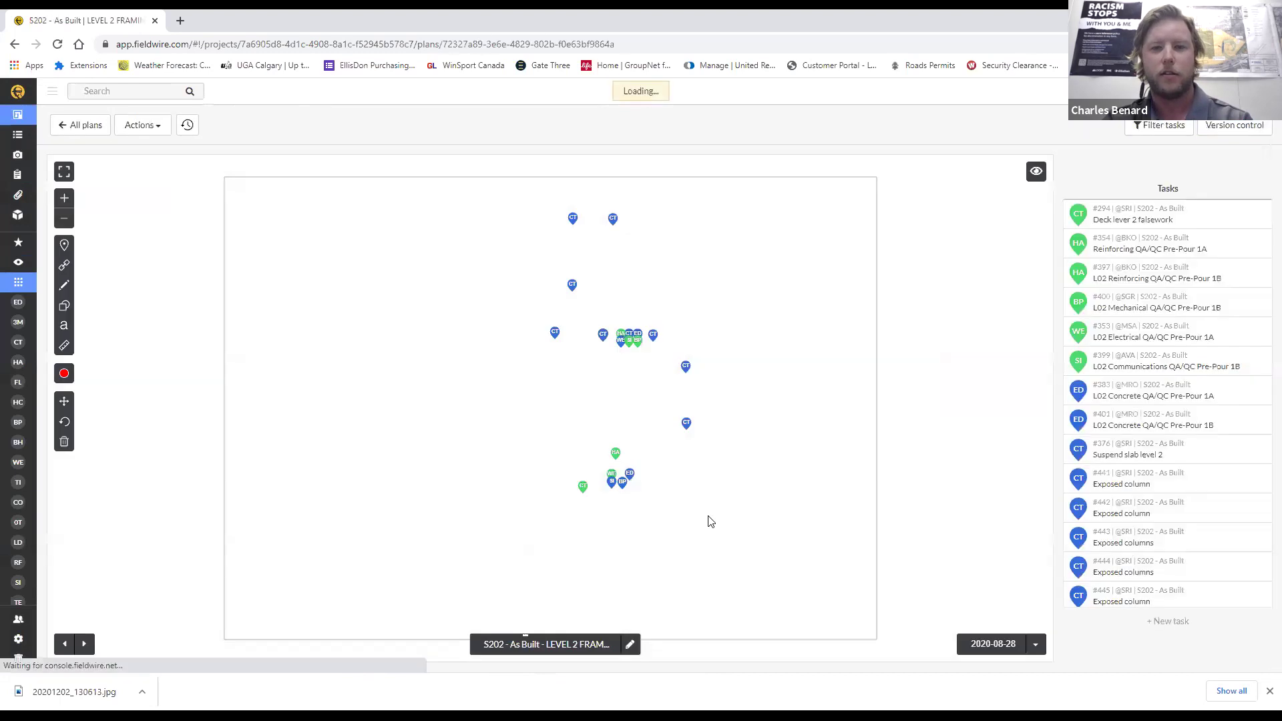
{"action": "scroll", "coordinate": [648, 501], "scroll_direction": "up", "scroll_amount": 5}
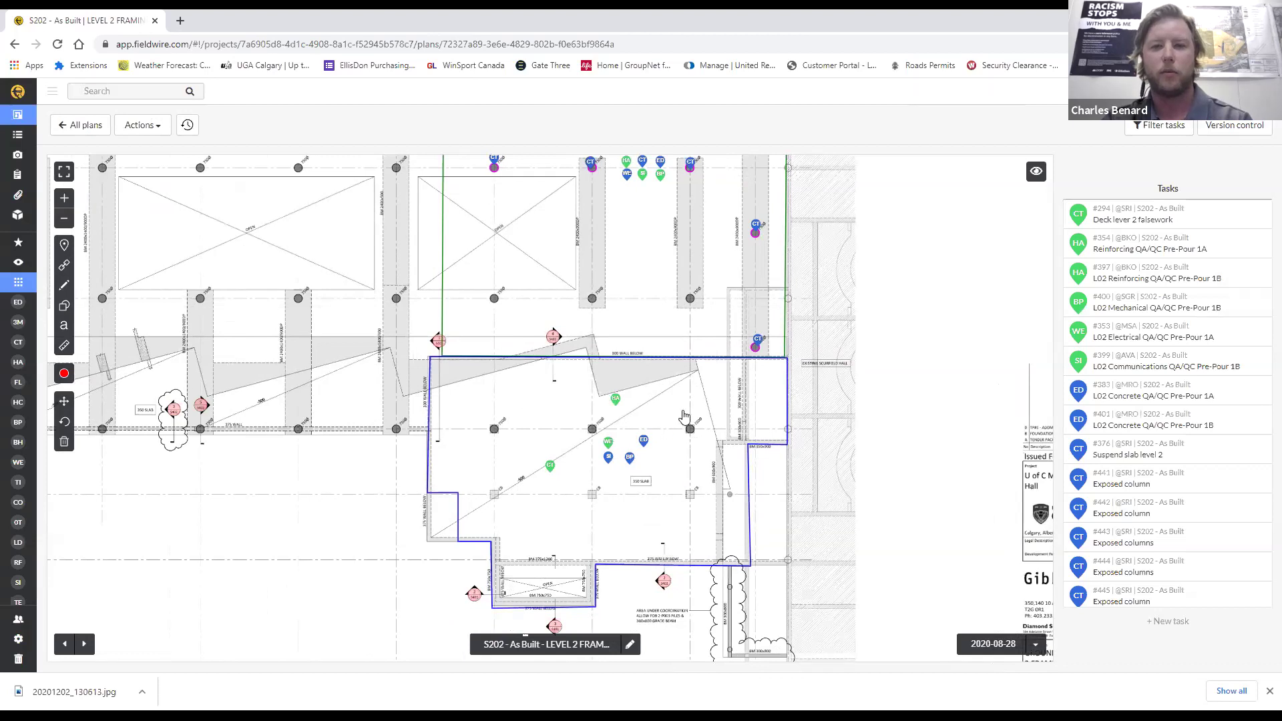
{"action": "scroll", "coordinate": [685, 416], "scroll_direction": "up", "scroll_amount": 3}
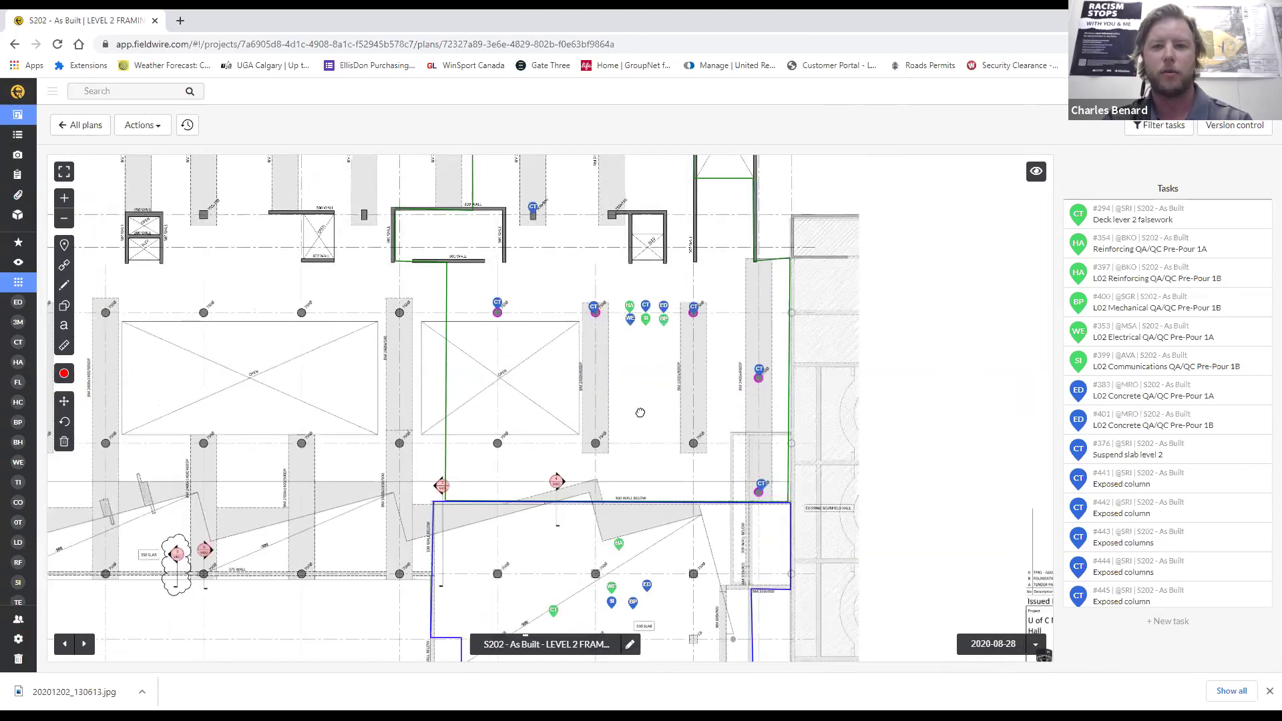
{"action": "scroll", "coordinate": [641, 414], "scroll_direction": "up", "scroll_amount": 1}
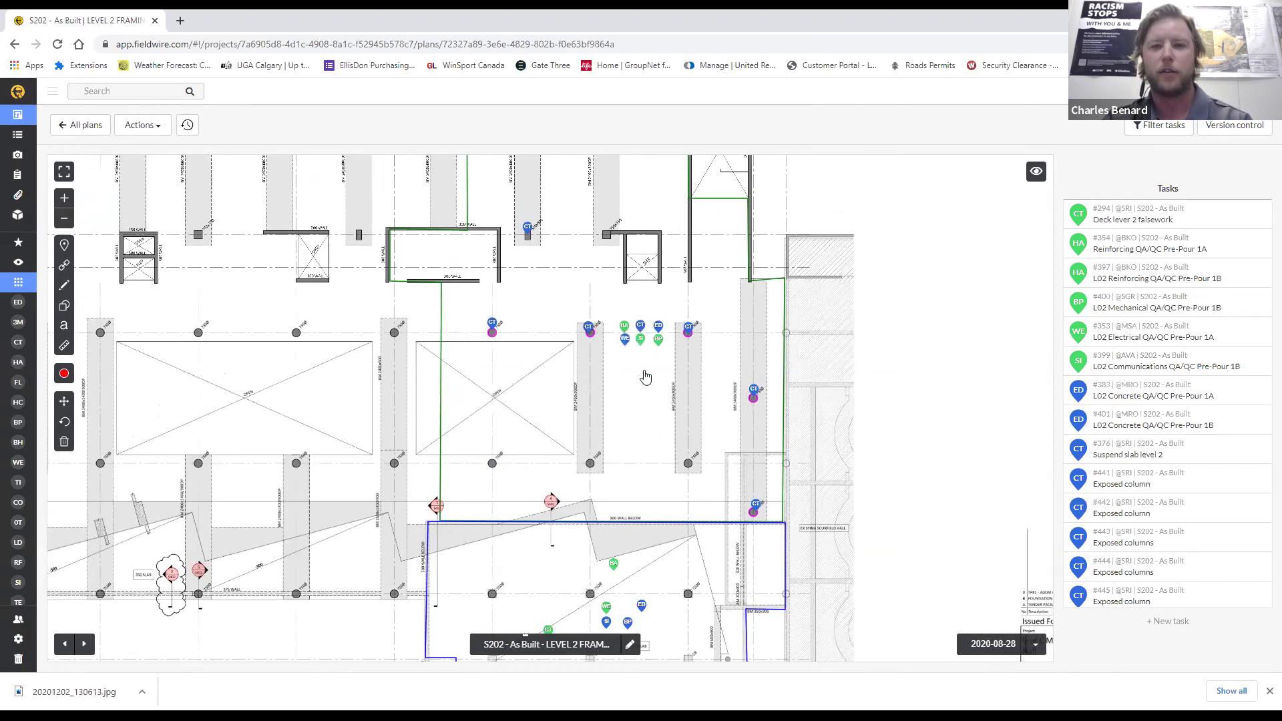
{"action": "scroll", "coordinate": [652, 381], "scroll_direction": "up", "scroll_amount": 2}
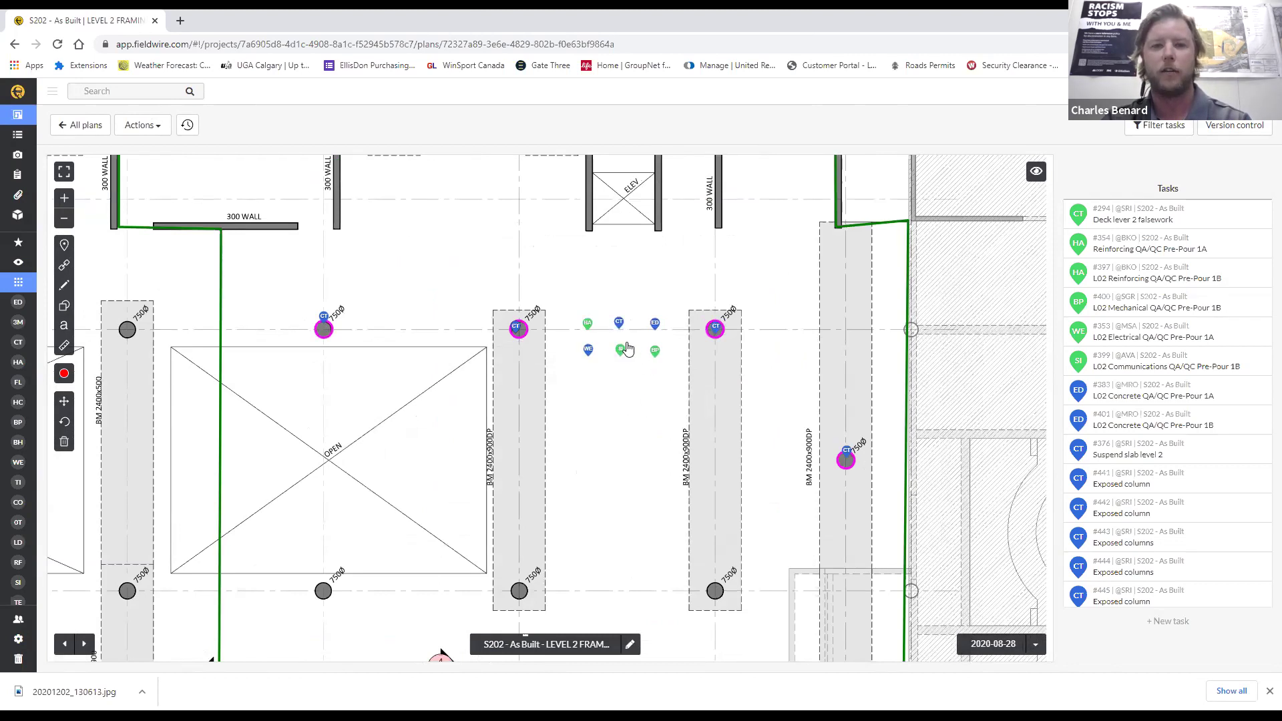
- Open the L02 Concrete QA/QC Pre-Pour 1B task from the plan and check its attached L02 Pour 1B survey form
{"action": "left_click", "coordinate": [669, 358]}
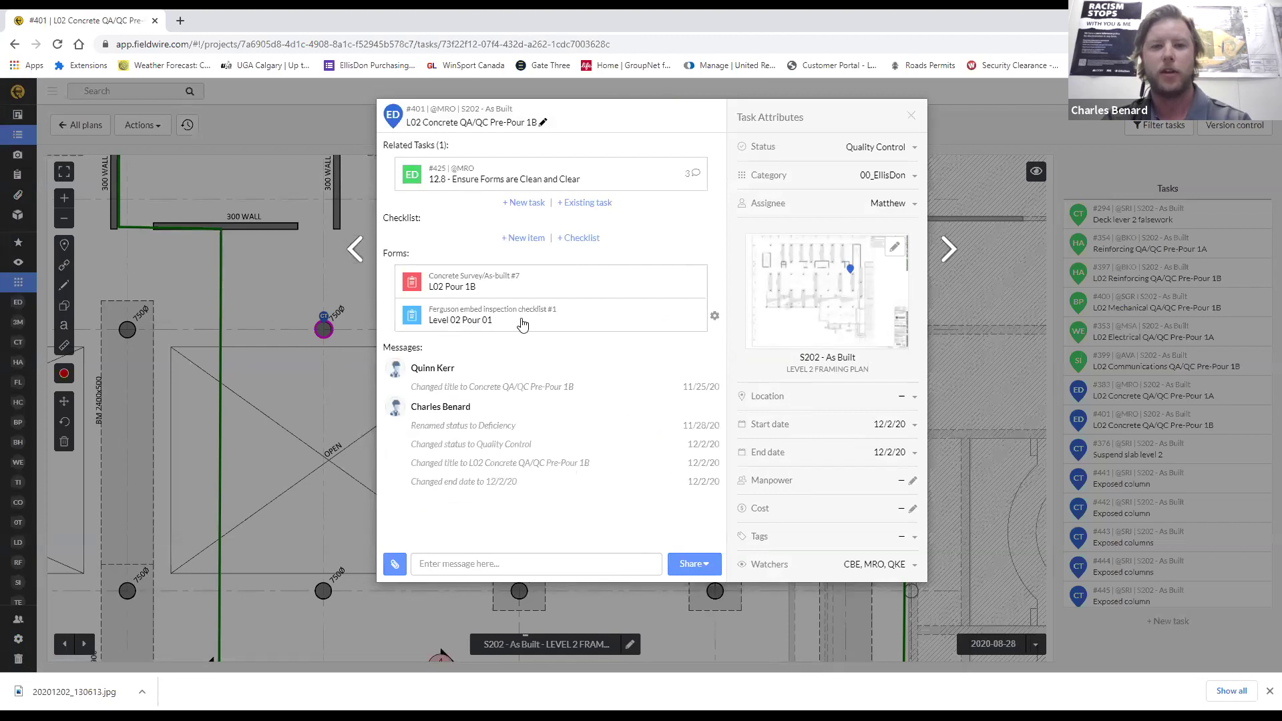
{"action": "left_click", "coordinate": [486, 288]}
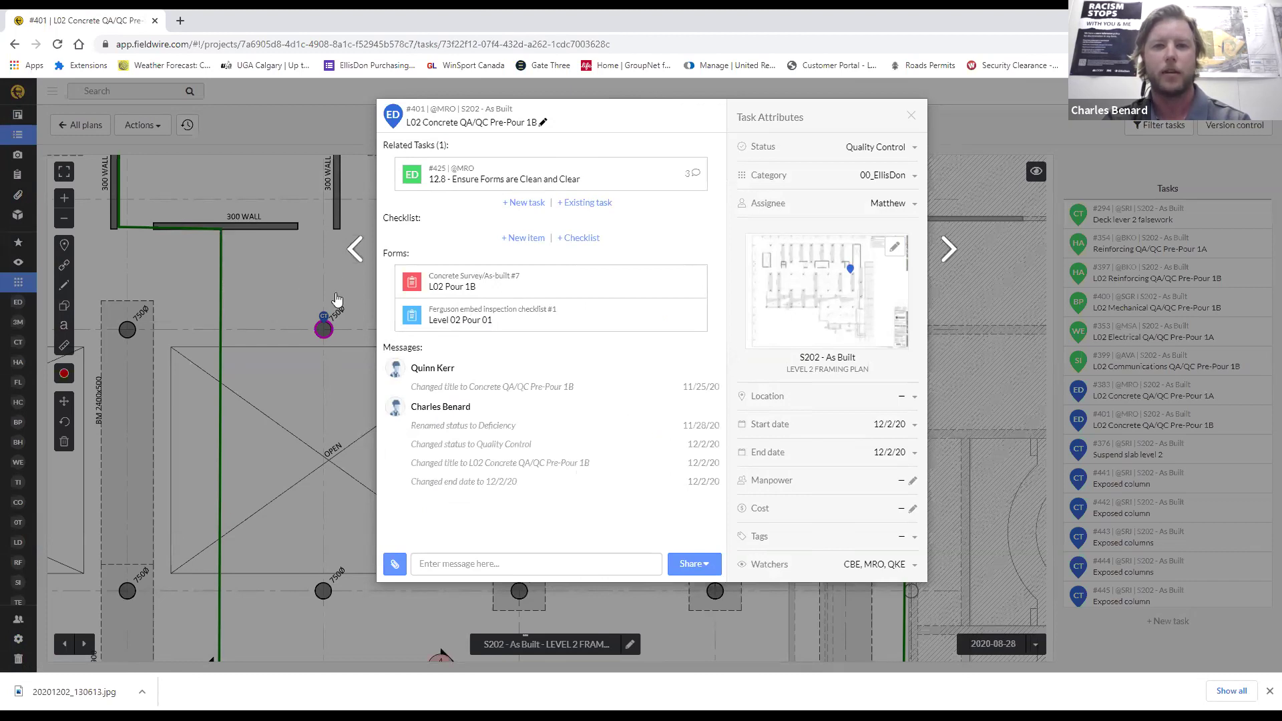
{"action": "left_click", "coordinate": [358, 309]}
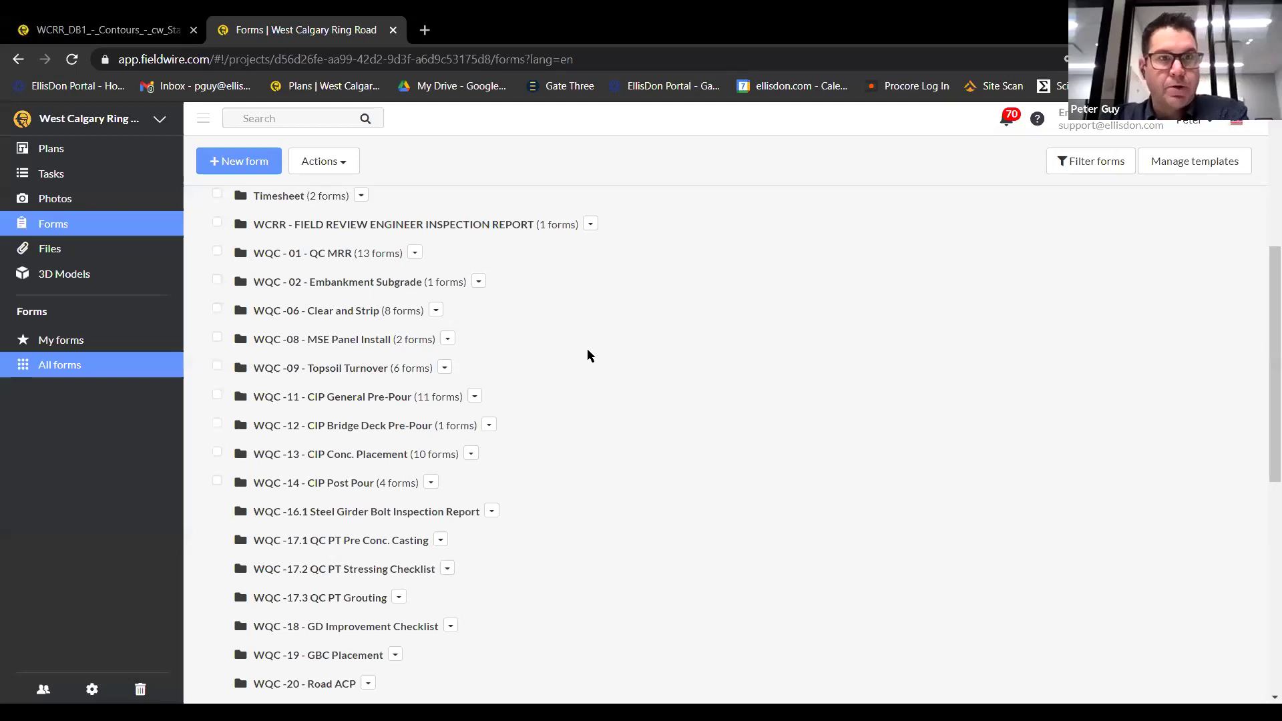
{"action": "scroll", "coordinate": [588, 349], "scroll_direction": "up", "scroll_amount": 3}
{"action": "scroll", "coordinate": [581, 354], "scroll_direction": "down", "scroll_amount": 2}
{"action": "scroll", "coordinate": [577, 357], "scroll_direction": "down", "scroll_amount": 1}
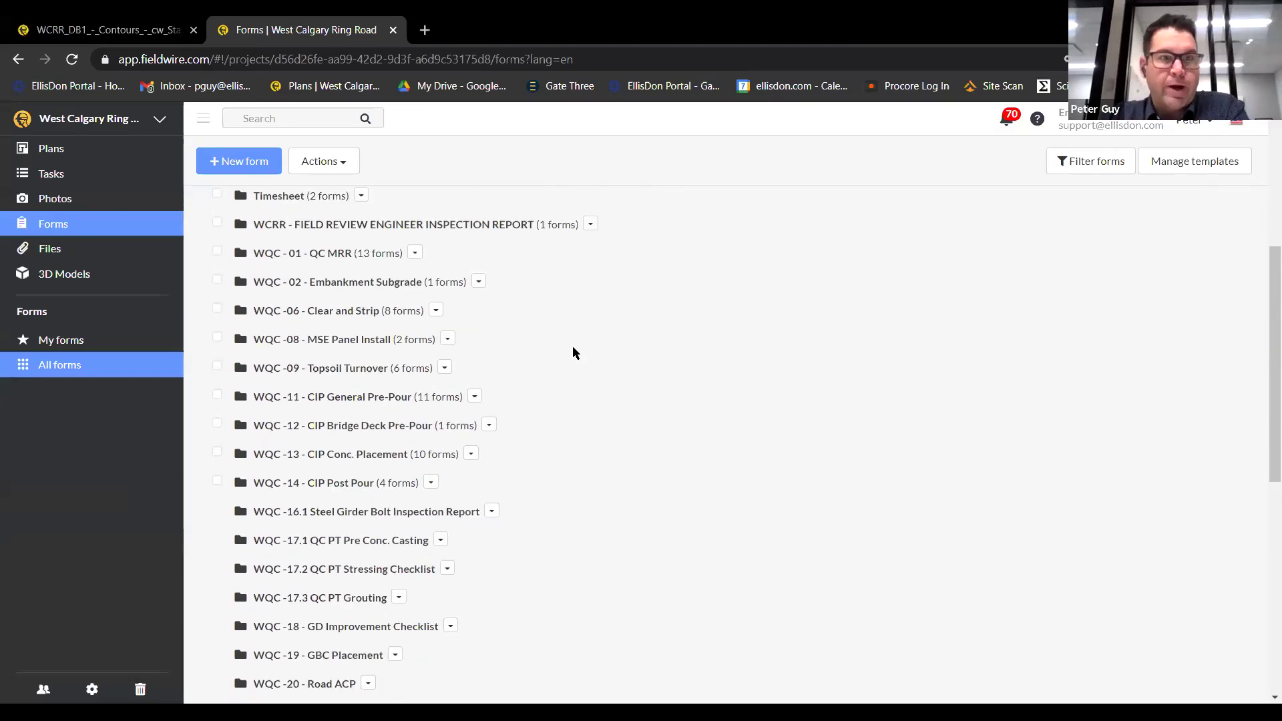
- Browse the WQC form folders and open Subgrade Turnover Inspection Report #9 for L1020 November 5 2020 from WQC -37
{"action": "scroll", "coordinate": [572, 353], "scroll_direction": "down", "scroll_amount": 2}
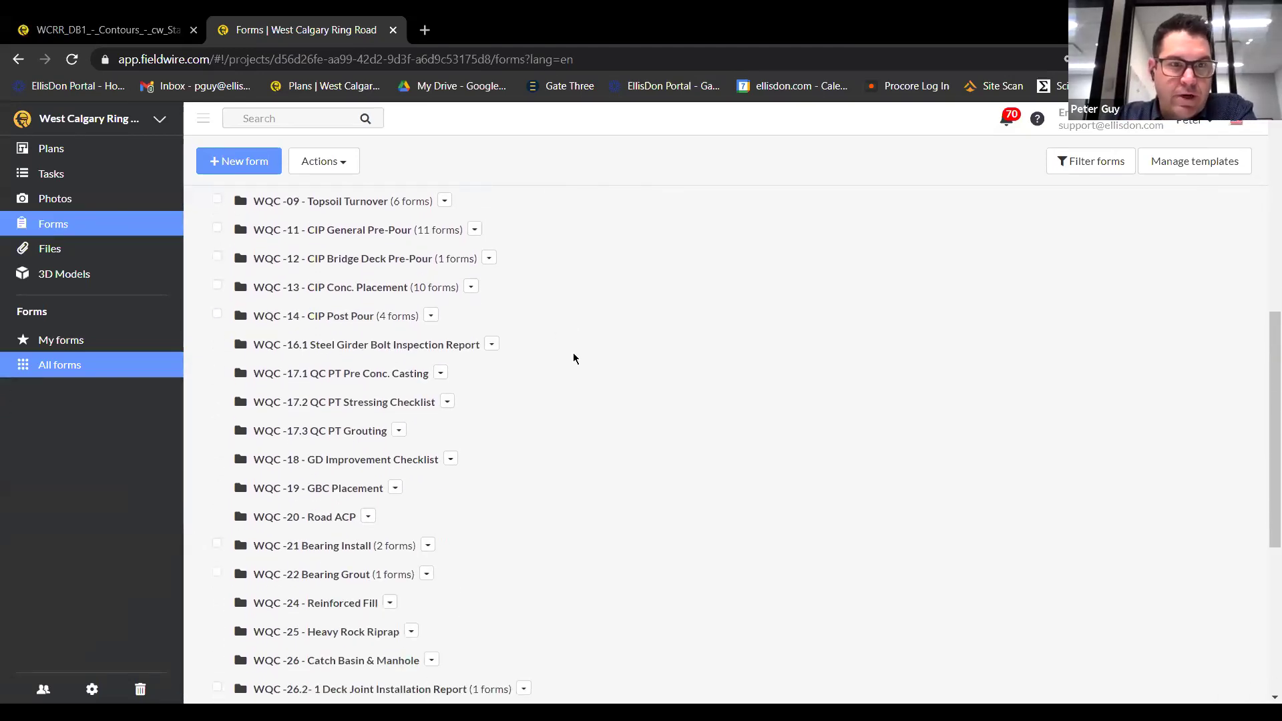
{"action": "scroll", "coordinate": [577, 358], "scroll_direction": "down", "scroll_amount": 2}
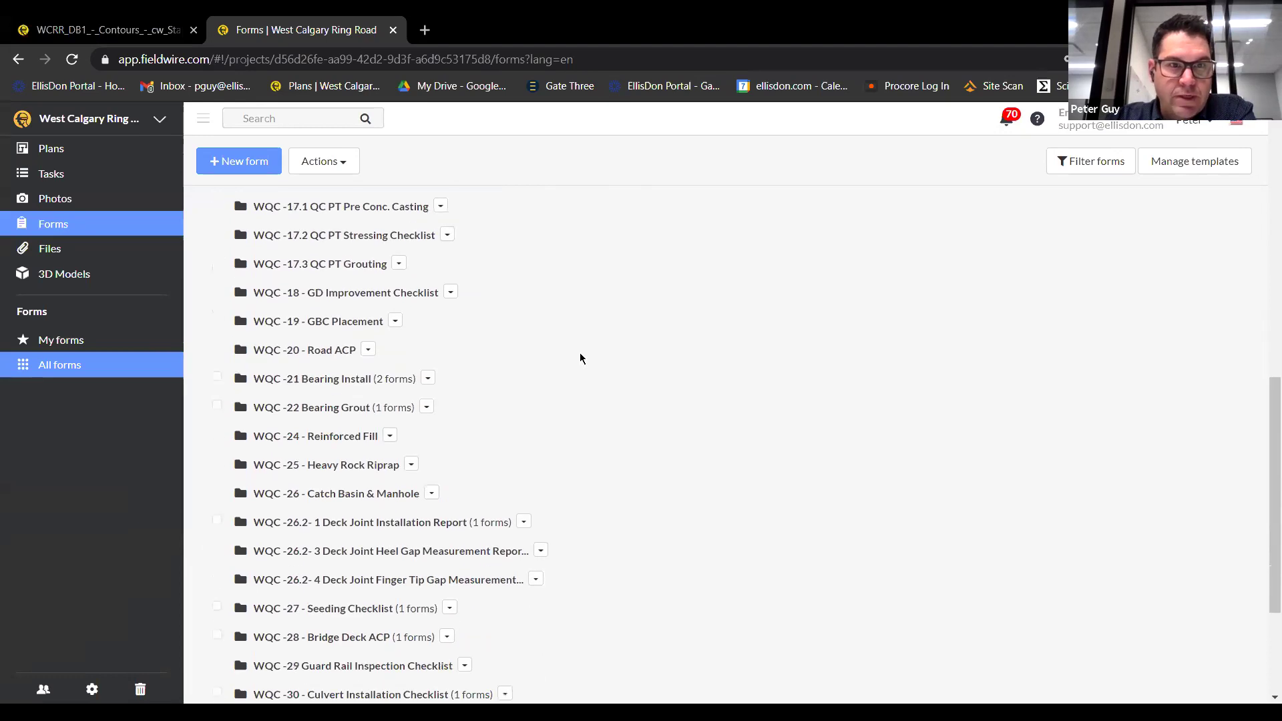
{"action": "scroll", "coordinate": [580, 358], "scroll_direction": "up", "scroll_amount": 4}
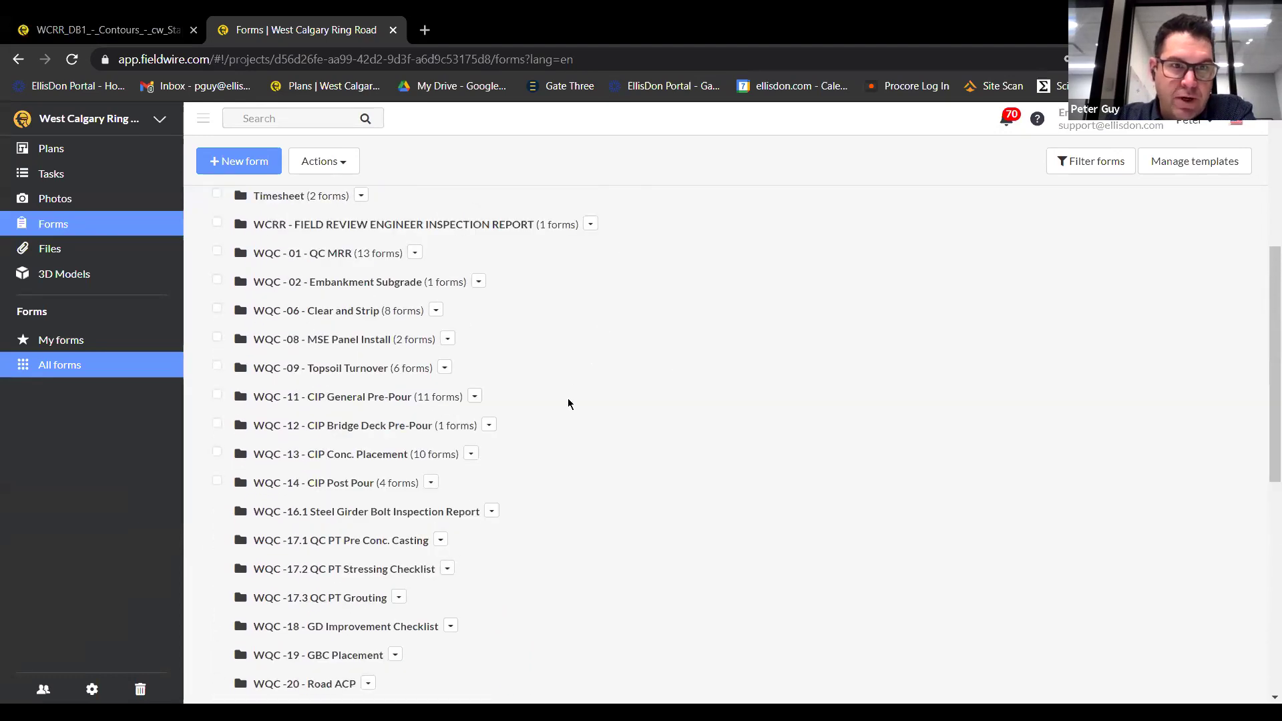
{"action": "scroll", "coordinate": [569, 404], "scroll_direction": "down", "scroll_amount": 6}
{"action": "scroll", "coordinate": [623, 397], "scroll_direction": "down", "scroll_amount": 1}
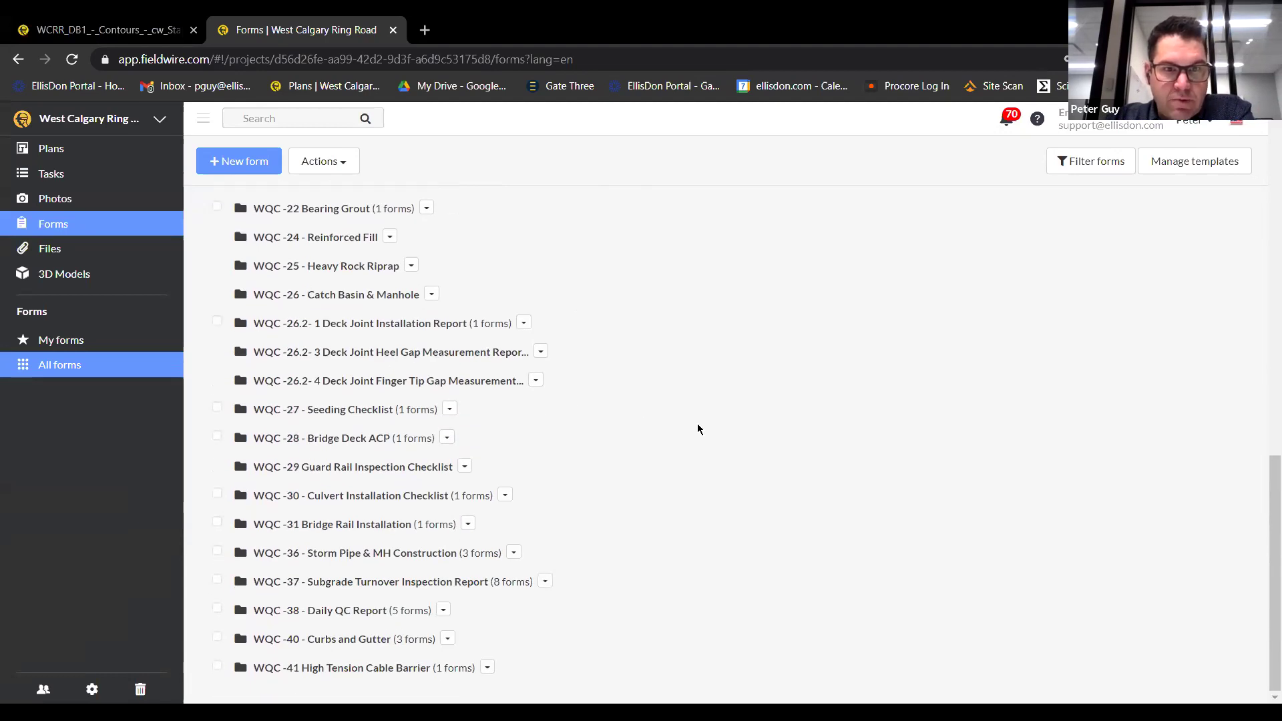
{"action": "left_click", "coordinate": [374, 585]}
{"action": "scroll", "coordinate": [593, 478], "scroll_direction": "down", "scroll_amount": 4}
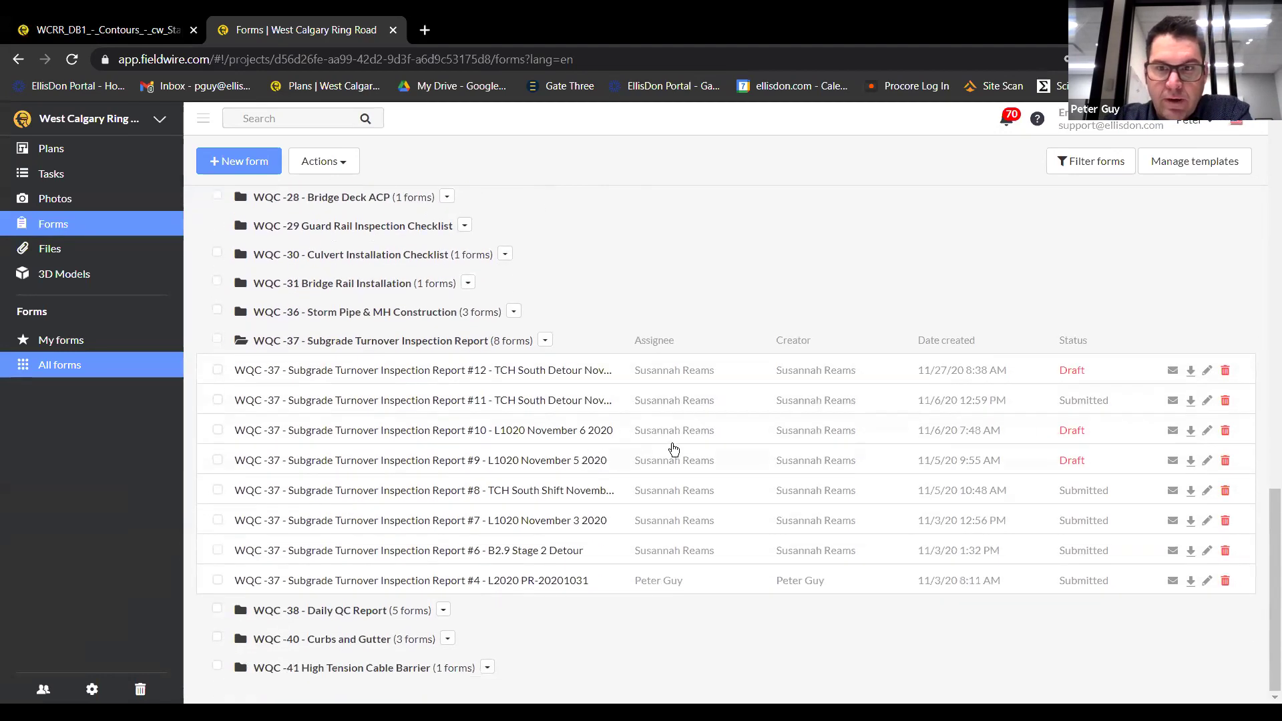
{"action": "left_click", "coordinate": [546, 461]}
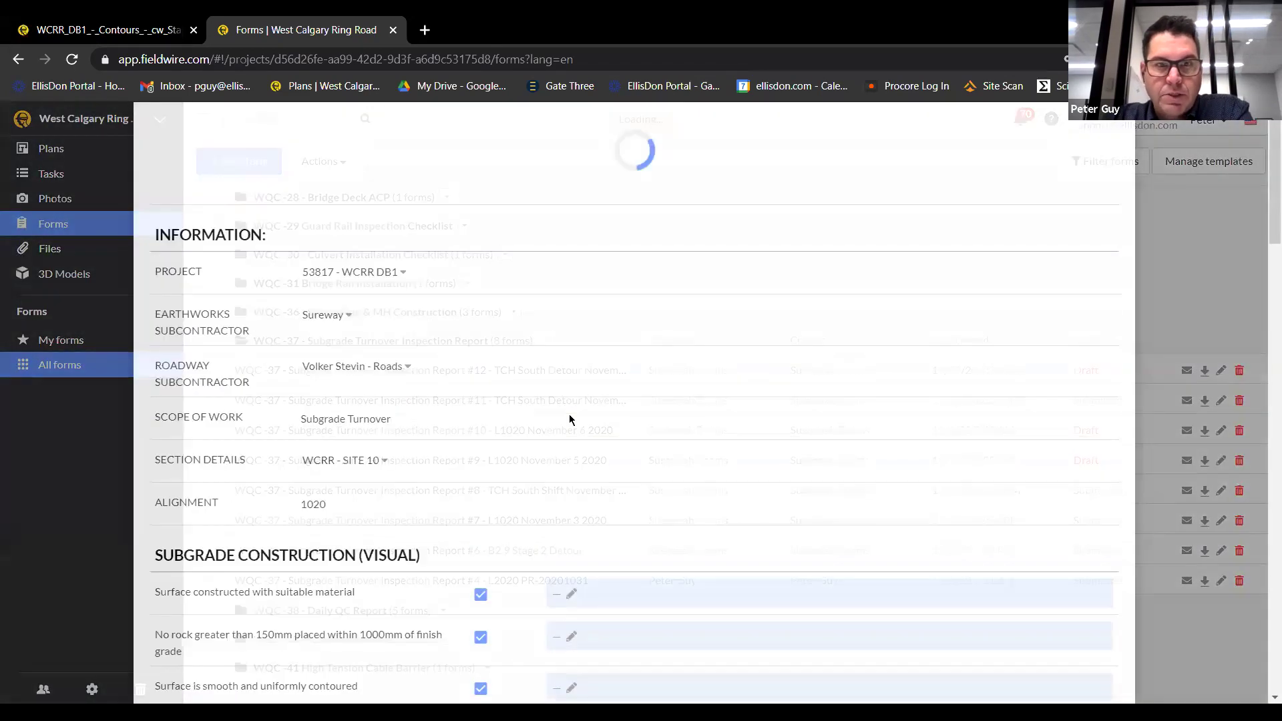
- Review the report's project information, subgrade construction and as-built checklists, and the Sureway, EllisDon, Volker Stevin and EOR/FRE sign-off sections
{"action": "scroll", "coordinate": [571, 394], "scroll_direction": "down", "scroll_amount": 5}
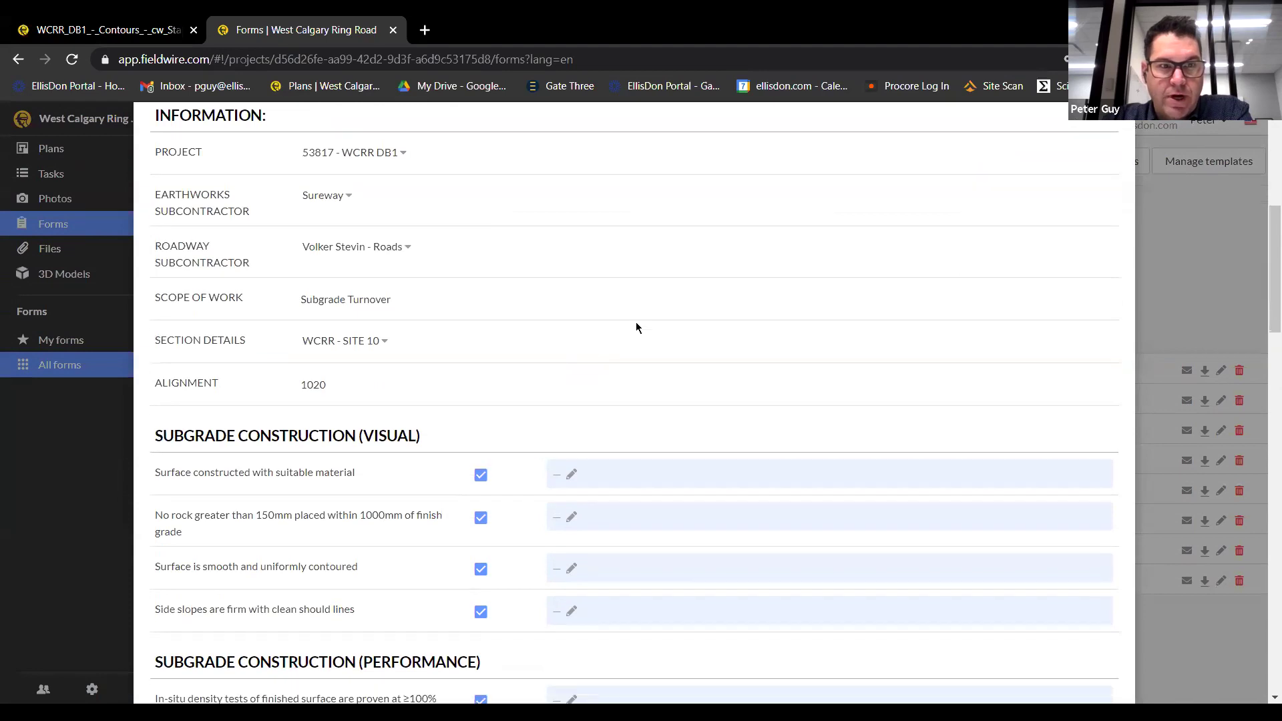
{"action": "scroll", "coordinate": [637, 327], "scroll_direction": "down", "scroll_amount": 10}
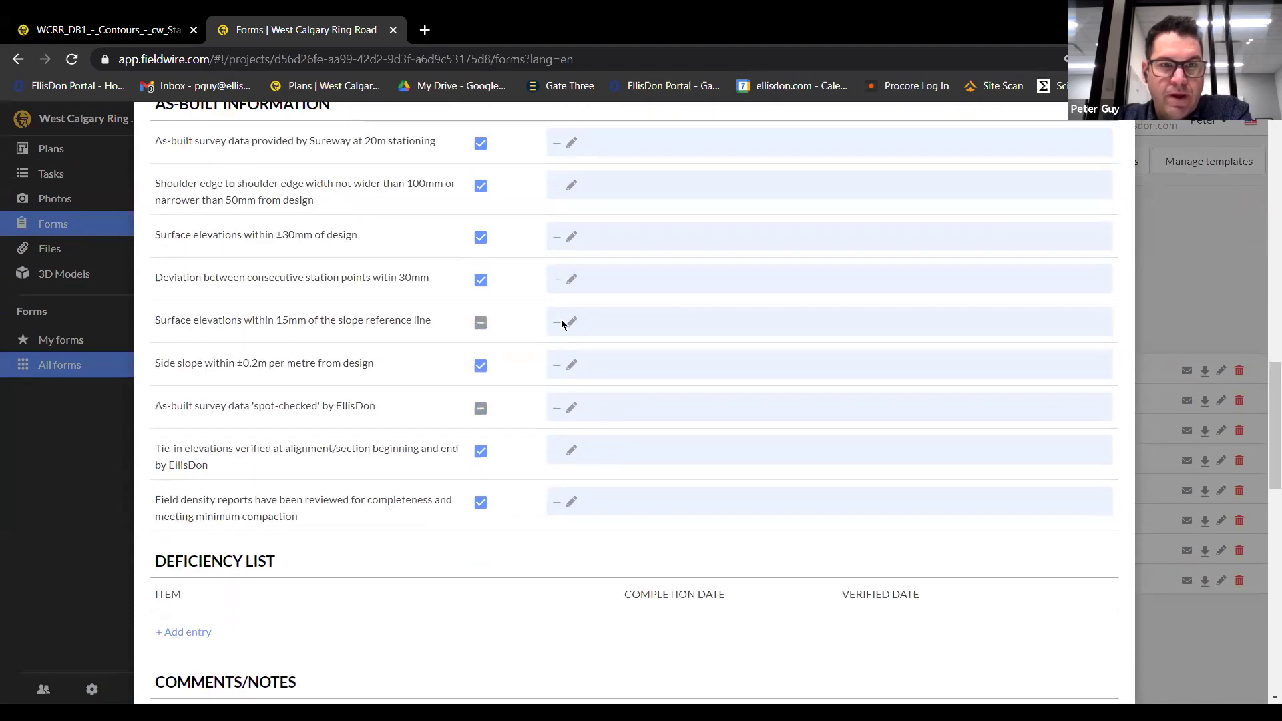
{"action": "scroll", "coordinate": [562, 324], "scroll_direction": "down", "scroll_amount": 14}
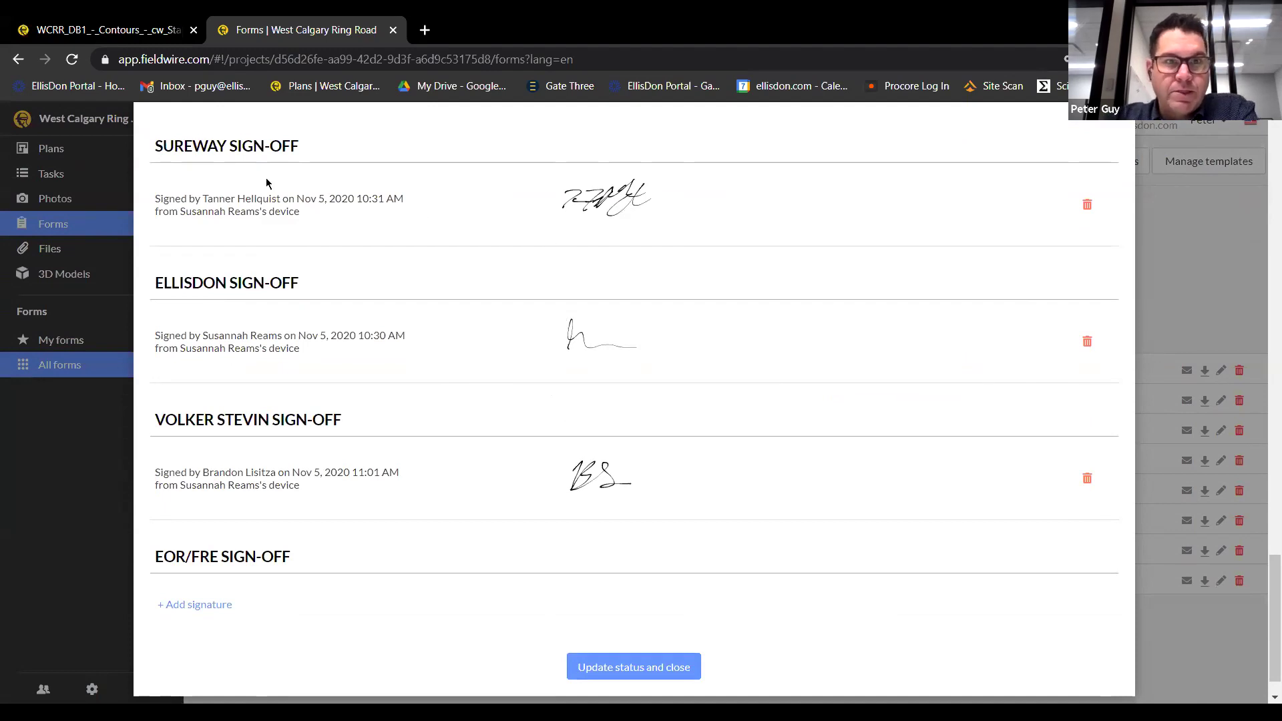
{"action": "scroll", "coordinate": [545, 205], "scroll_direction": "up", "scroll_amount": 4}
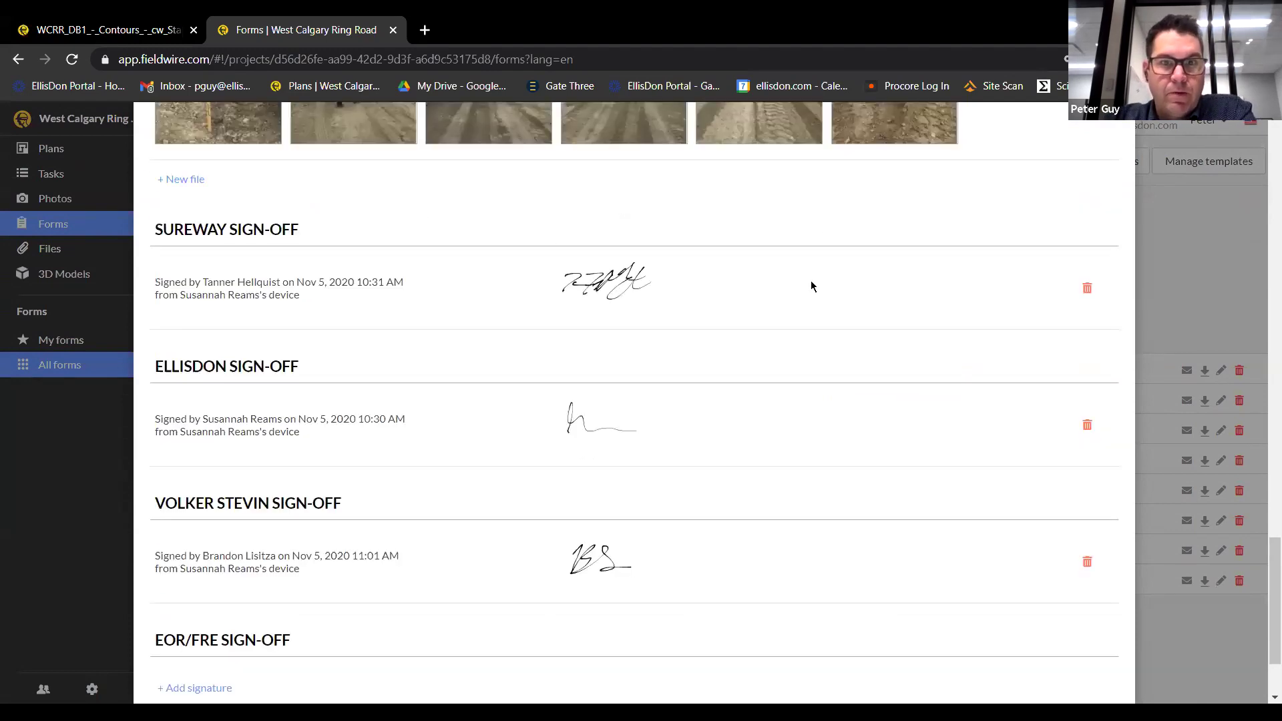
{"action": "scroll", "coordinate": [423, 366], "scroll_direction": "down", "scroll_amount": 2}
{"action": "scroll", "coordinate": [775, 362], "scroll_direction": "down", "scroll_amount": 3}
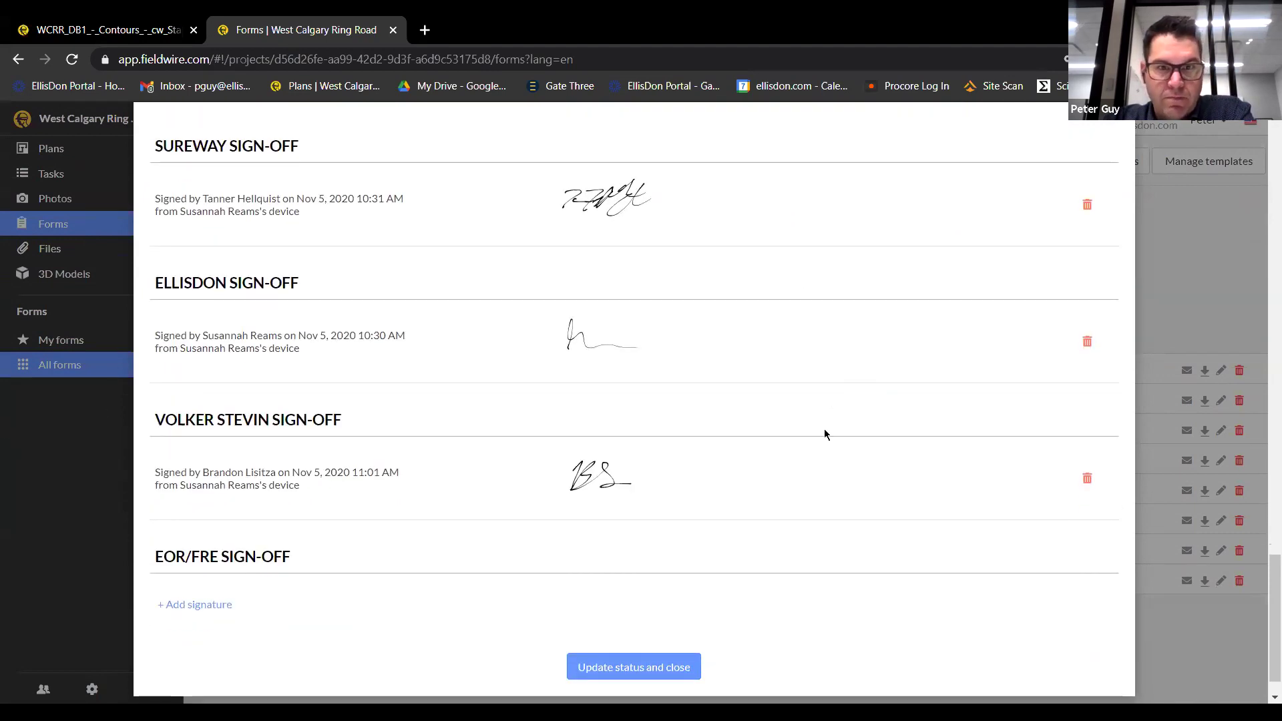
{"action": "scroll", "coordinate": [868, 428], "scroll_direction": "down", "scroll_amount": 1}
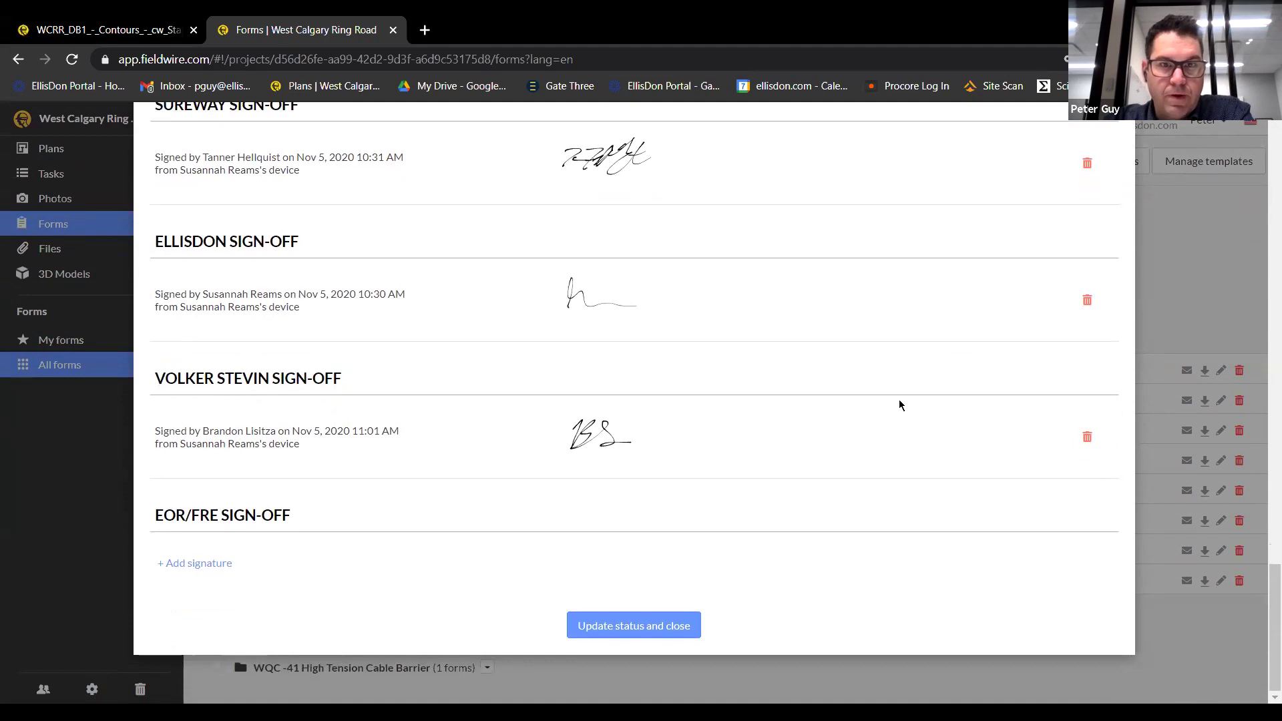
{"action": "scroll", "coordinate": [727, 380], "scroll_direction": "up", "scroll_amount": 3}
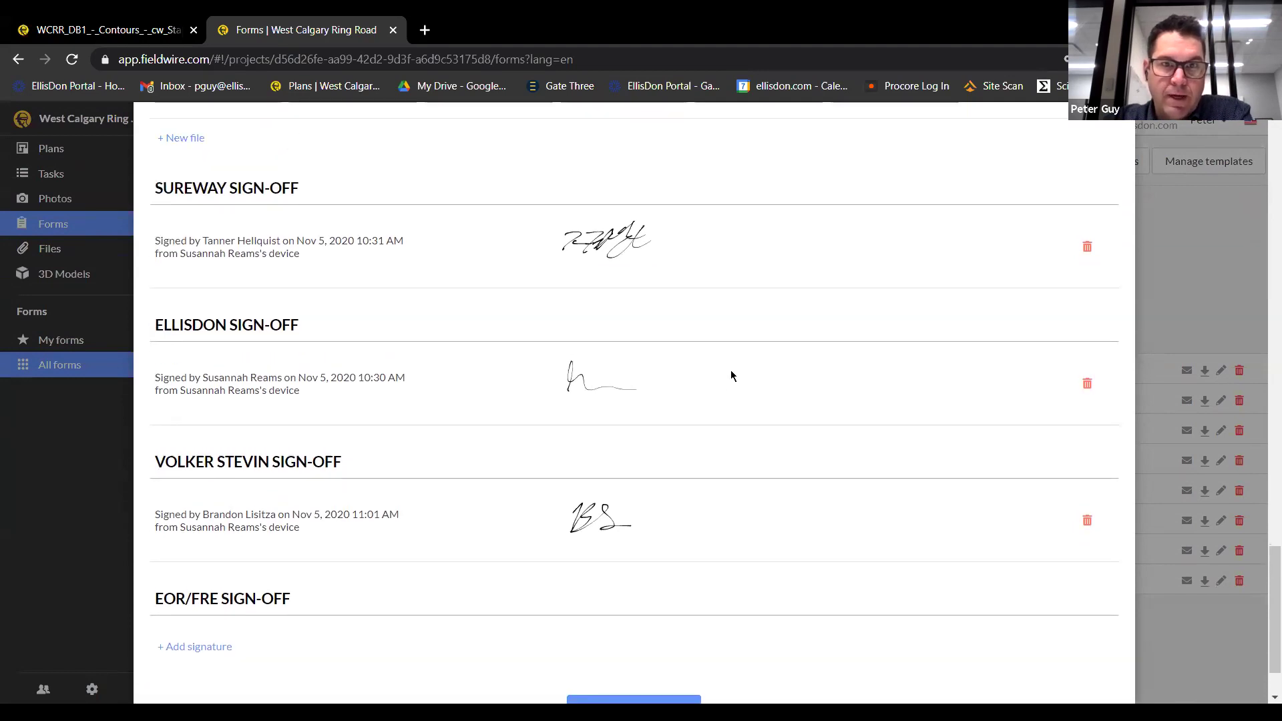
- View the fifth site photo attached to the subgrade turnover report, showing the crew beside the tanker truck, and close it
{"action": "scroll", "coordinate": [748, 378], "scroll_direction": "up", "scroll_amount": 3}
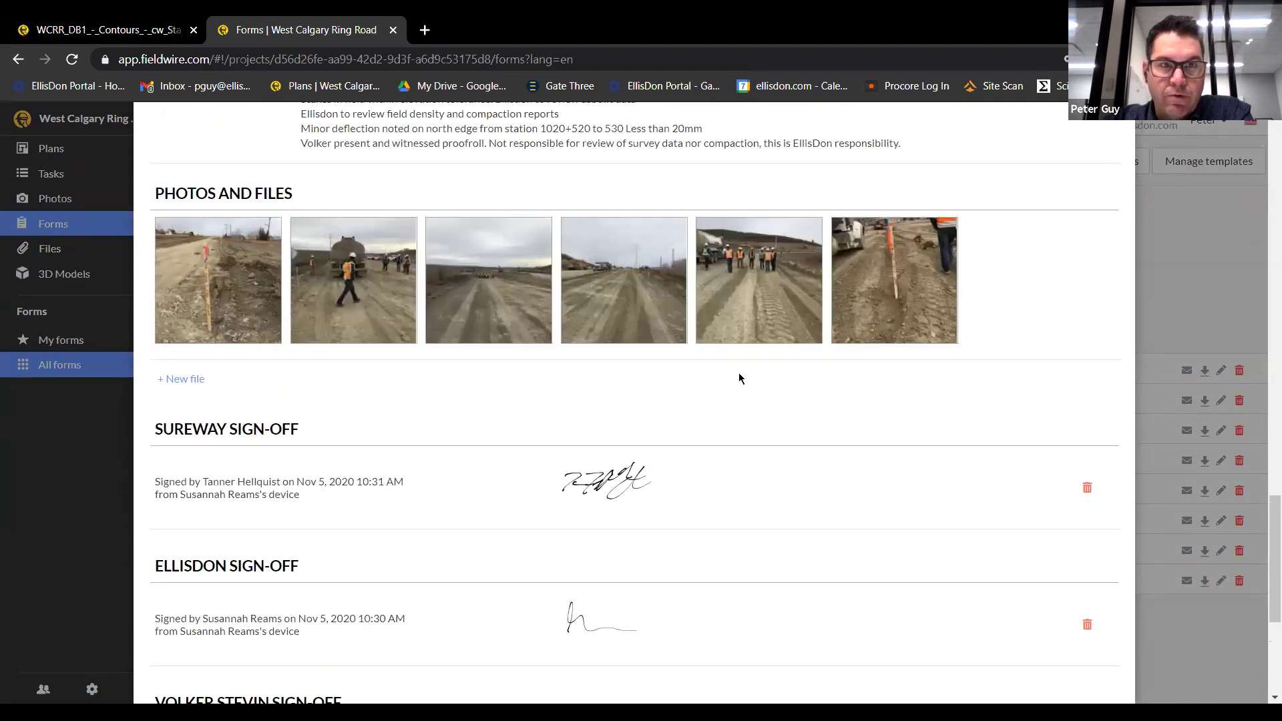
{"action": "left_click", "coordinate": [773, 288]}
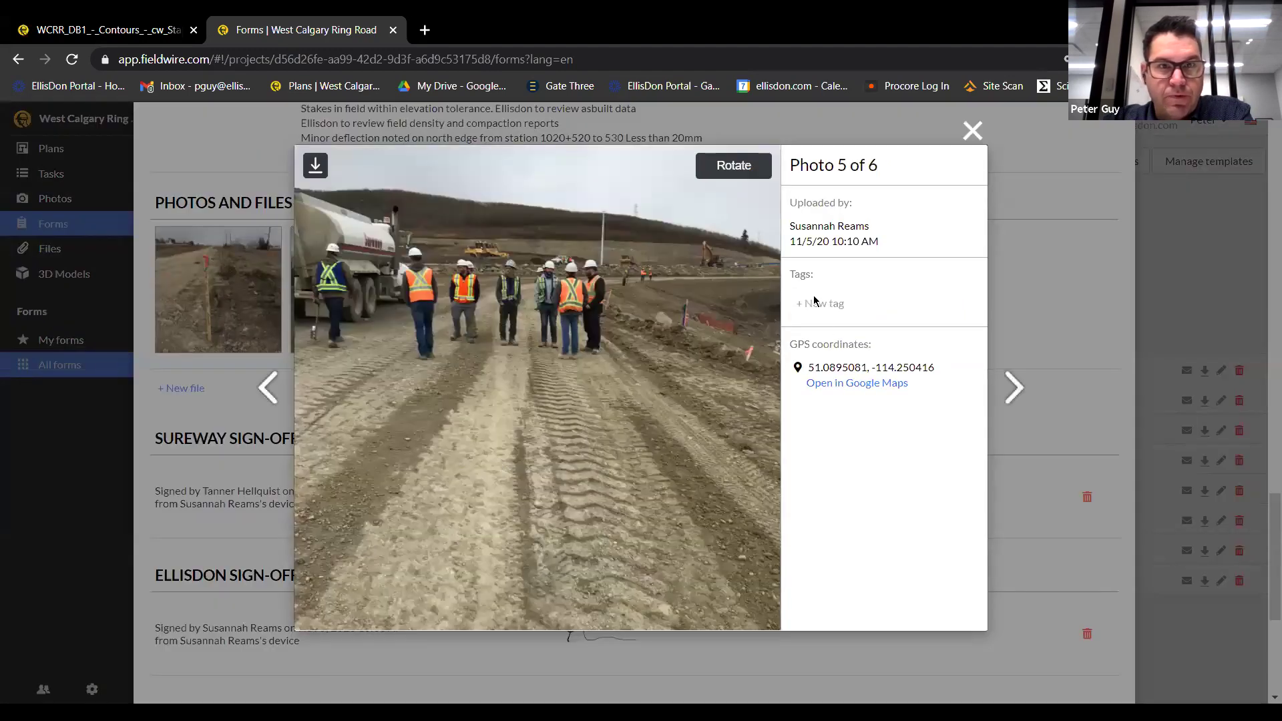
{"action": "left_click", "coordinate": [971, 136]}
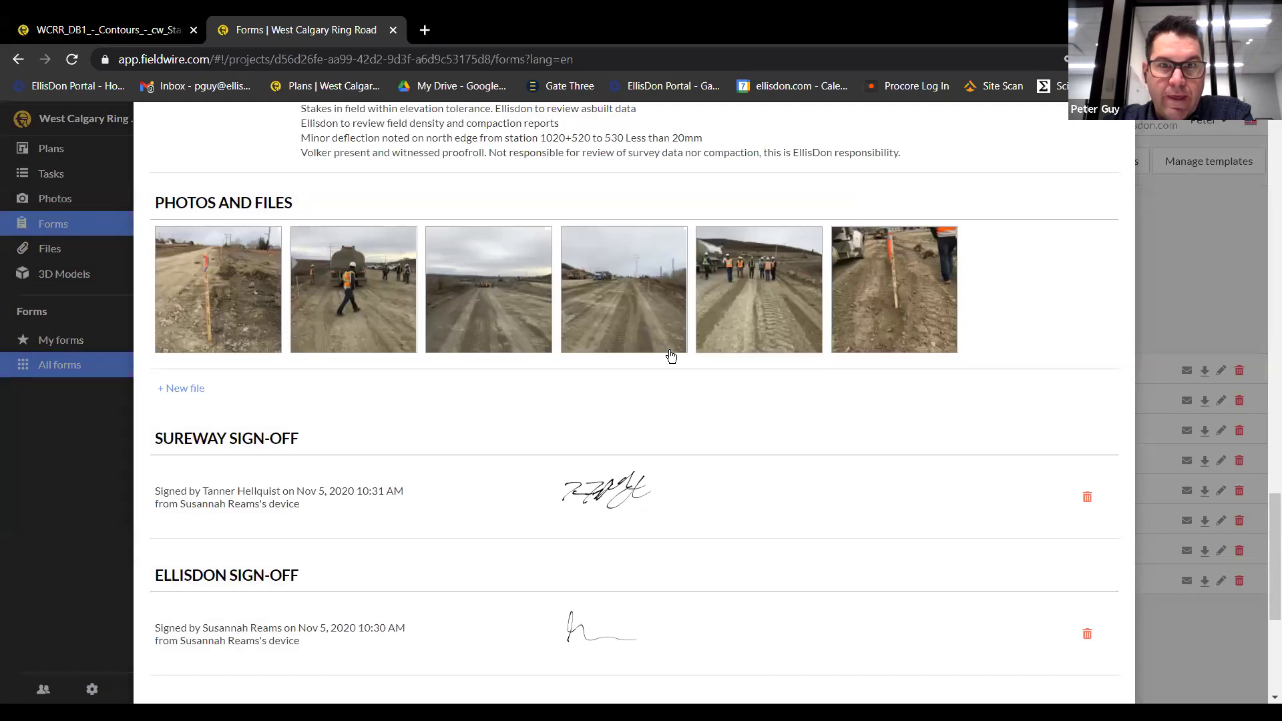
- Recheck the report's sign-offs, photos and as-built checklist back up to its description and weather conditions, and leave the report
{"action": "scroll", "coordinate": [779, 347], "scroll_direction": "down", "scroll_amount": 3}
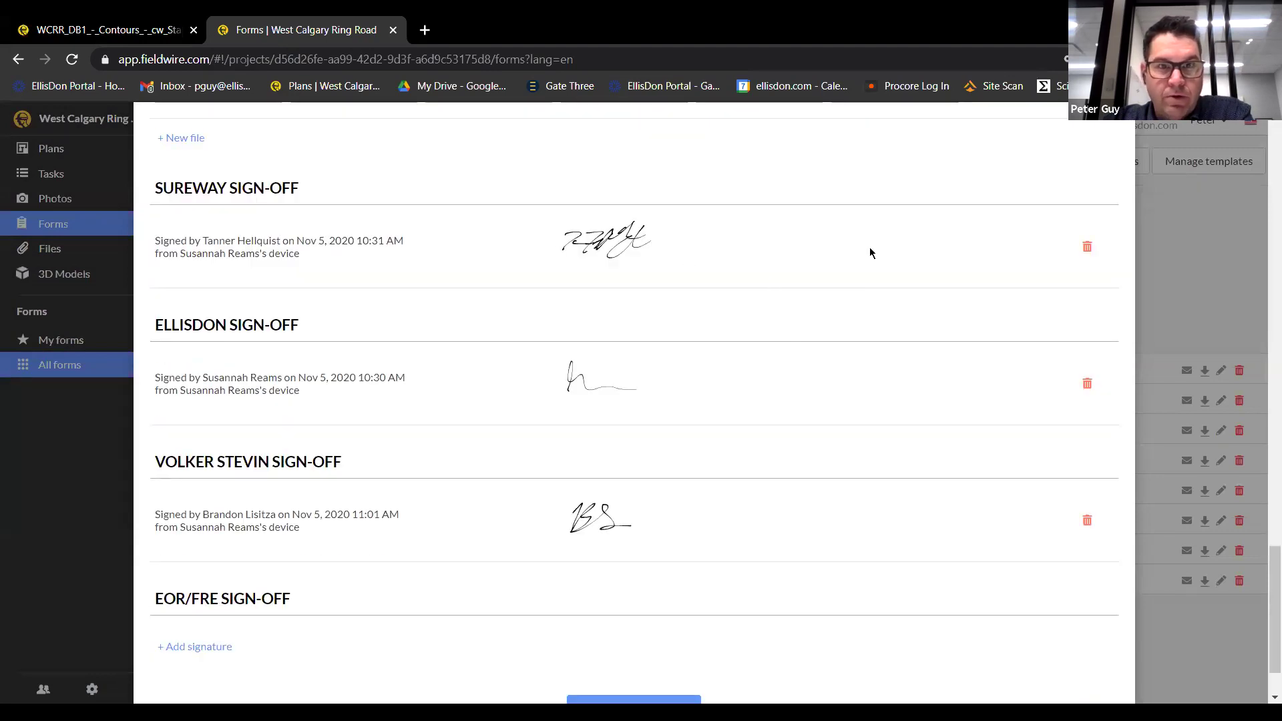
{"action": "scroll", "coordinate": [781, 551], "scroll_direction": "up", "scroll_amount": 3}
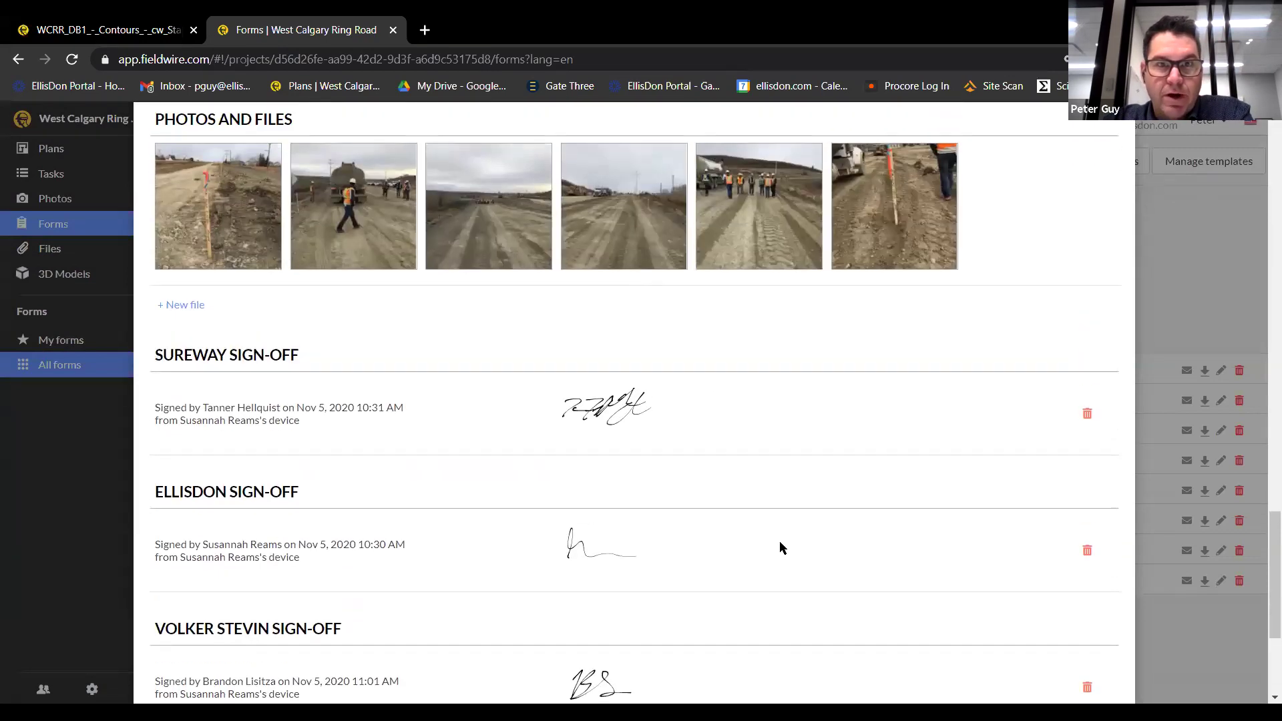
{"action": "scroll", "coordinate": [798, 524], "scroll_direction": "up", "scroll_amount": 15}
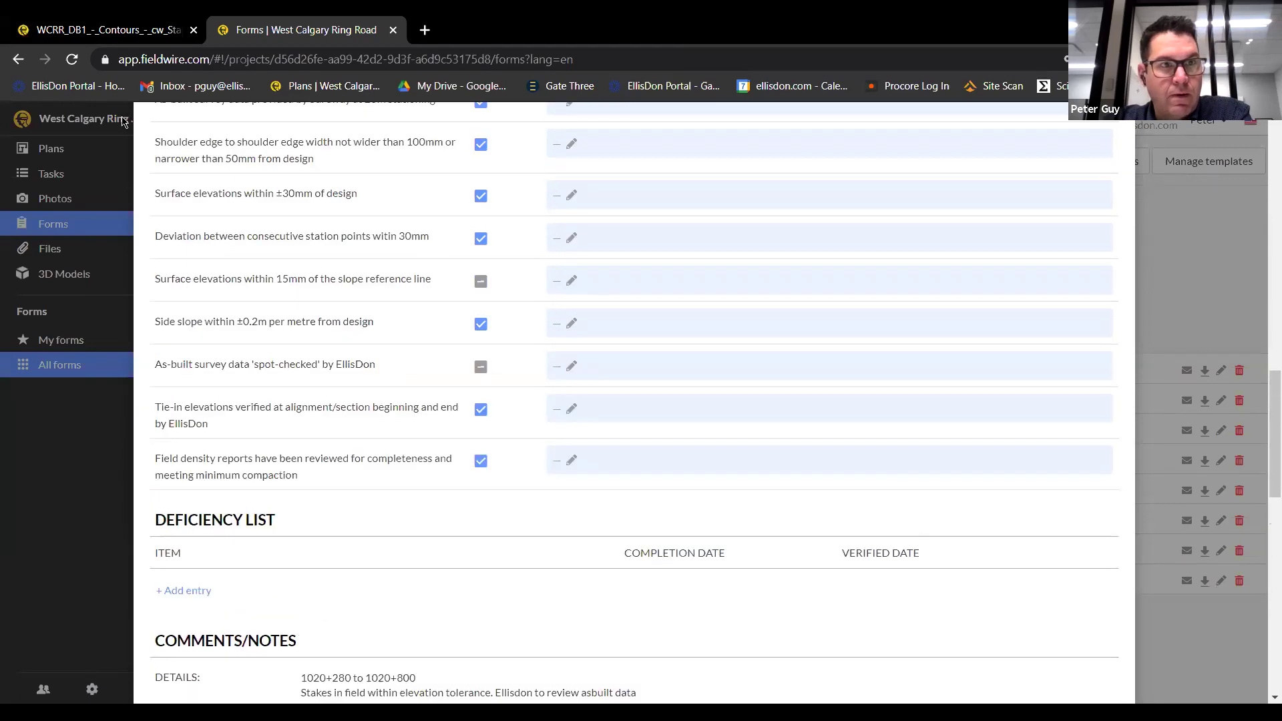
{"action": "scroll", "coordinate": [265, 171], "scroll_direction": "up", "scroll_amount": 12}
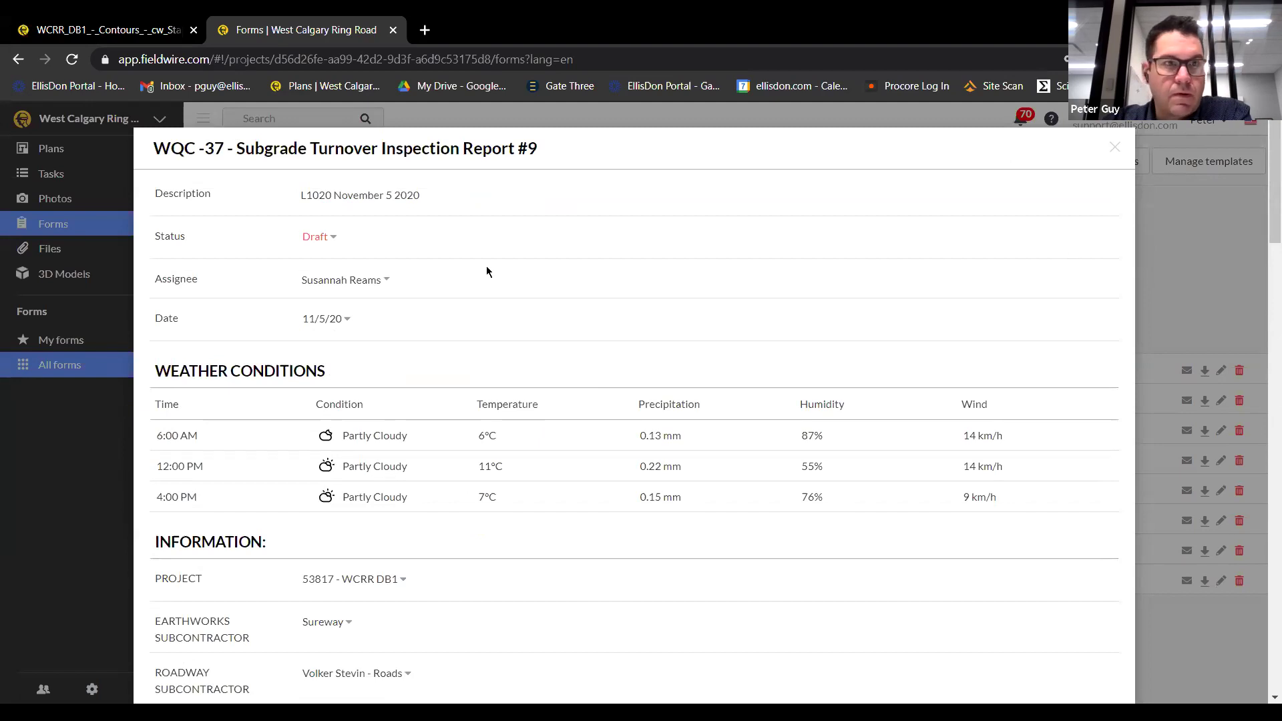
{"action": "left_click", "coordinate": [18, 60]}
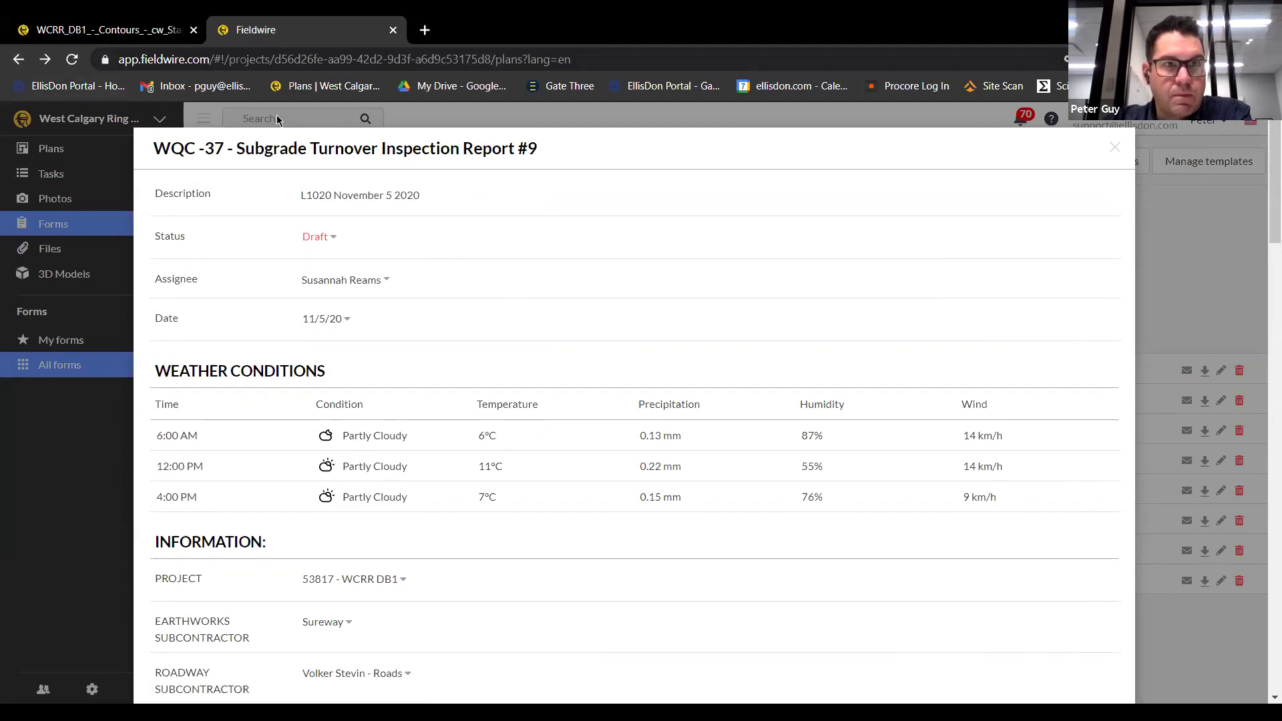
- Return to the project's forms and open WQC -36 - Storm Pipe & MH Construction #5 for DMH312 to Crestmont Tie-In
{"action": "scroll", "coordinate": [371, 320], "scroll_direction": "down", "scroll_amount": 9}
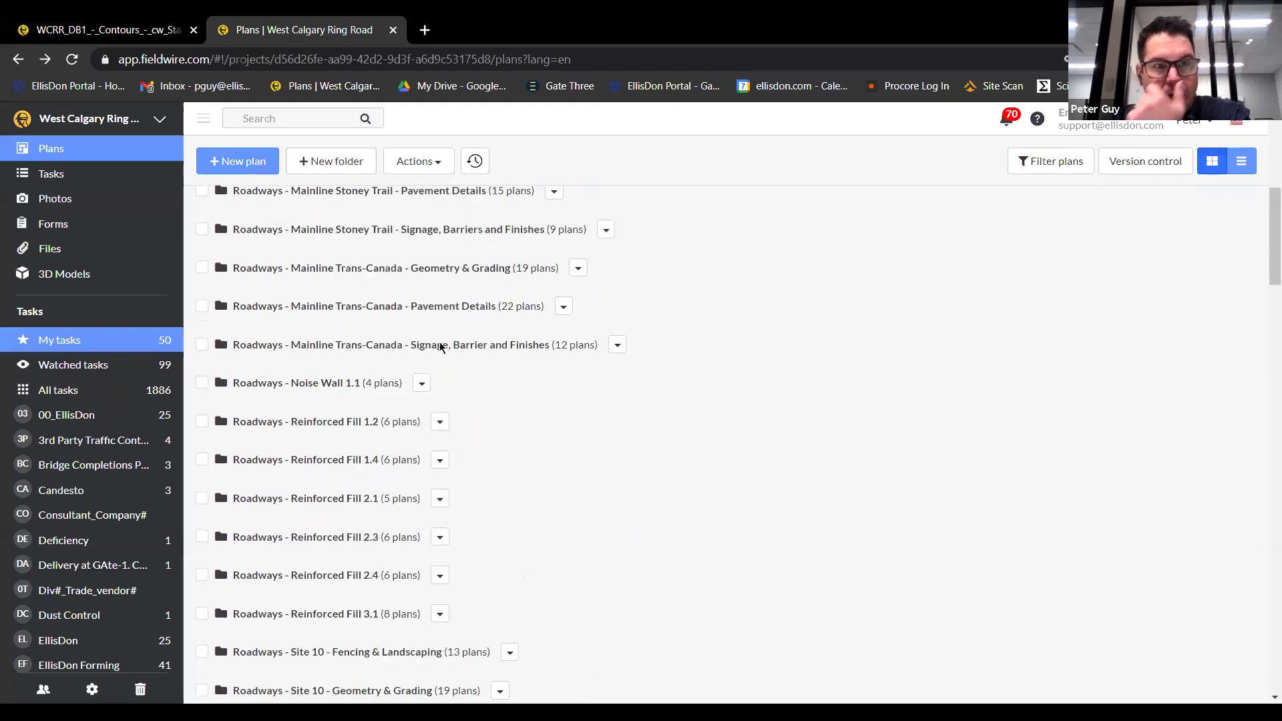
{"action": "left_click", "coordinate": [87, 224]}
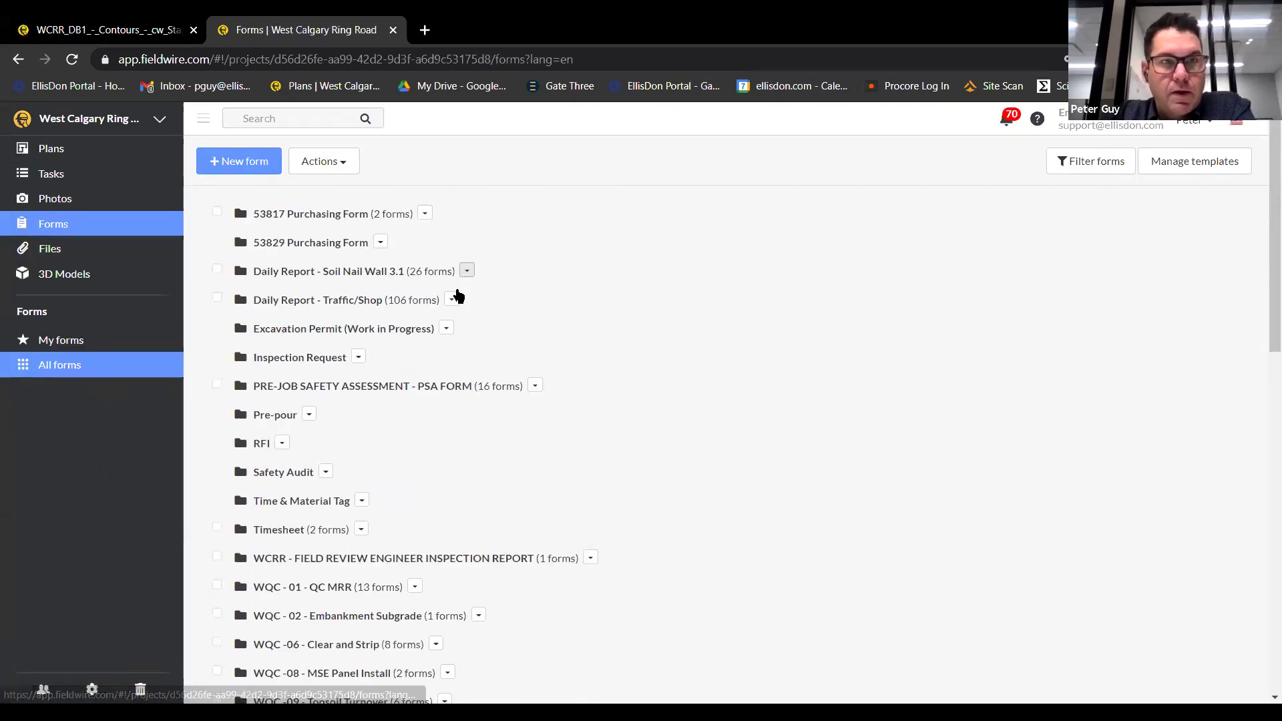
{"action": "scroll", "coordinate": [454, 294], "scroll_direction": "down", "scroll_amount": 12}
{"action": "scroll", "coordinate": [476, 364], "scroll_direction": "down", "scroll_amount": 1}
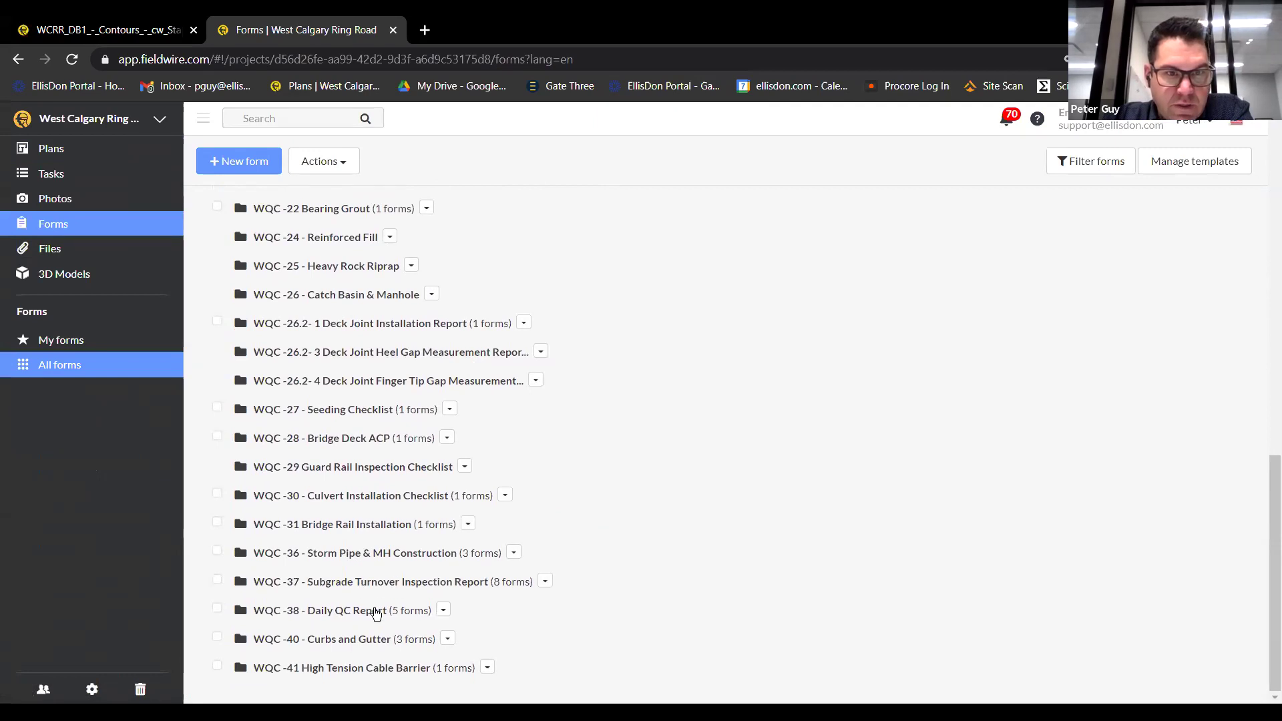
{"action": "left_click", "coordinate": [372, 554]}
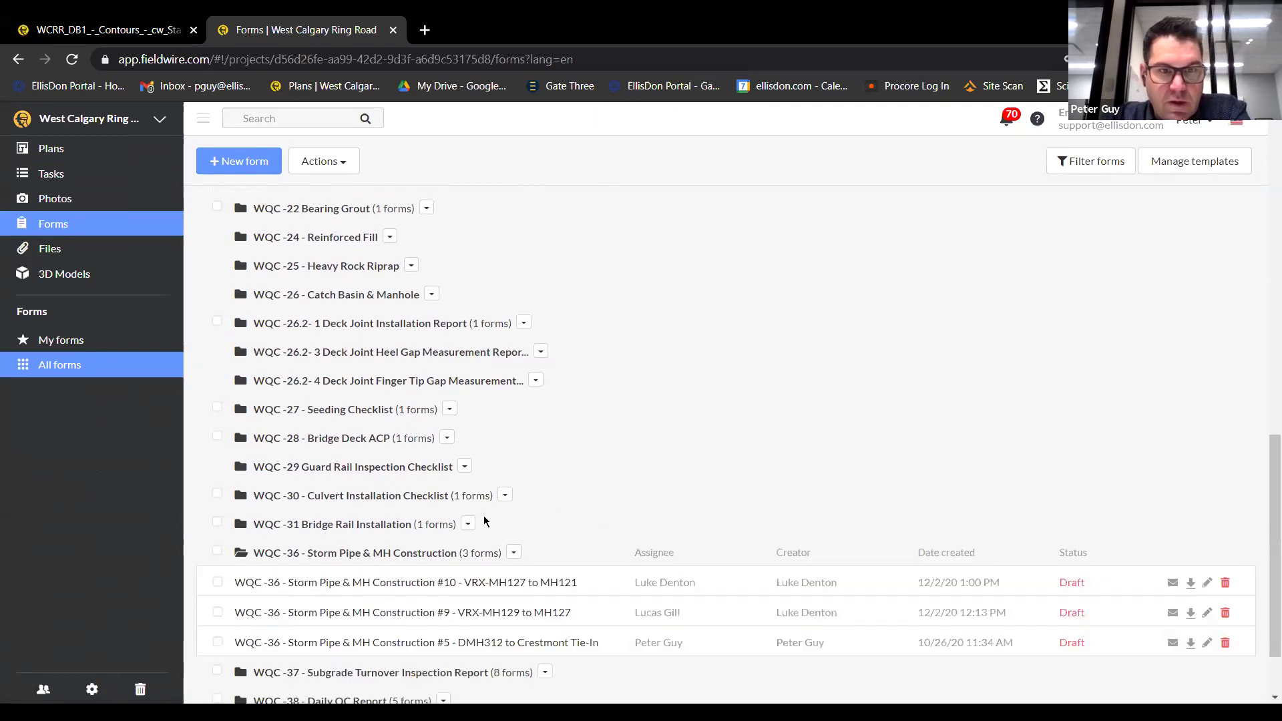
{"action": "scroll", "coordinate": [547, 449], "scroll_direction": "down", "scroll_amount": 2}
{"action": "left_click", "coordinate": [541, 557]}
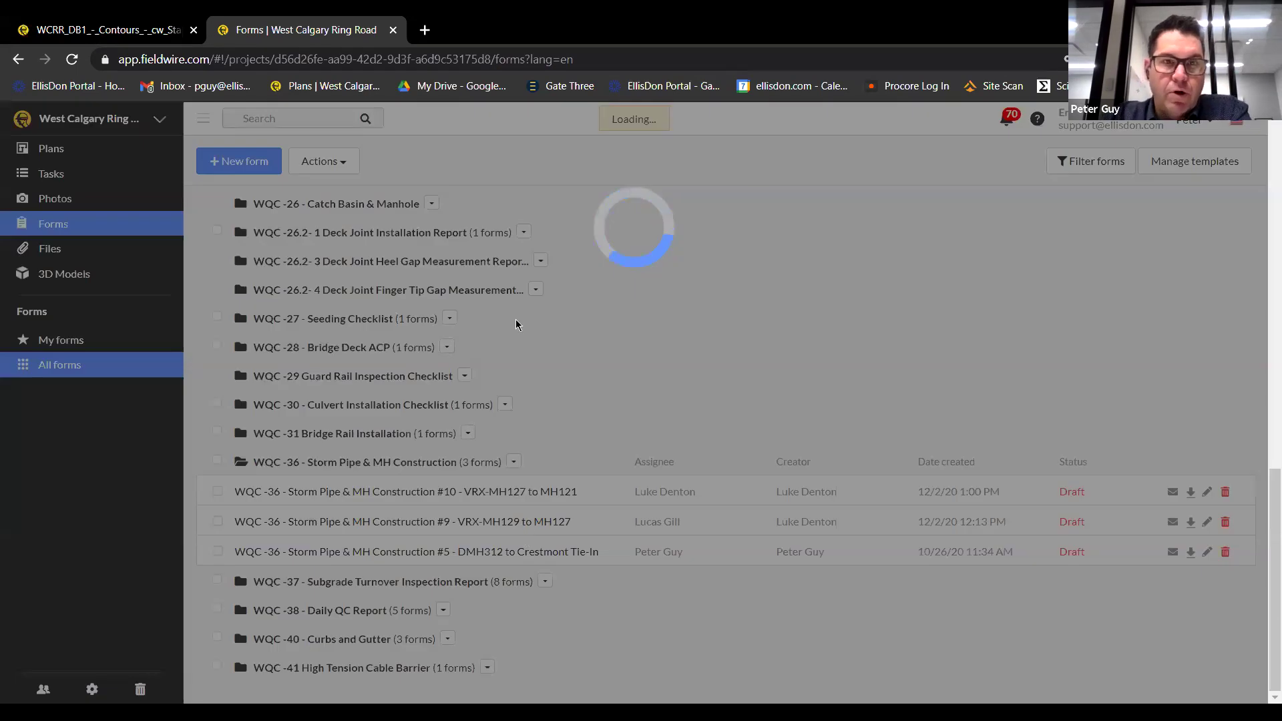
- Review the storm pipe form's weather conditions, project information, post-work follow-up, applicable RFIs and attached site photos
{"action": "scroll", "coordinate": [487, 272], "scroll_direction": "down", "scroll_amount": 2}
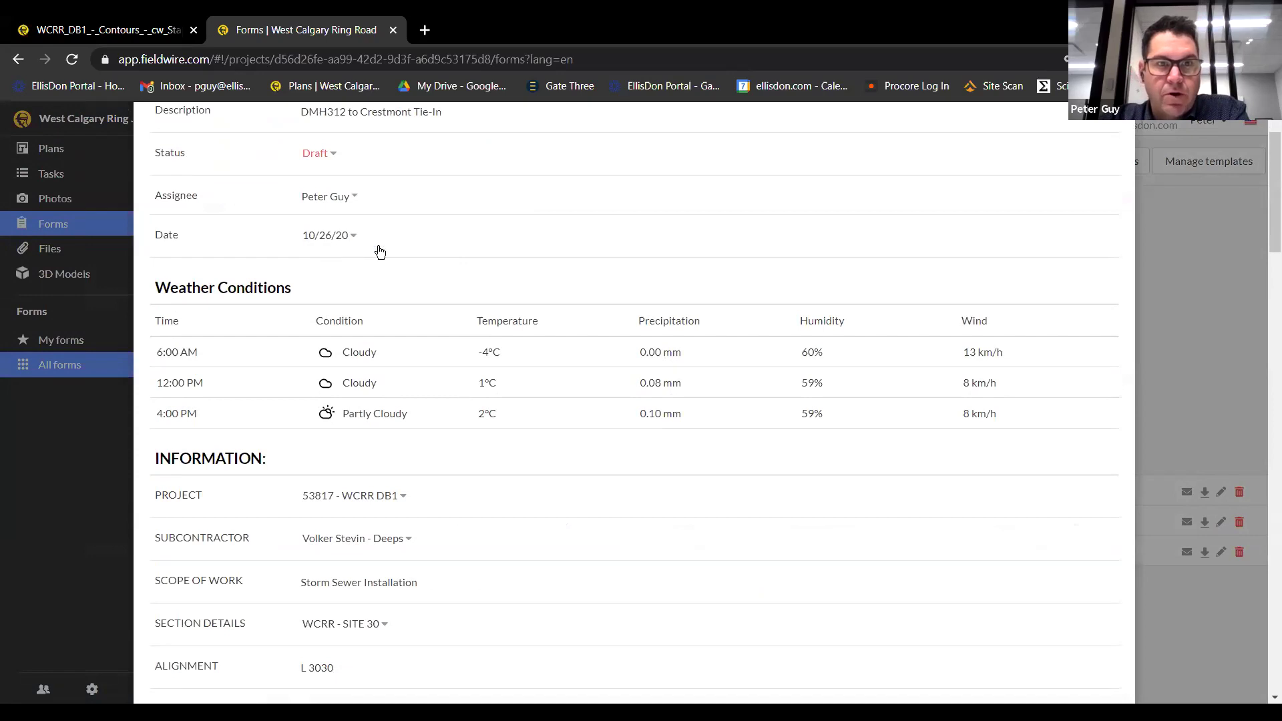
{"action": "scroll", "coordinate": [673, 264], "scroll_direction": "down", "scroll_amount": 13}
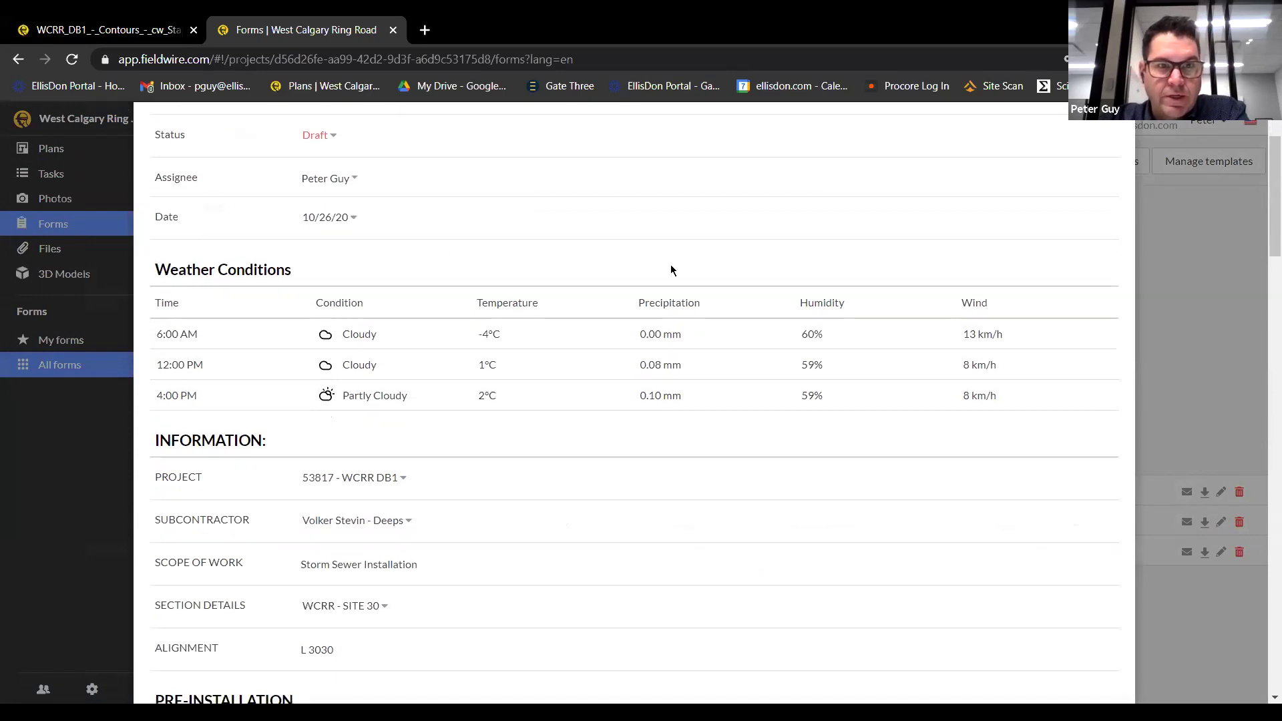
{"action": "scroll", "coordinate": [673, 265], "scroll_direction": "down", "scroll_amount": 8}
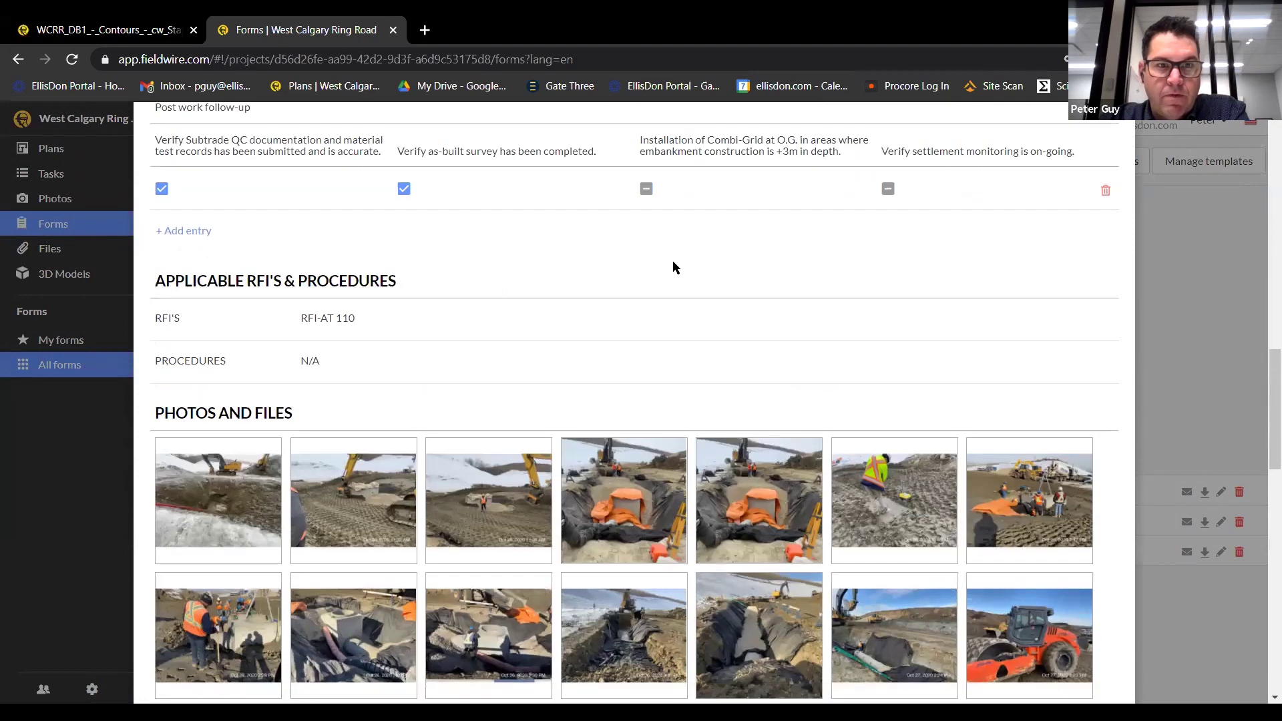
{"action": "scroll", "coordinate": [549, 289], "scroll_direction": "down", "scroll_amount": 2}
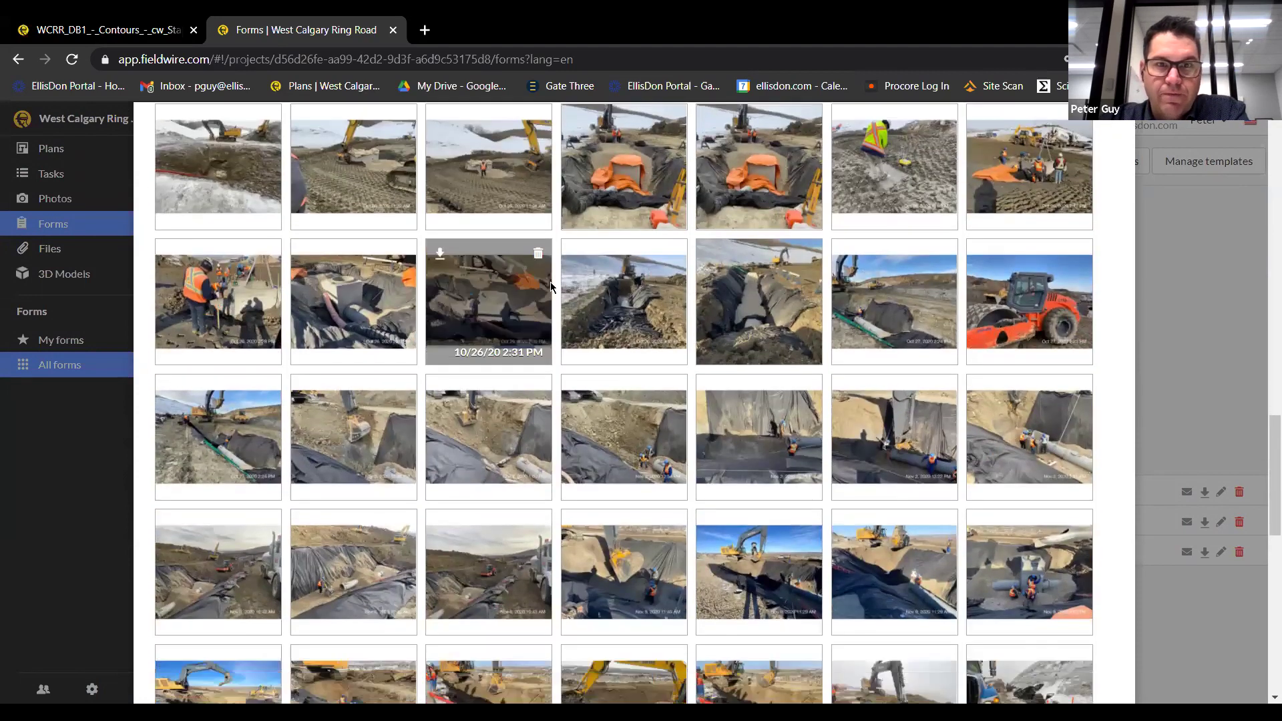
{"action": "scroll", "coordinate": [753, 413], "scroll_direction": "down", "scroll_amount": 12}
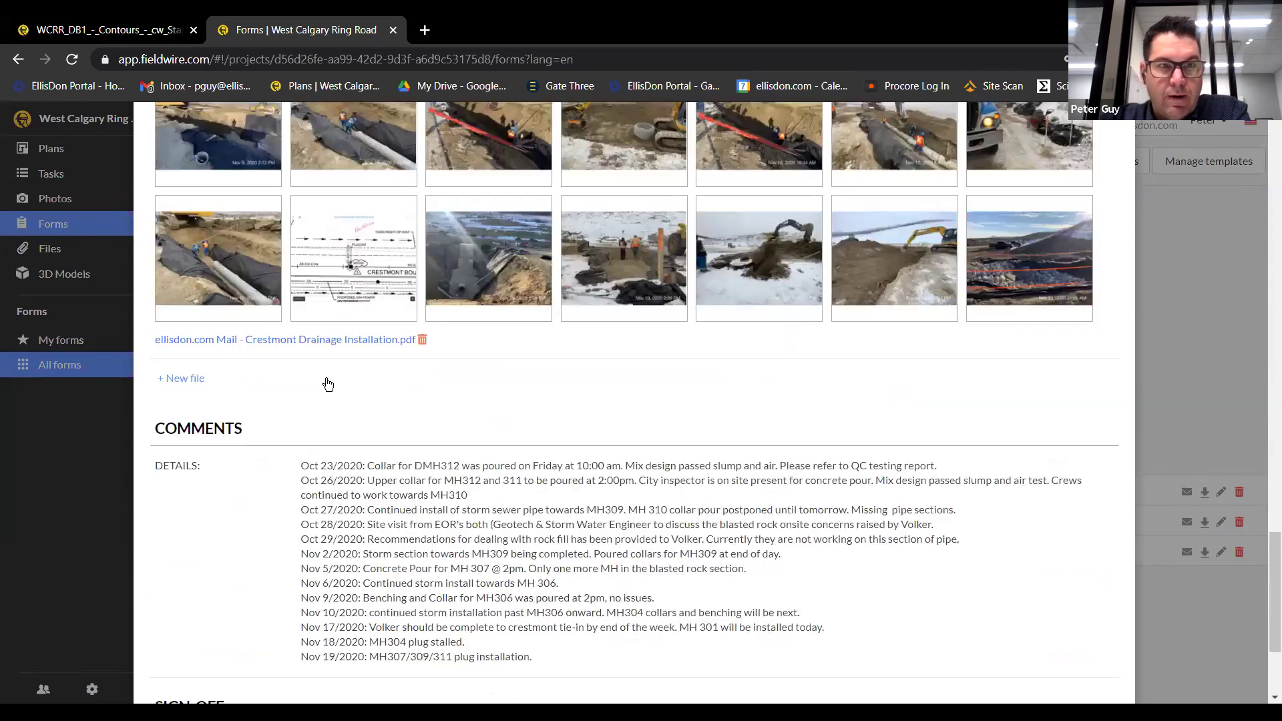
- Read the attached Crestmont Drainage Installation PDF, close it, and check the storm pipe form's dated comments and sign-off section
{"action": "left_click", "coordinate": [359, 342]}
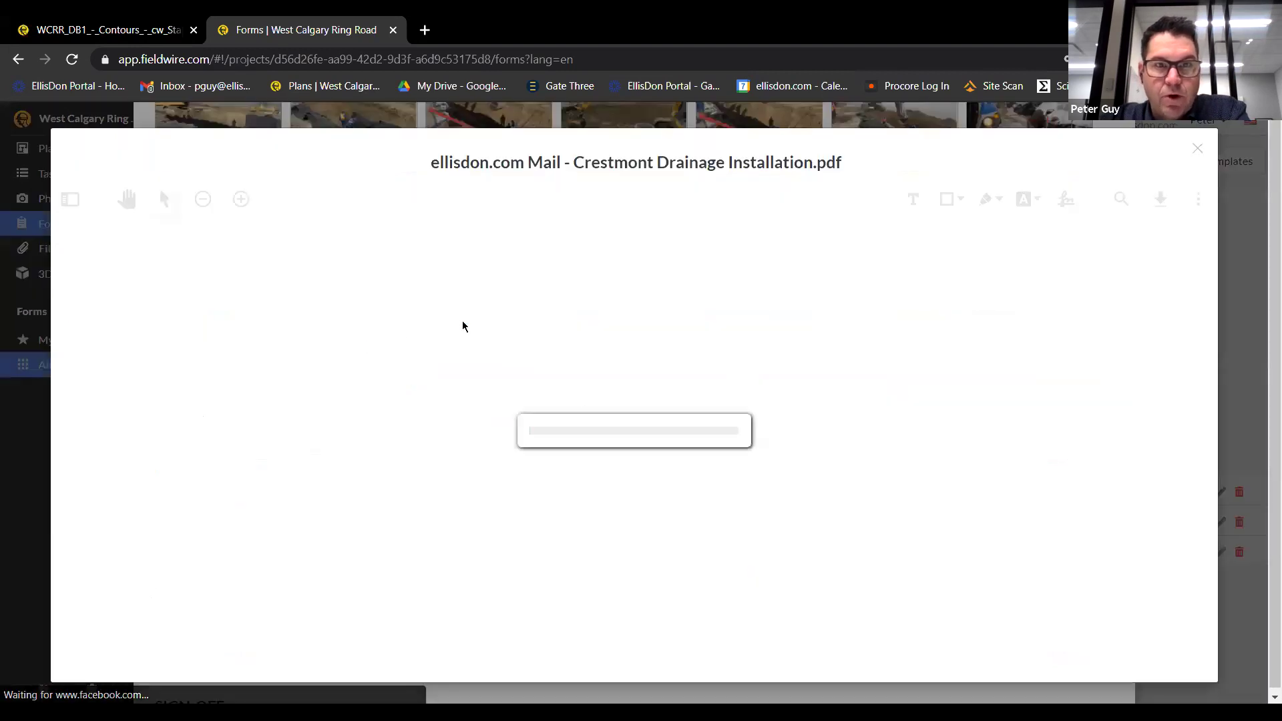
{"action": "scroll", "coordinate": [510, 329], "scroll_direction": "down", "scroll_amount": 5}
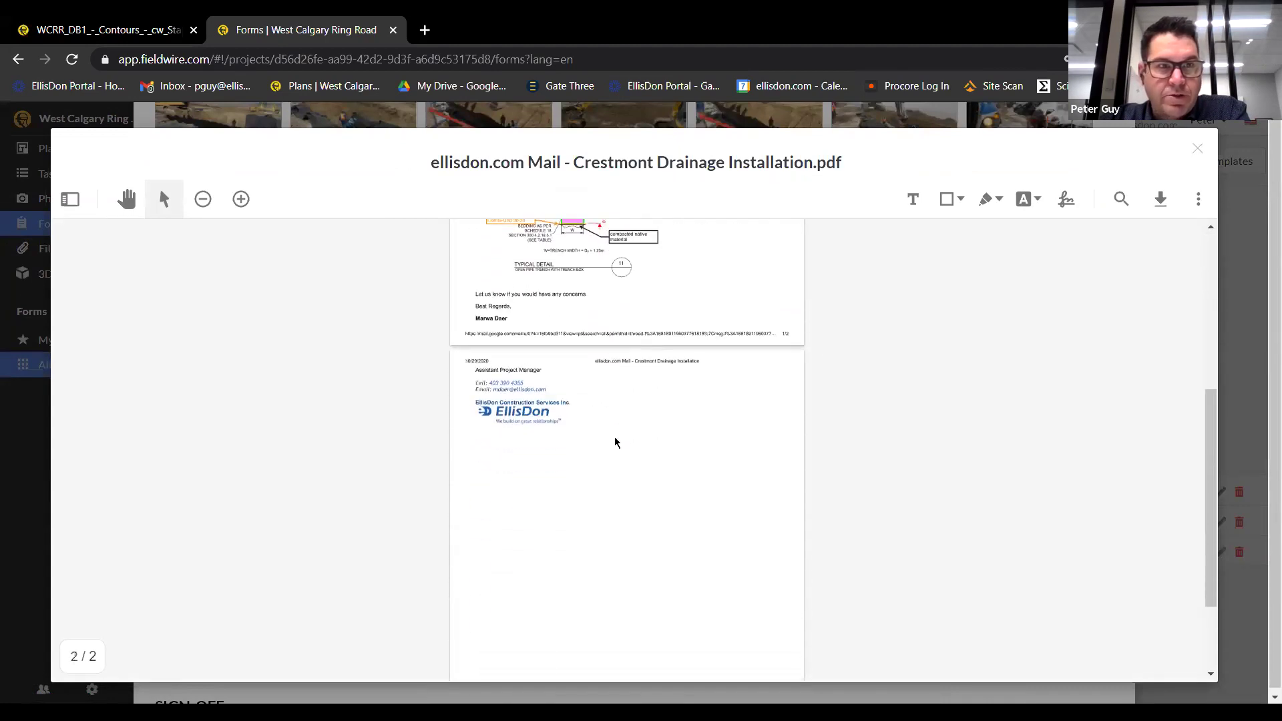
{"action": "scroll", "coordinate": [615, 443], "scroll_direction": "down", "scroll_amount": 1}
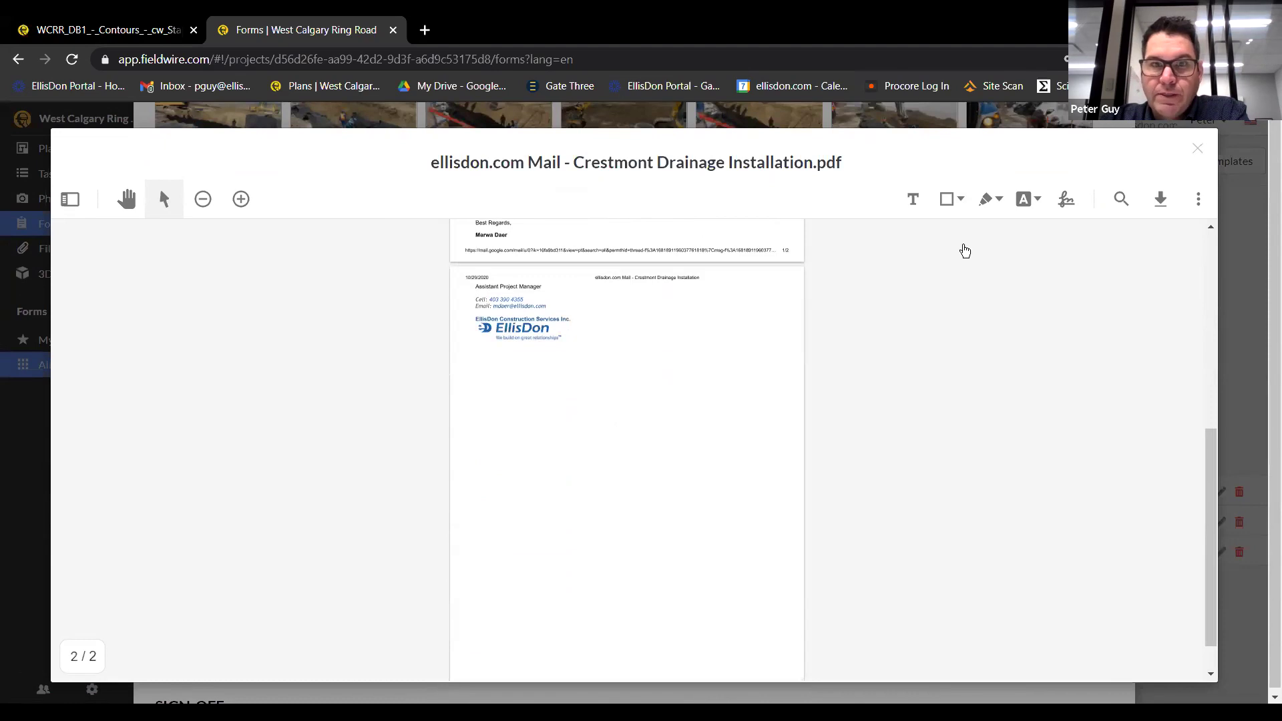
{"action": "left_click", "coordinate": [1200, 153]}
{"action": "scroll", "coordinate": [708, 267], "scroll_direction": "down", "scroll_amount": 3}
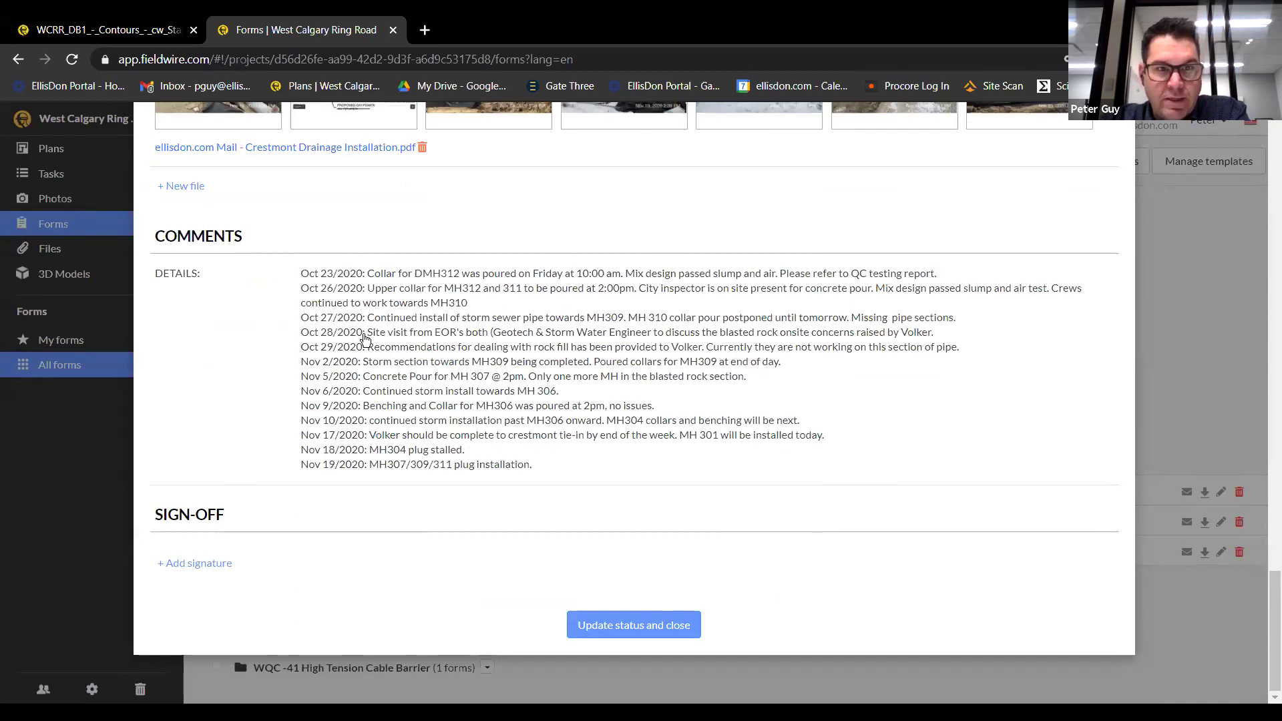
- Look back over the storm pipe form's comments, attached photos and header details, and leave the form
{"action": "scroll", "coordinate": [534, 410], "scroll_direction": "up", "scroll_amount": 20}
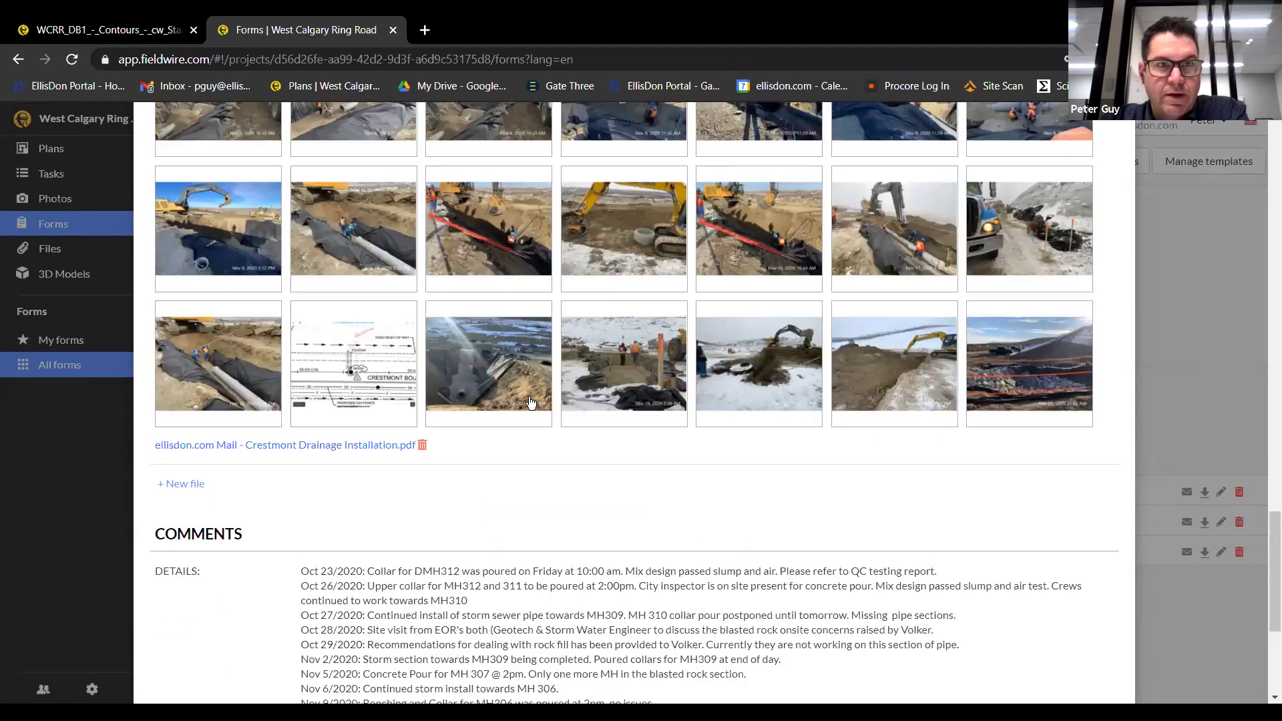
{"action": "scroll", "coordinate": [310, 223], "scroll_direction": "up", "scroll_amount": 12}
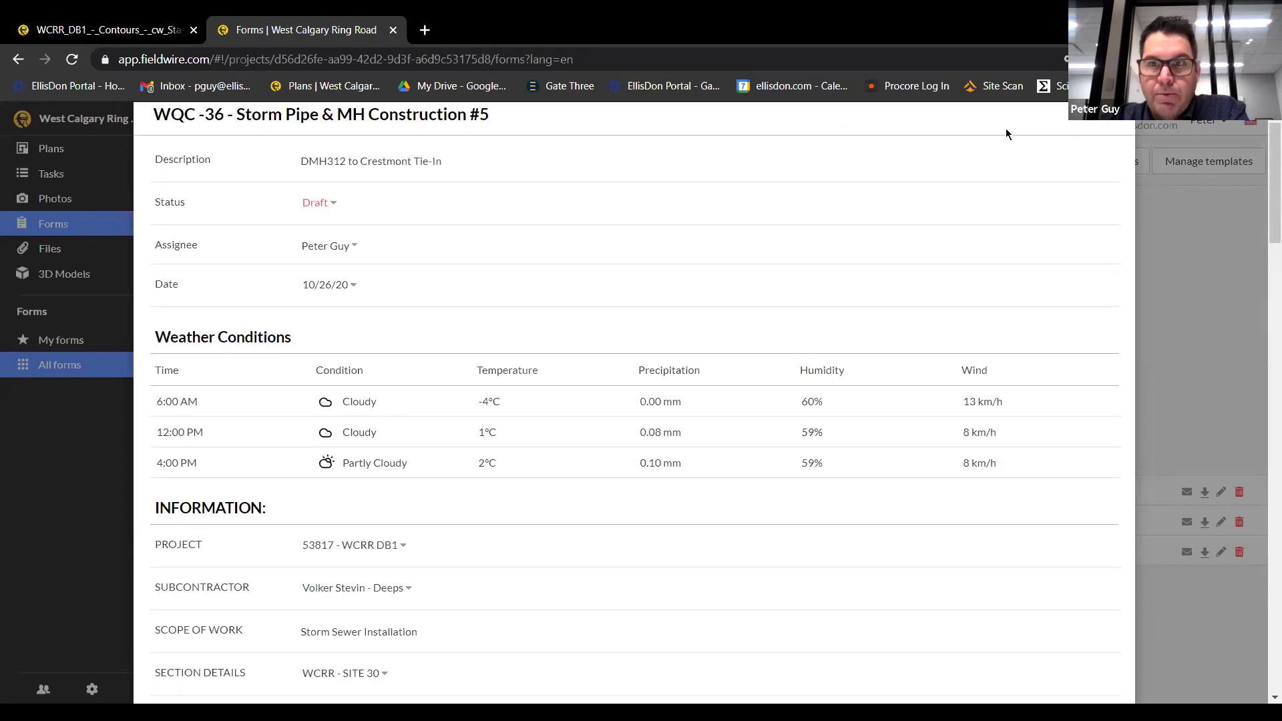
{"action": "left_click", "coordinate": [1115, 146]}
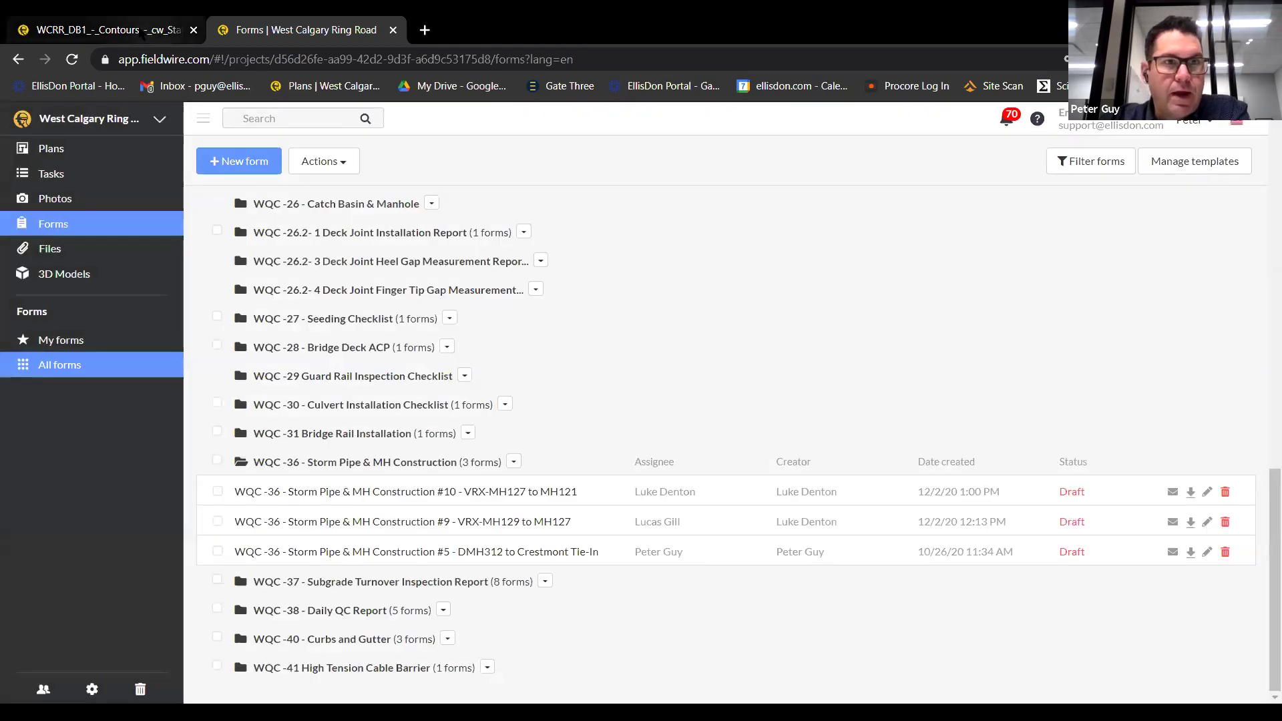
- Go to the WCRR_DB1 contours plan and open the DMH312 TO Crestmont task pinned on the road curve
{"action": "left_click", "coordinate": [153, 33]}
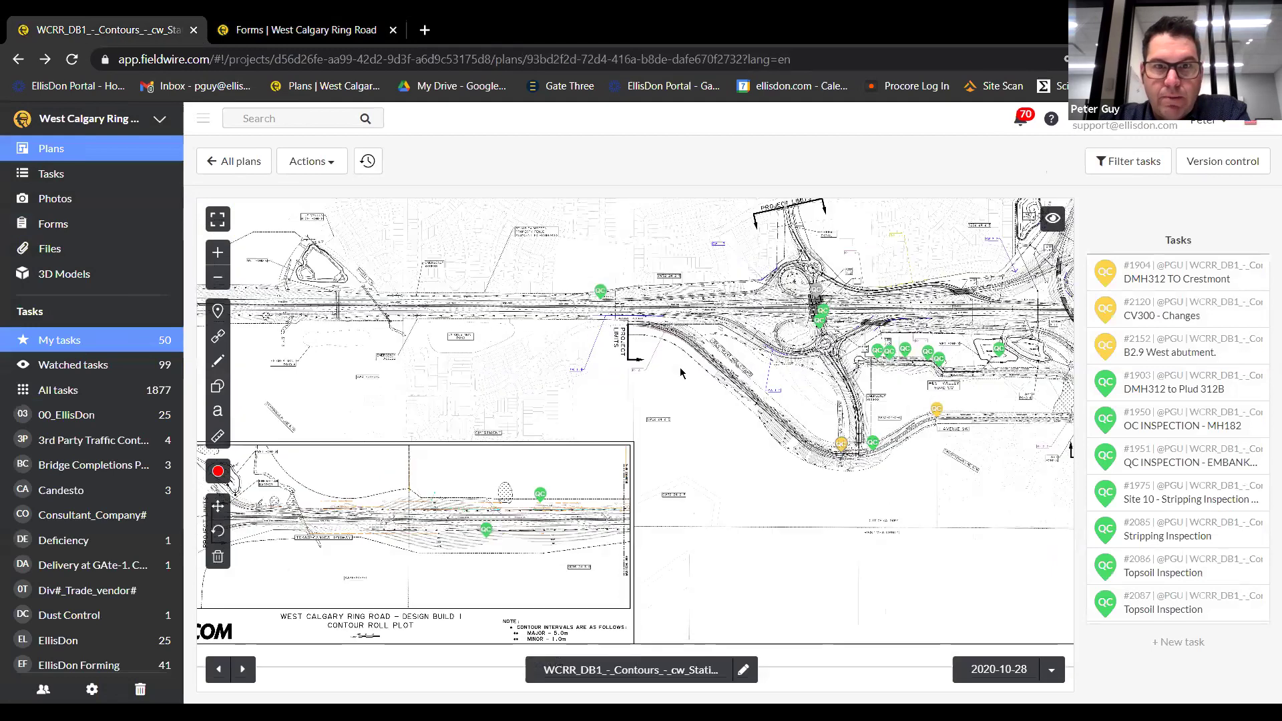
{"action": "scroll", "coordinate": [694, 384], "scroll_direction": "up", "scroll_amount": 5}
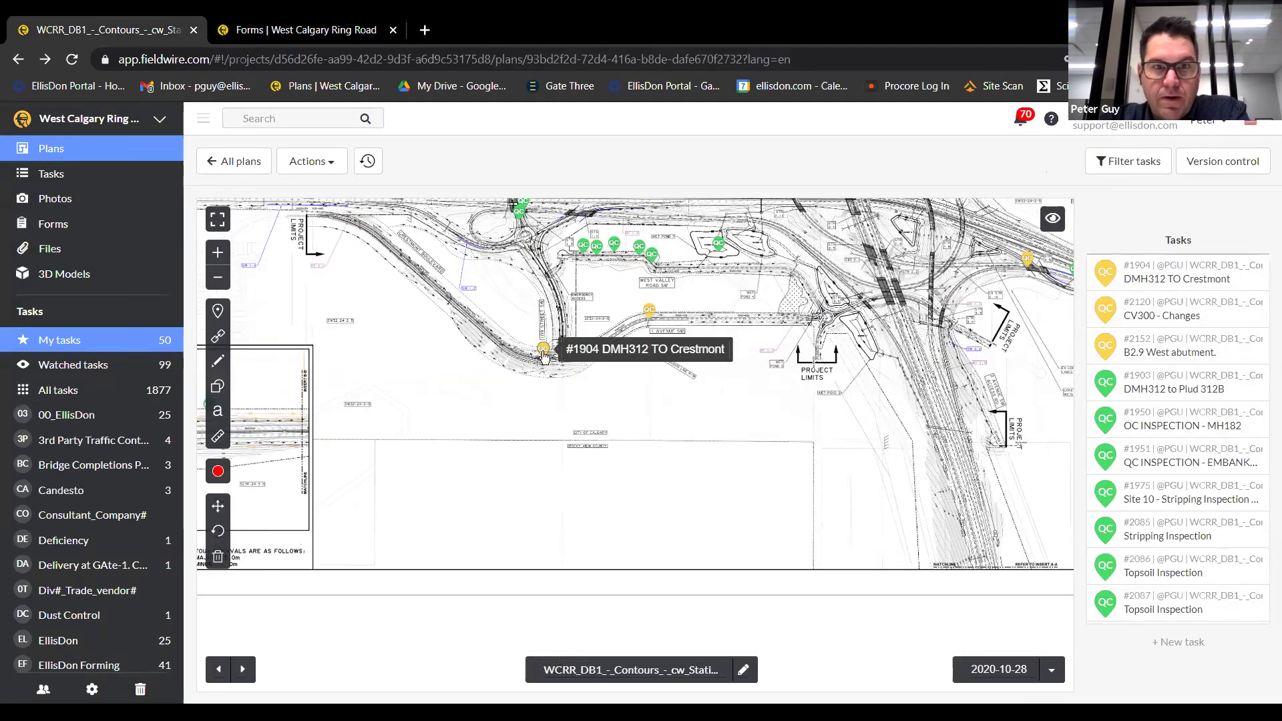
{"action": "left_click", "coordinate": [544, 350]}
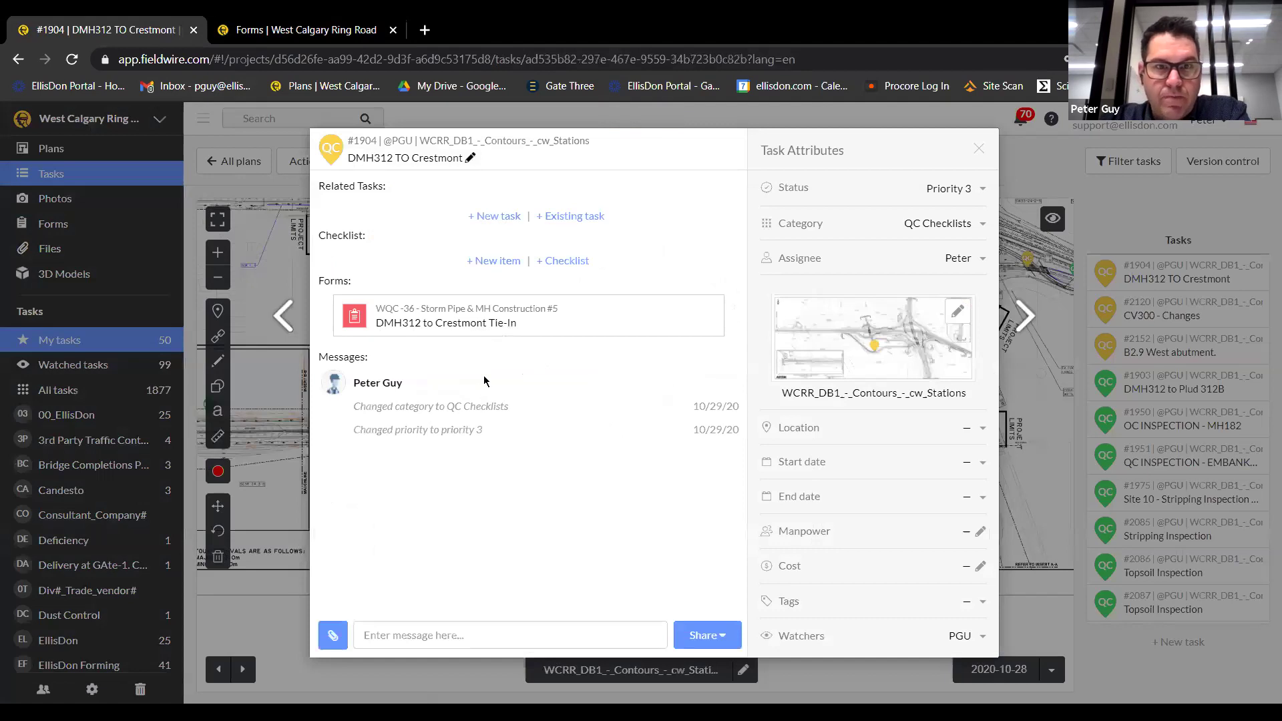
- Look through the possible assignees for the DMH312 TO Crestmont task, and close it without reassigning
{"action": "left_click", "coordinate": [966, 260]}
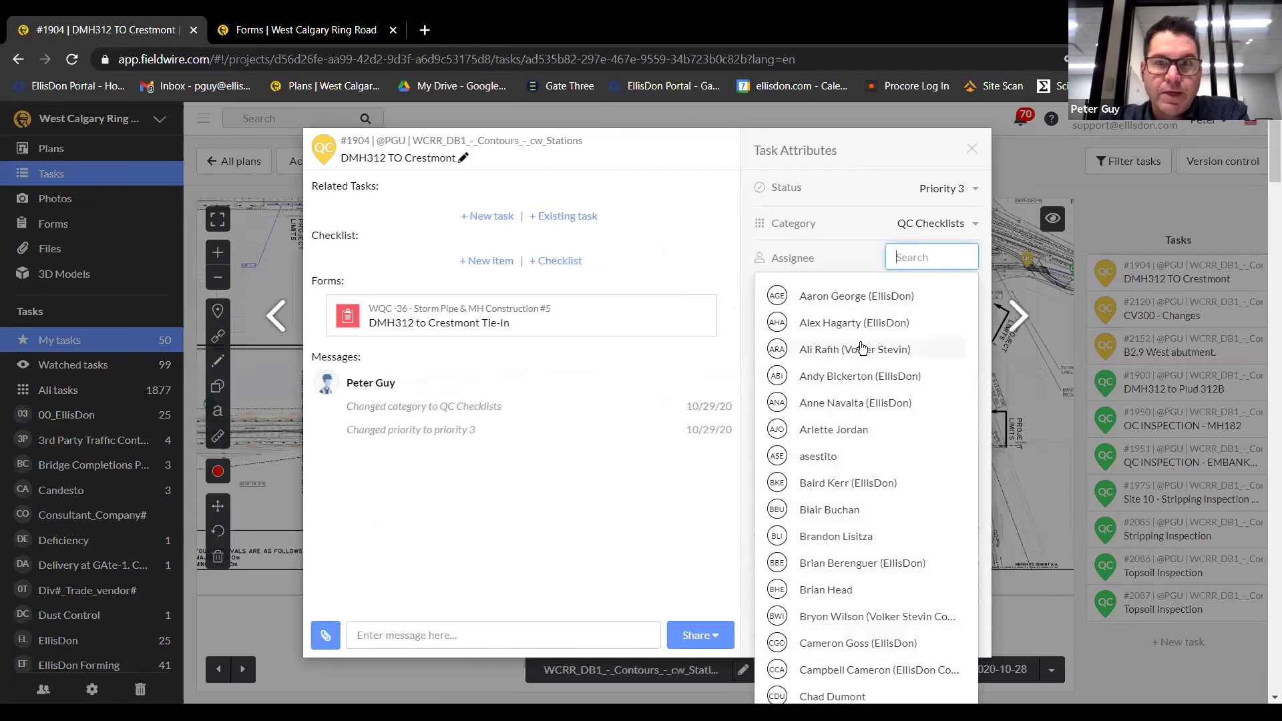
{"action": "scroll", "coordinate": [863, 347], "scroll_direction": "down", "scroll_amount": 3}
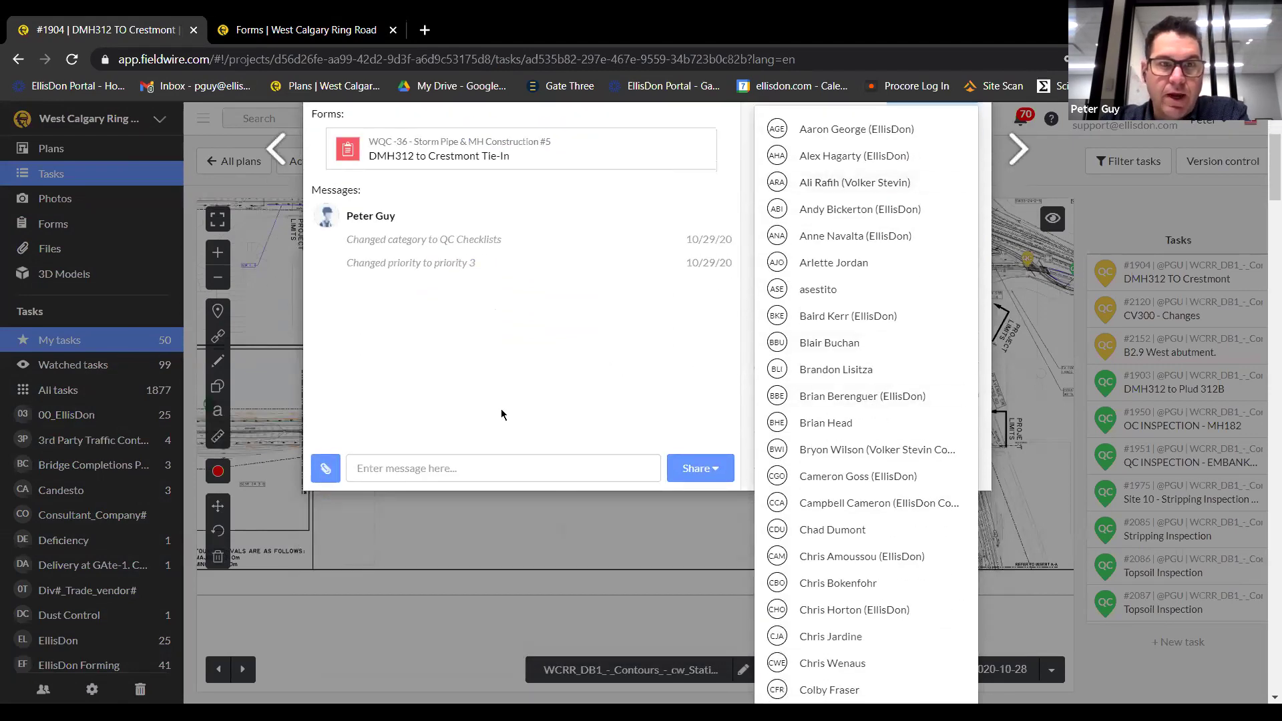
{"action": "left_click", "coordinate": [431, 451]}
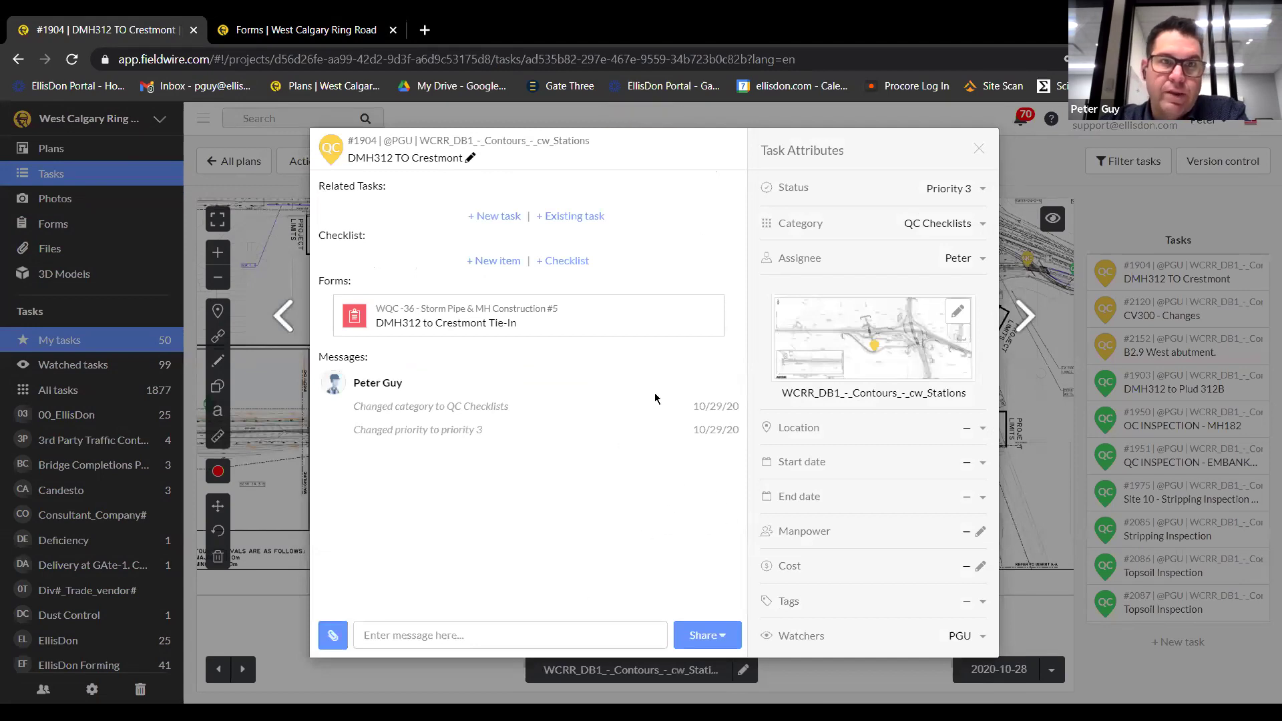
{"action": "left_click", "coordinate": [980, 153]}
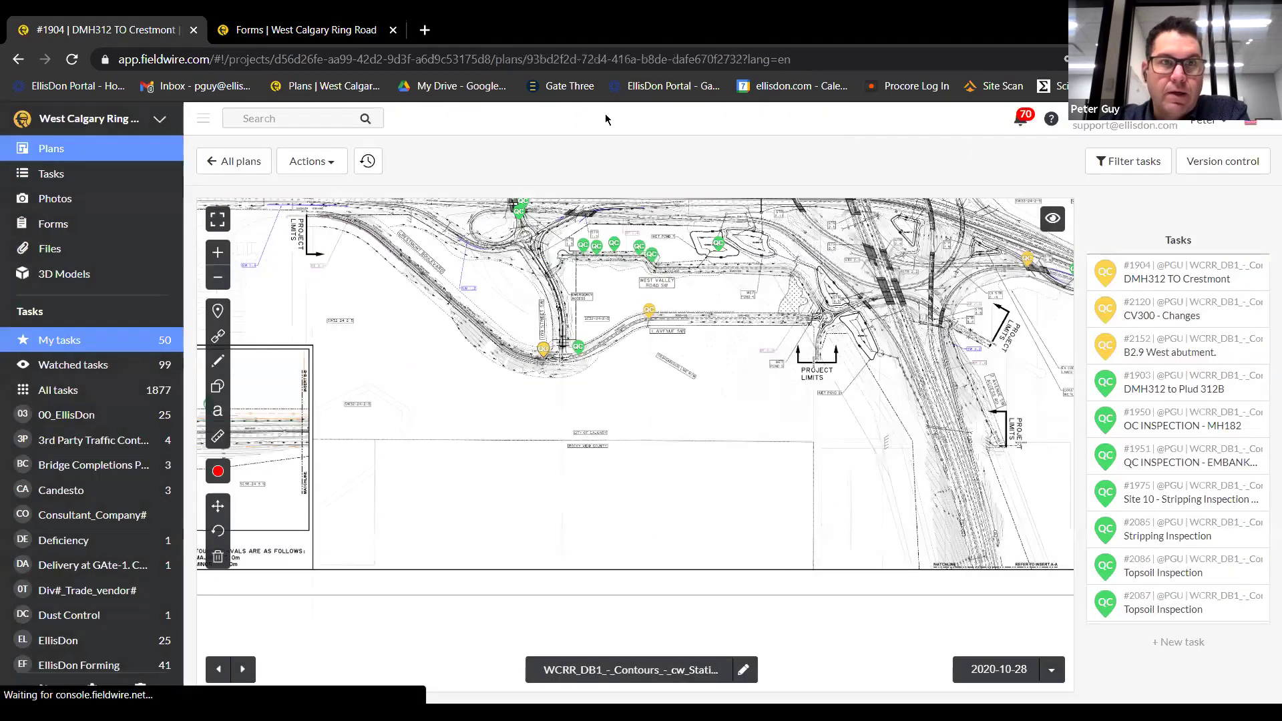
- Return to the project's forms, expand WQC -13 - CIP Conc. Placement and open form #16 for B2.9 Abutment Seat 1 (West)
{"action": "left_click", "coordinate": [291, 30]}
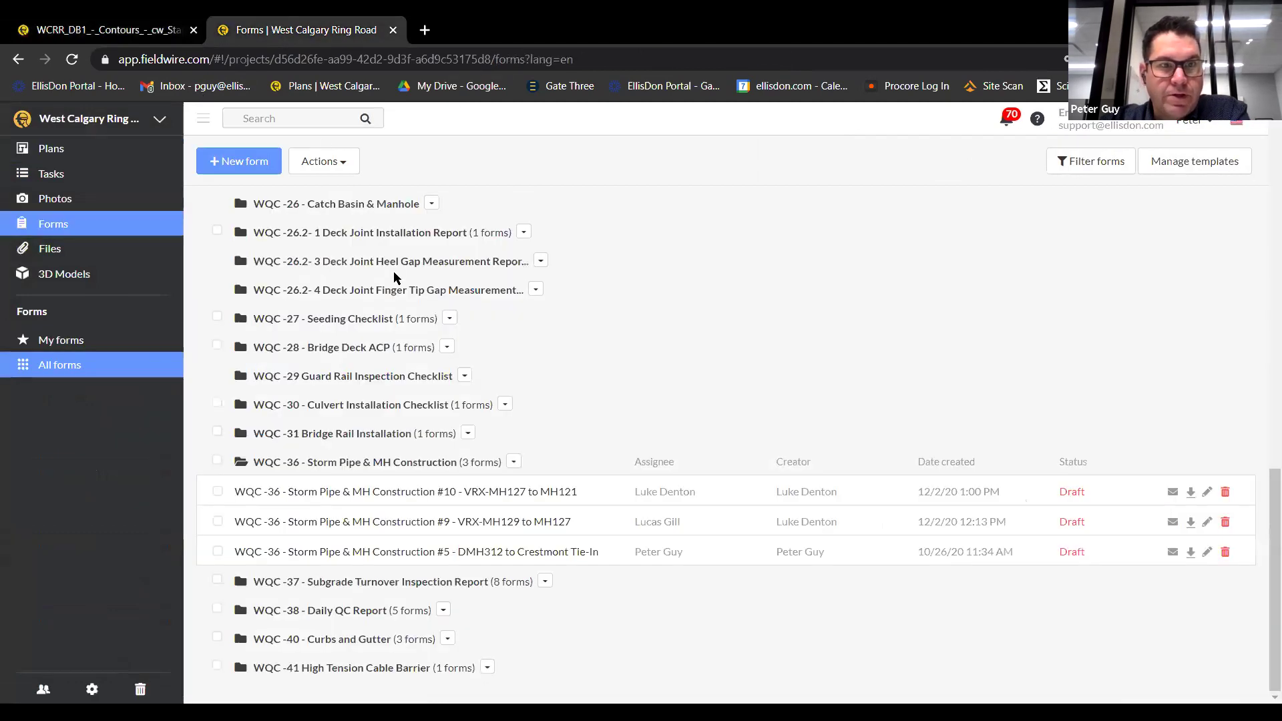
{"action": "scroll", "coordinate": [401, 283], "scroll_direction": "up", "scroll_amount": 8}
{"action": "scroll", "coordinate": [408, 289], "scroll_direction": "up", "scroll_amount": 4}
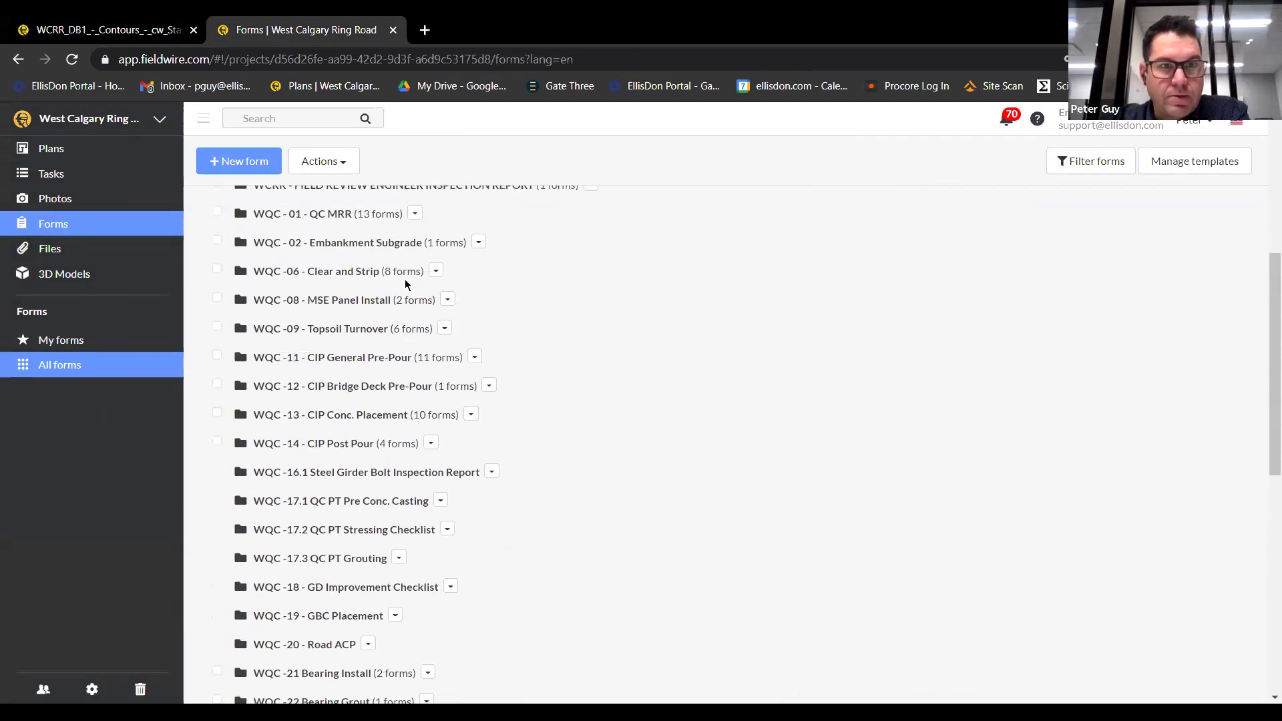
{"action": "scroll", "coordinate": [478, 274], "scroll_direction": "down", "scroll_amount": 3}
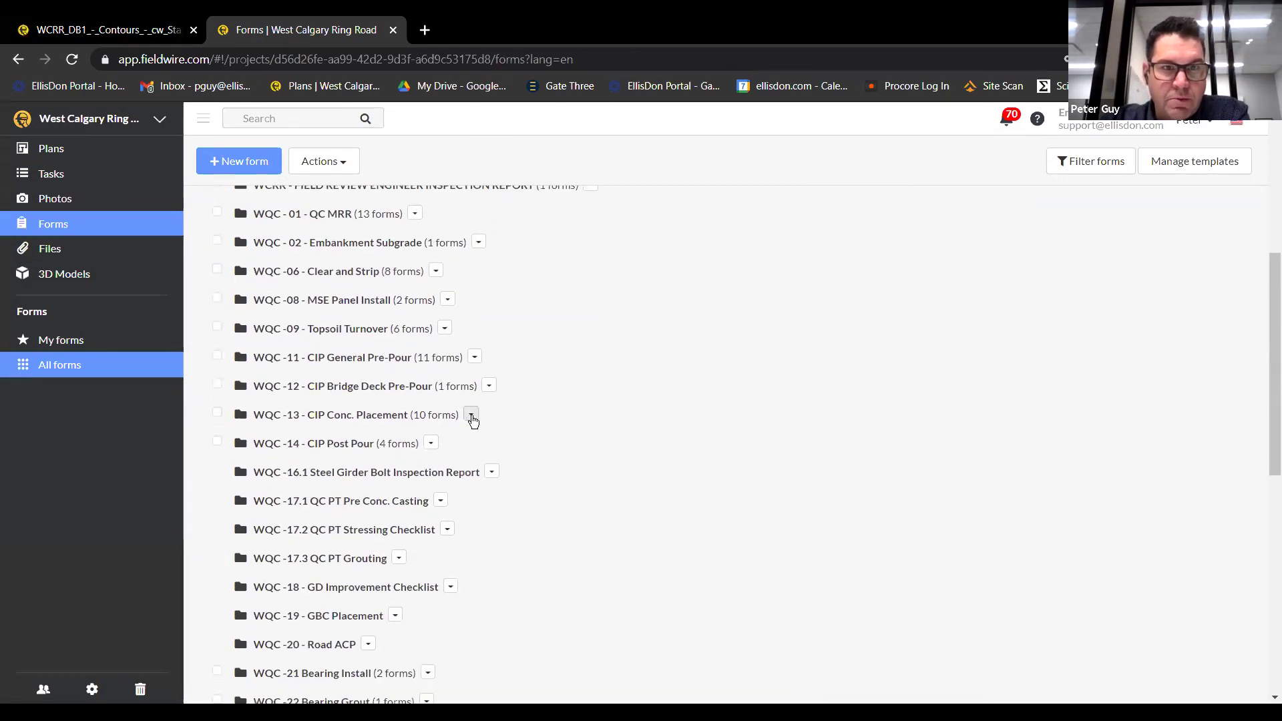
{"action": "left_click", "coordinate": [401, 416]}
{"action": "scroll", "coordinate": [601, 374], "scroll_direction": "down", "scroll_amount": 1}
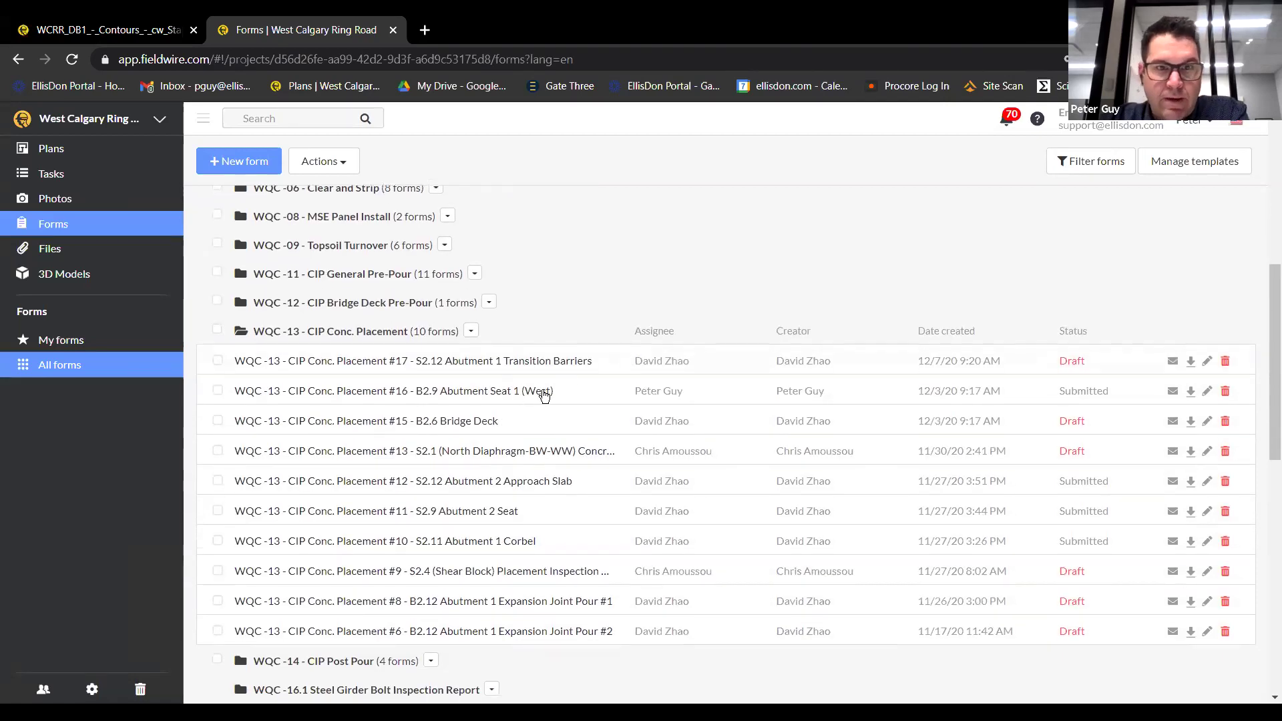
{"action": "left_click", "coordinate": [545, 393]}
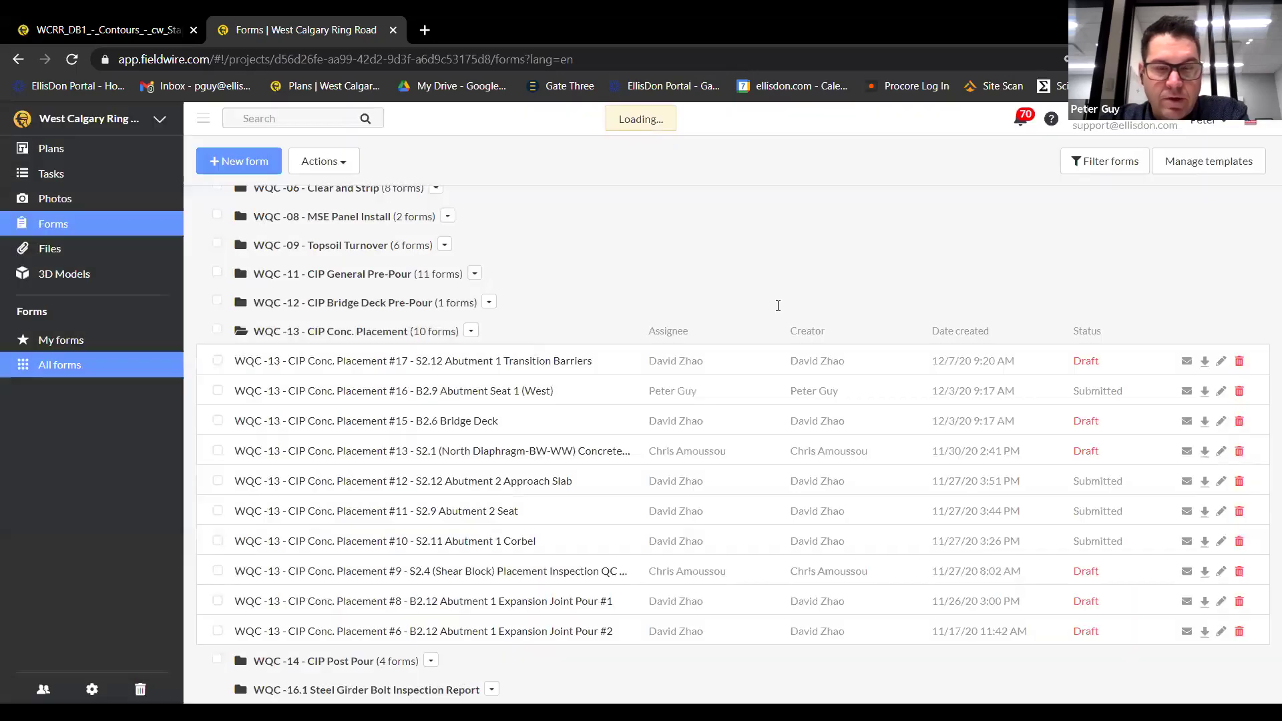
- Review the concrete placement form's details, site photos and attached files down to the sign-off section
{"action": "scroll", "coordinate": [768, 304], "scroll_direction": "down", "scroll_amount": 3}
{"action": "scroll", "coordinate": [765, 304], "scroll_direction": "down", "scroll_amount": 15}
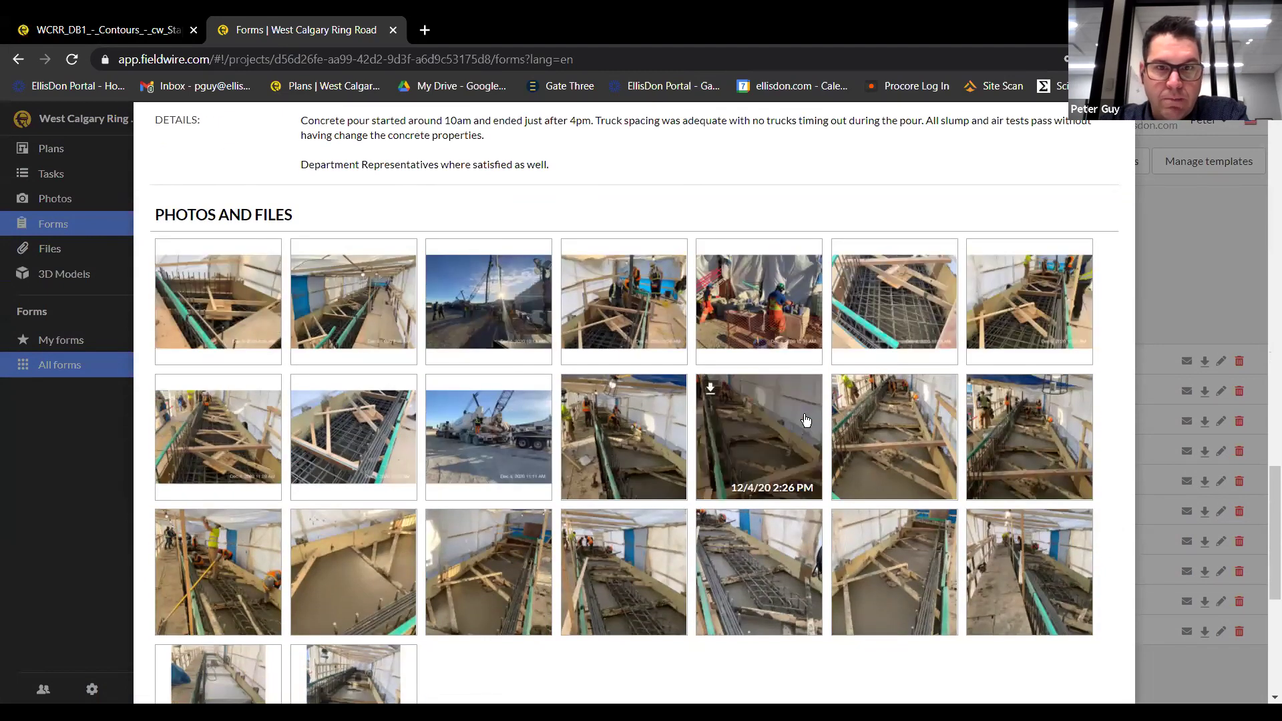
{"action": "scroll", "coordinate": [813, 362], "scroll_direction": "down", "scroll_amount": 4}
{"action": "scroll", "coordinate": [765, 365], "scroll_direction": "down", "scroll_amount": 1}
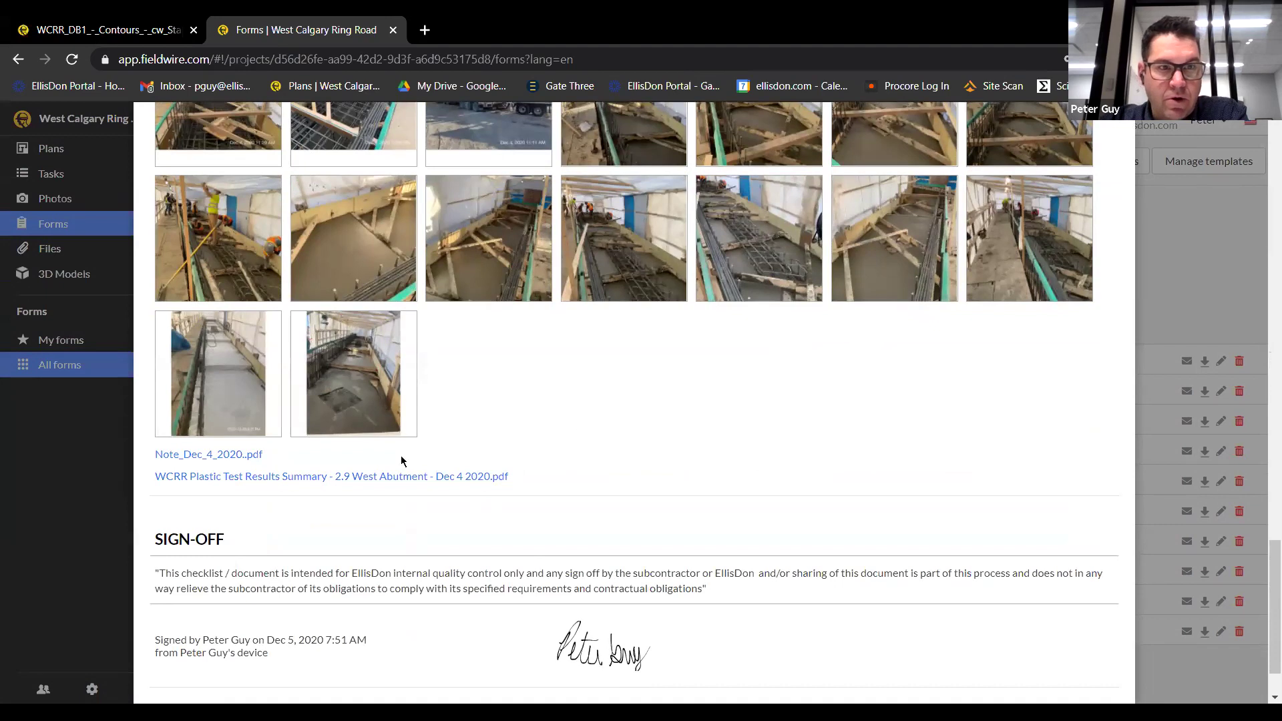
- Read the attached Note_Dec_4_2020..pdf, close it, and check the concrete placement form's sign-off
{"action": "left_click", "coordinate": [241, 455]}
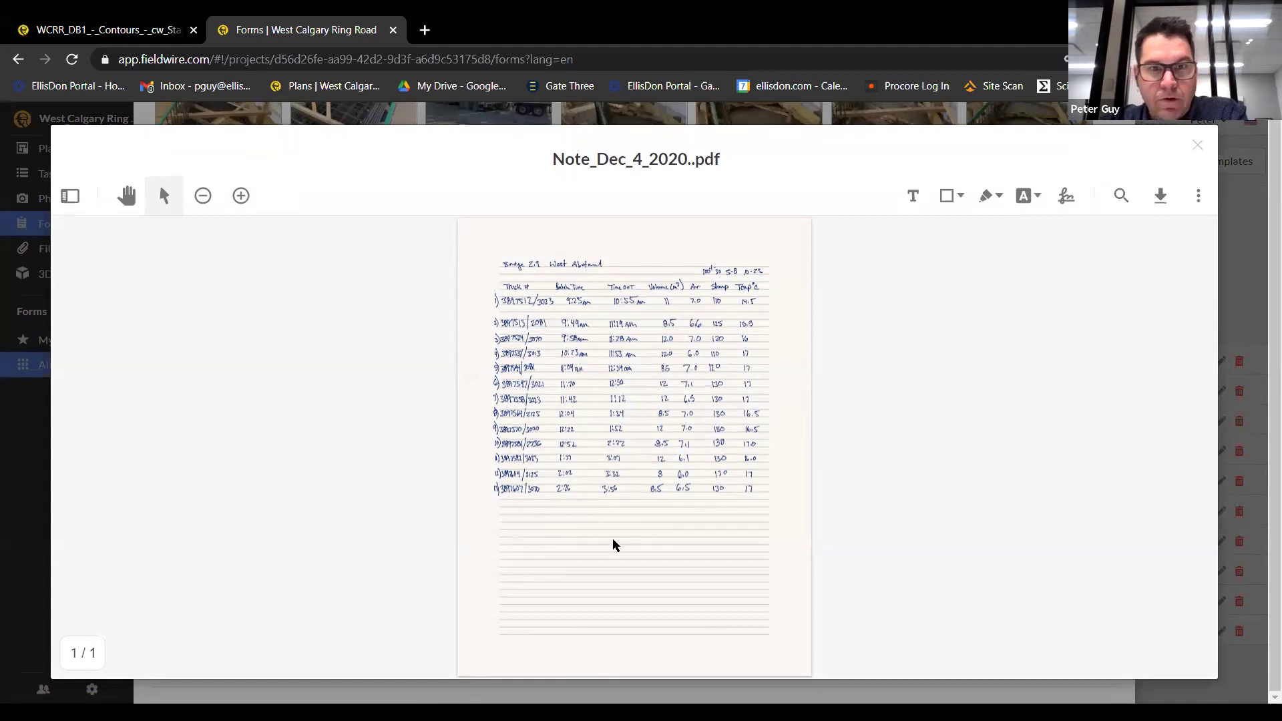
{"action": "left_click", "coordinate": [1198, 145]}
{"action": "scroll", "coordinate": [733, 419], "scroll_direction": "up", "scroll_amount": 1}
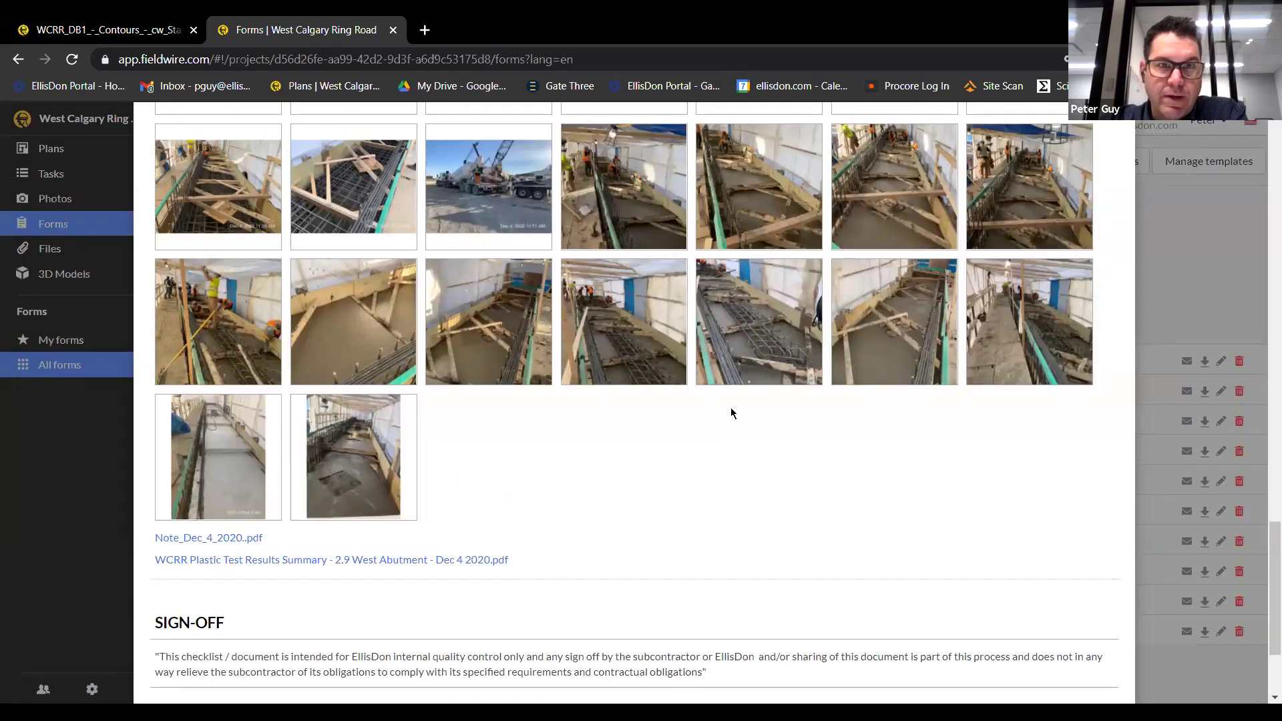
{"action": "scroll", "coordinate": [732, 413], "scroll_direction": "down", "scroll_amount": 2}
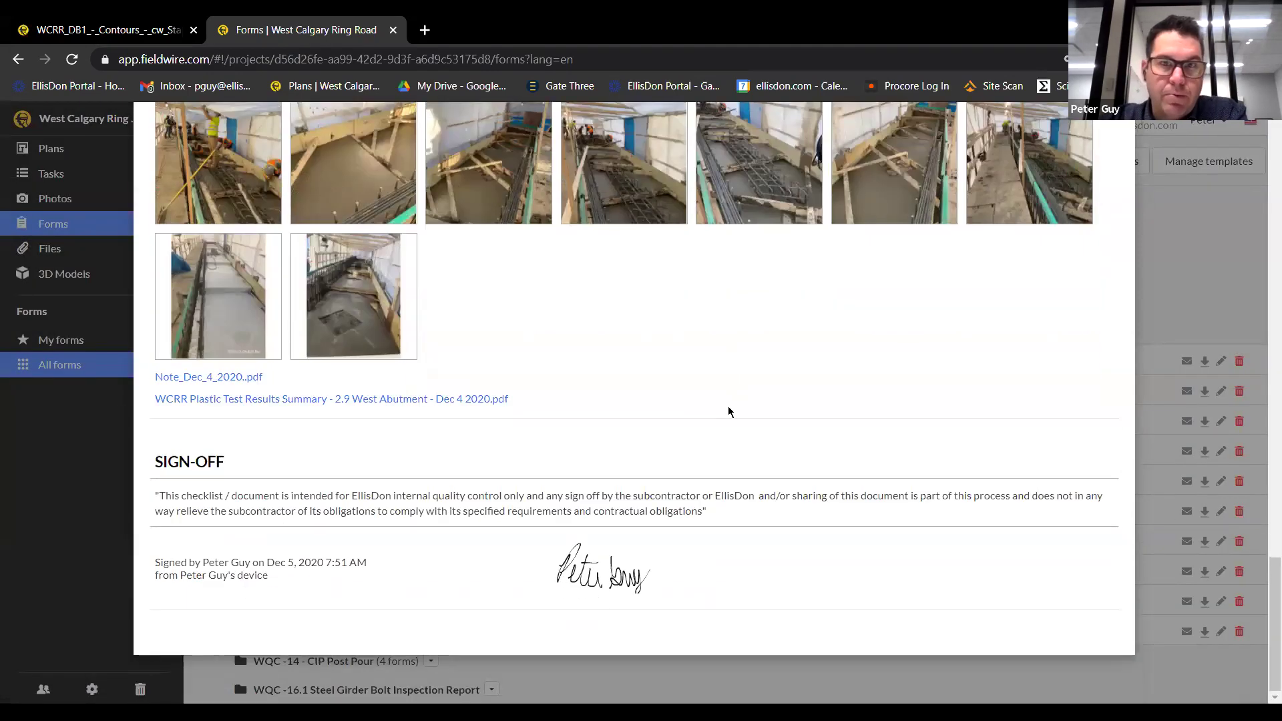
- Recheck the concrete placement checklist items up to the start of the form, and leave the form
{"action": "scroll", "coordinate": [729, 412], "scroll_direction": "up", "scroll_amount": 15}
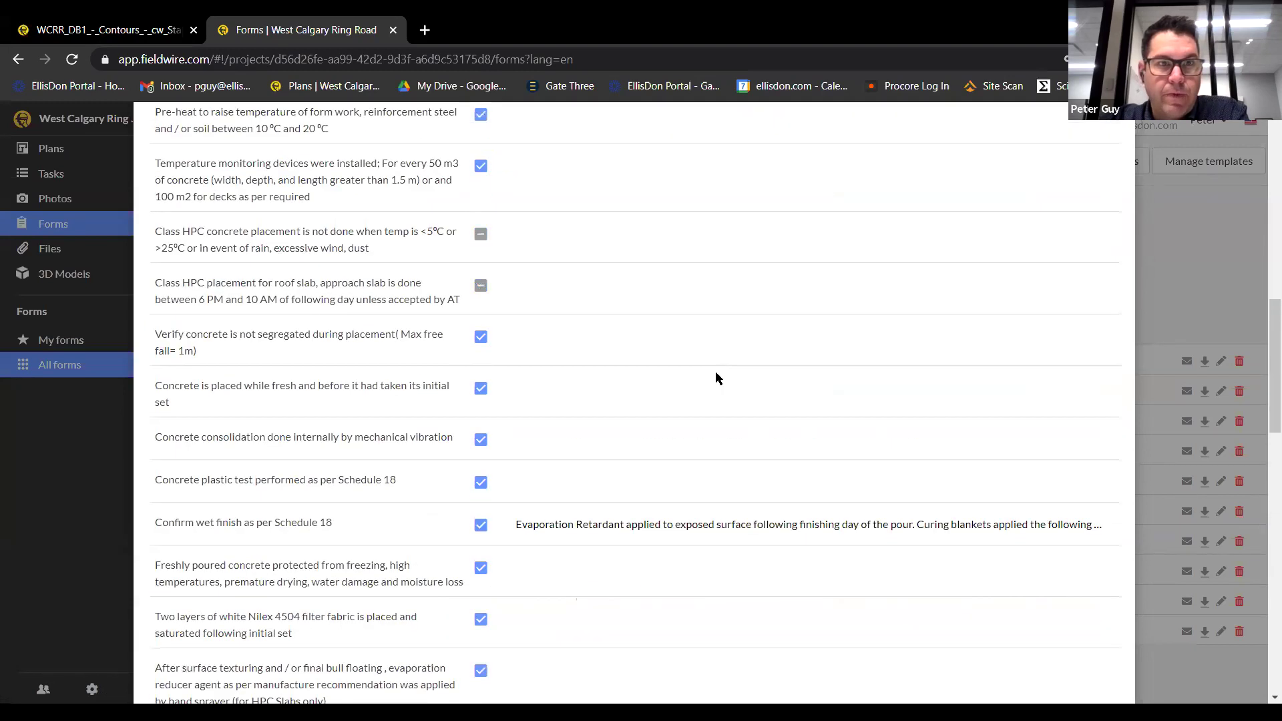
{"action": "scroll", "coordinate": [718, 378], "scroll_direction": "up", "scroll_amount": 10}
{"action": "left_click", "coordinate": [1115, 151]}
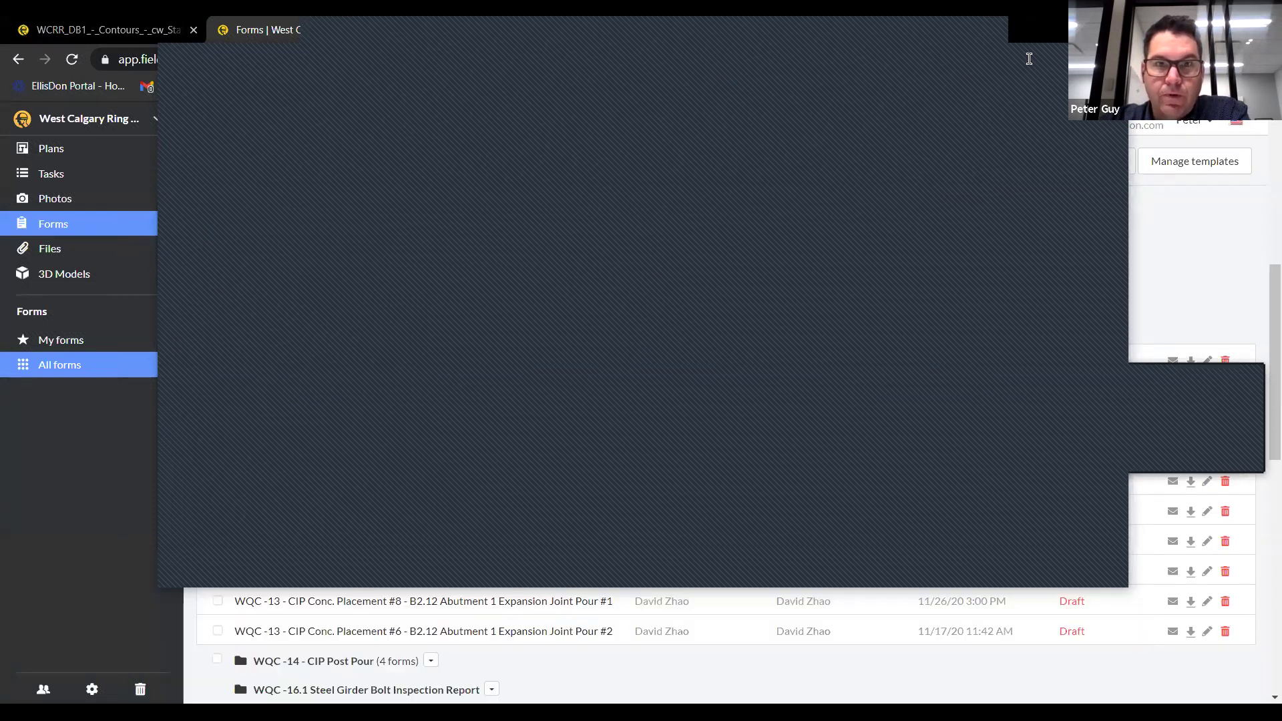
{"action": "scroll", "coordinate": [700, 232], "scroll_direction": "down", "scroll_amount": 8}
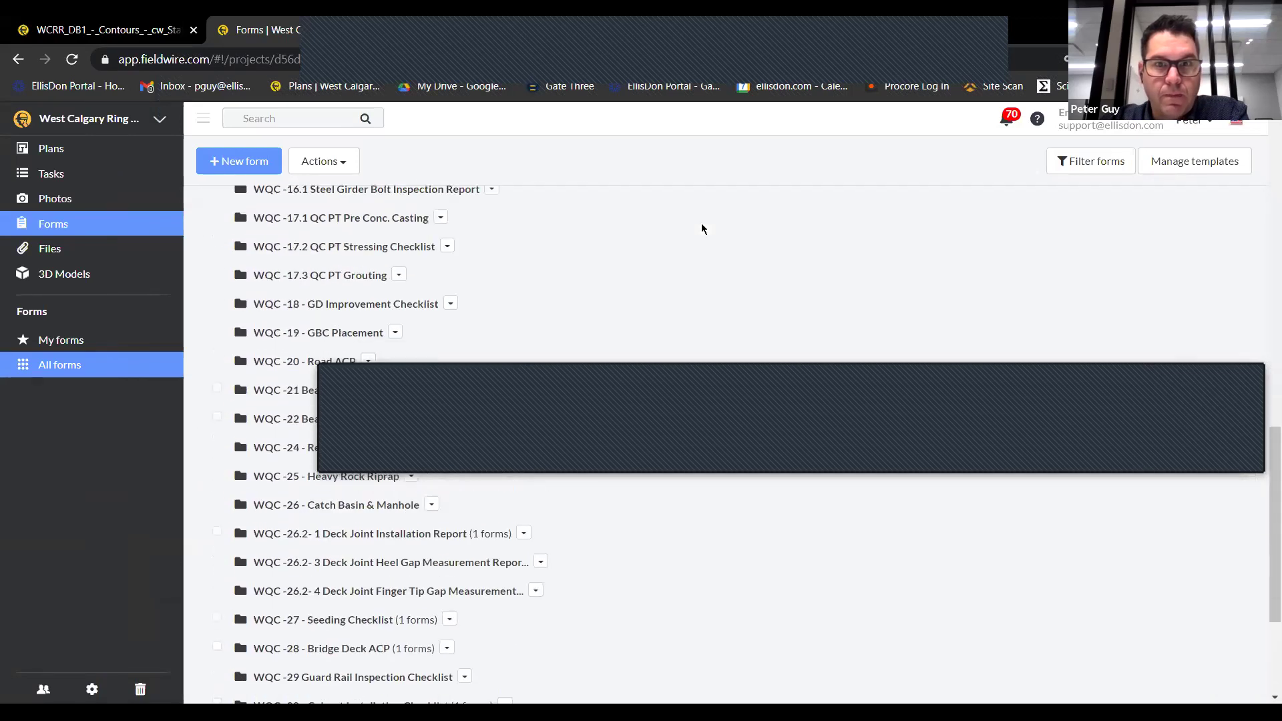
{"action": "scroll", "coordinate": [741, 240], "scroll_direction": "down", "scroll_amount": 2}
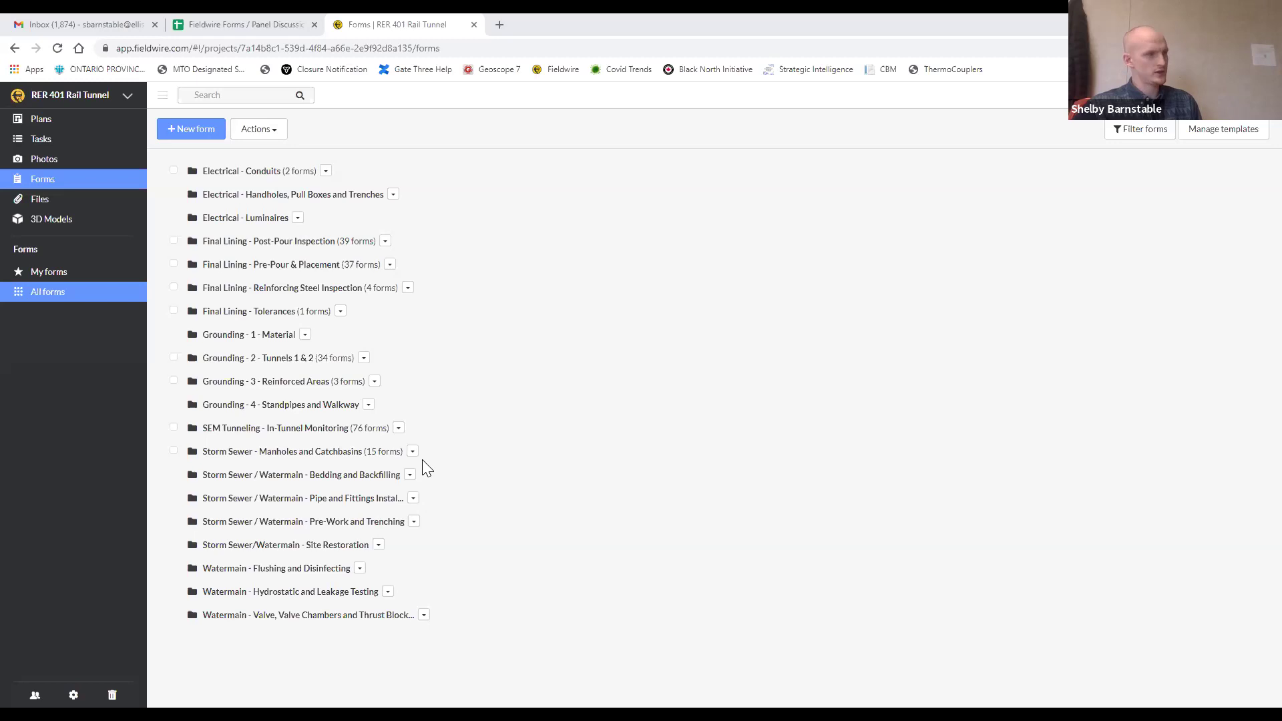
- In the RER 401 Rail Tunnel project, expand Final Lining - Pre-Pour & Placement and open form #34 for Tunnel 1 - Arch - Bay 13
{"action": "left_click", "coordinate": [325, 267]}
{"action": "scroll", "coordinate": [421, 410], "scroll_direction": "down", "scroll_amount": 3}
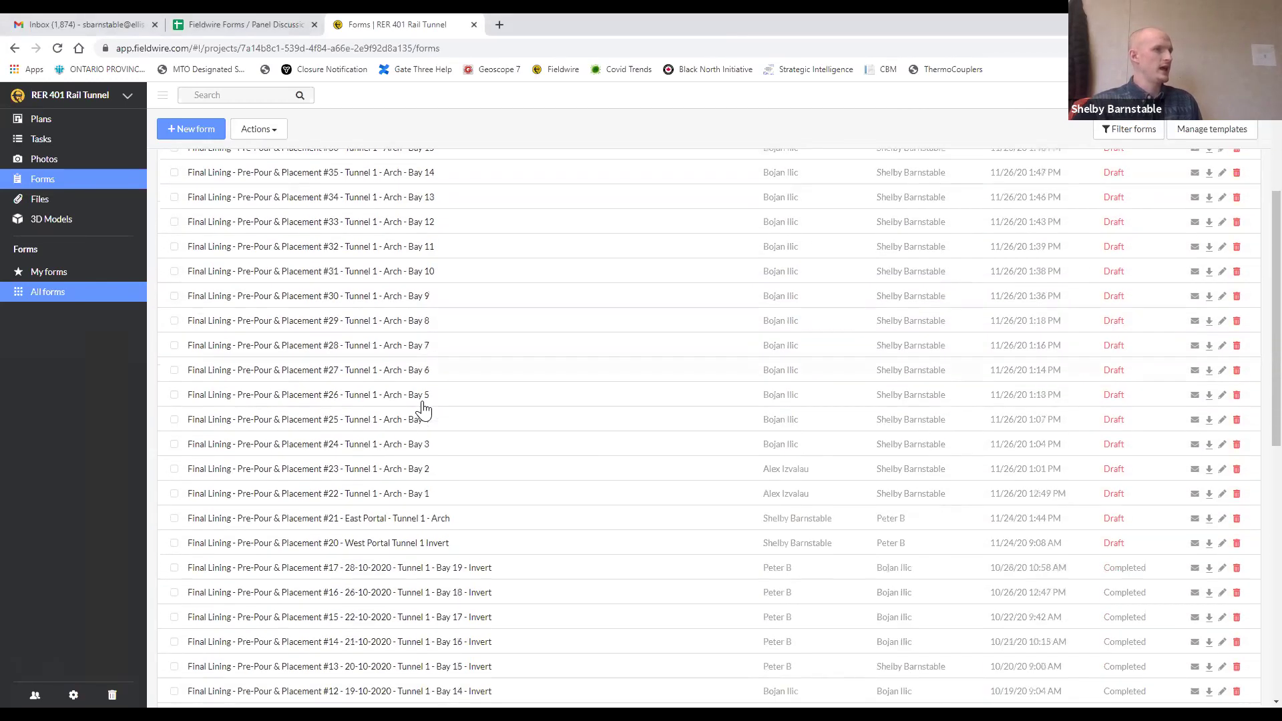
{"action": "scroll", "coordinate": [423, 408], "scroll_direction": "down", "scroll_amount": 3}
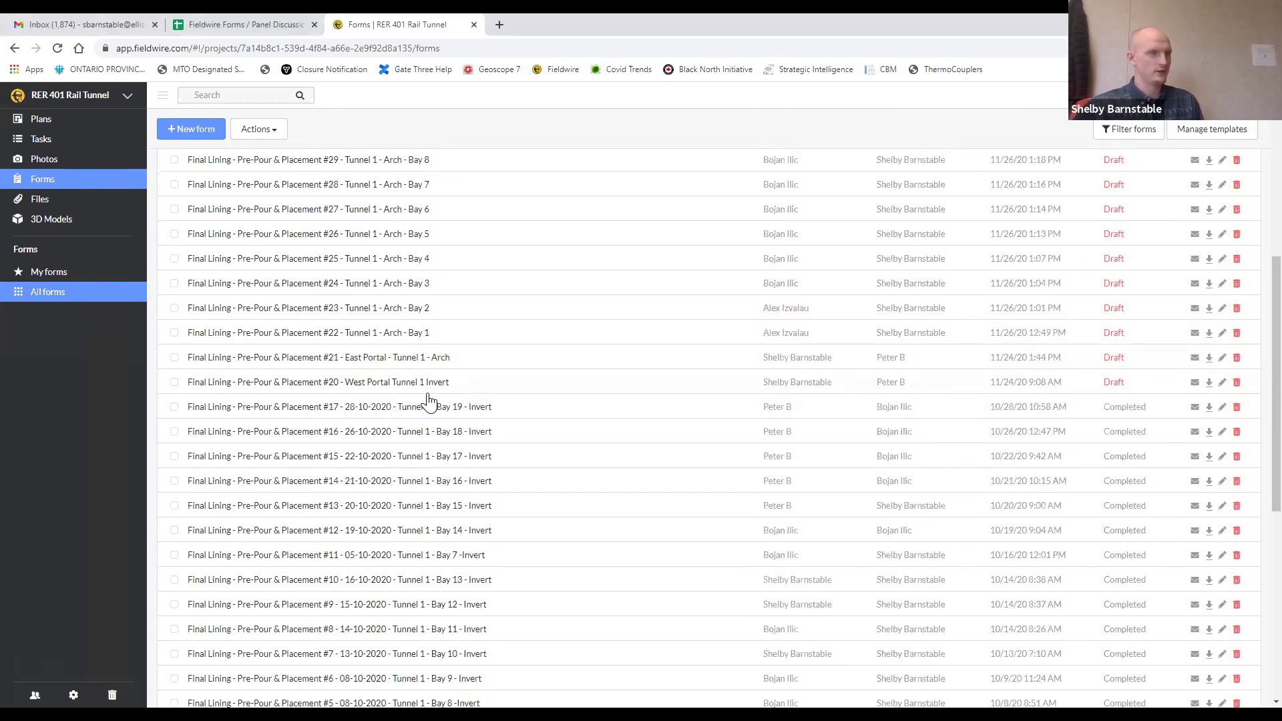
{"action": "scroll", "coordinate": [457, 404], "scroll_direction": "up", "scroll_amount": 3}
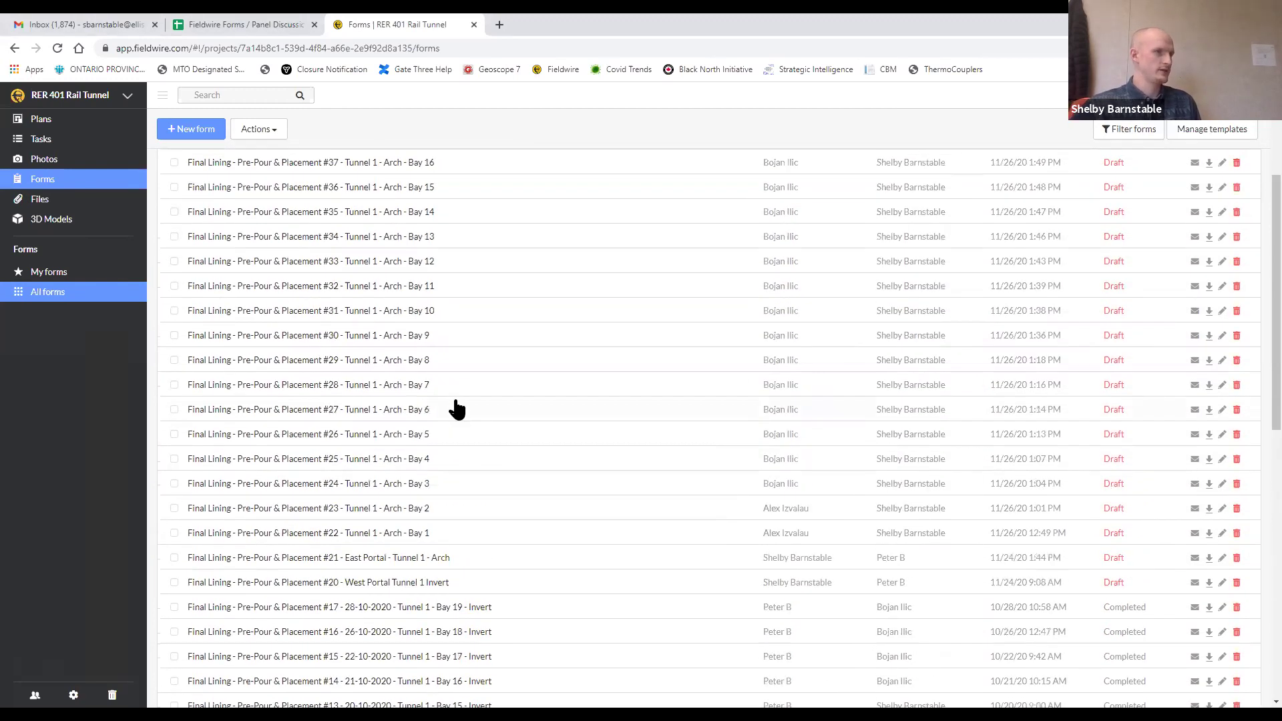
{"action": "scroll", "coordinate": [456, 409], "scroll_direction": "up", "scroll_amount": 2}
{"action": "left_click", "coordinate": [445, 373]}
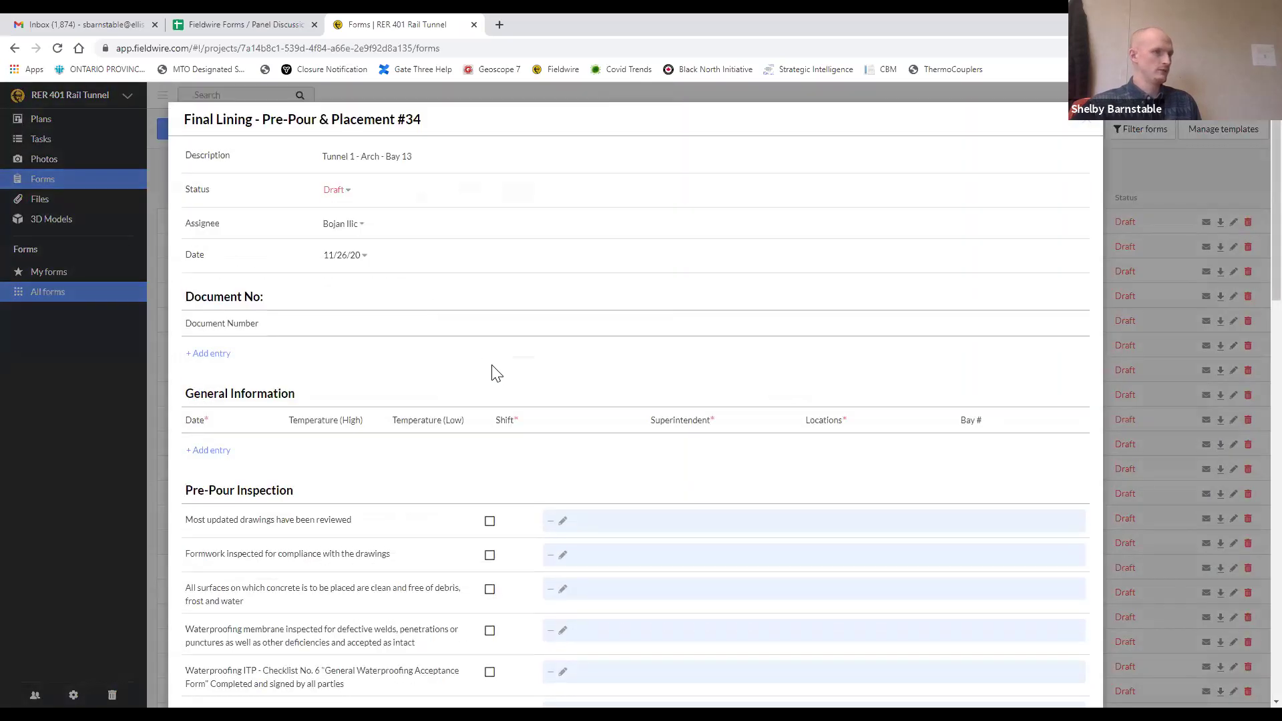
- Review form #34's general information, Pre-Pour Inspection and Concrete Placement checklists, and leave the form
{"action": "scroll", "coordinate": [494, 373], "scroll_direction": "down", "scroll_amount": 1}
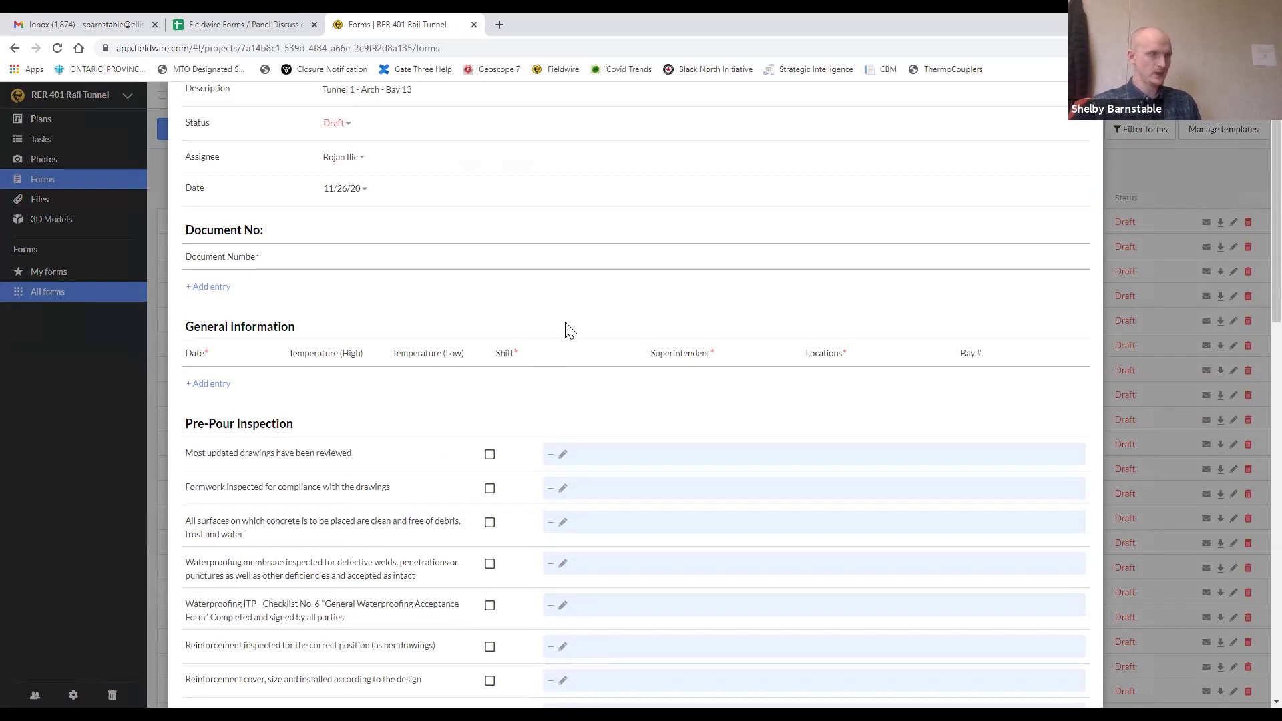
{"action": "scroll", "coordinate": [565, 327], "scroll_direction": "up", "scroll_amount": 1}
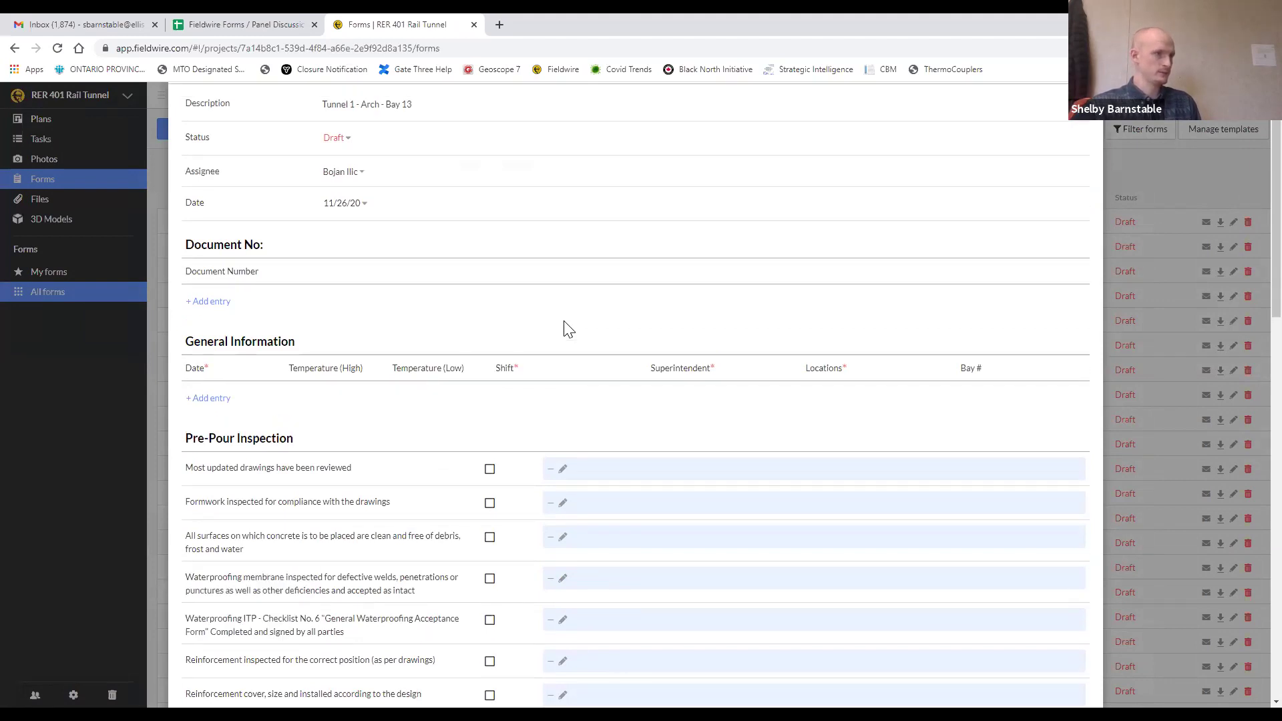
{"action": "scroll", "coordinate": [563, 327], "scroll_direction": "down", "scroll_amount": 4}
{"action": "scroll", "coordinate": [562, 326], "scroll_direction": "down", "scroll_amount": 2}
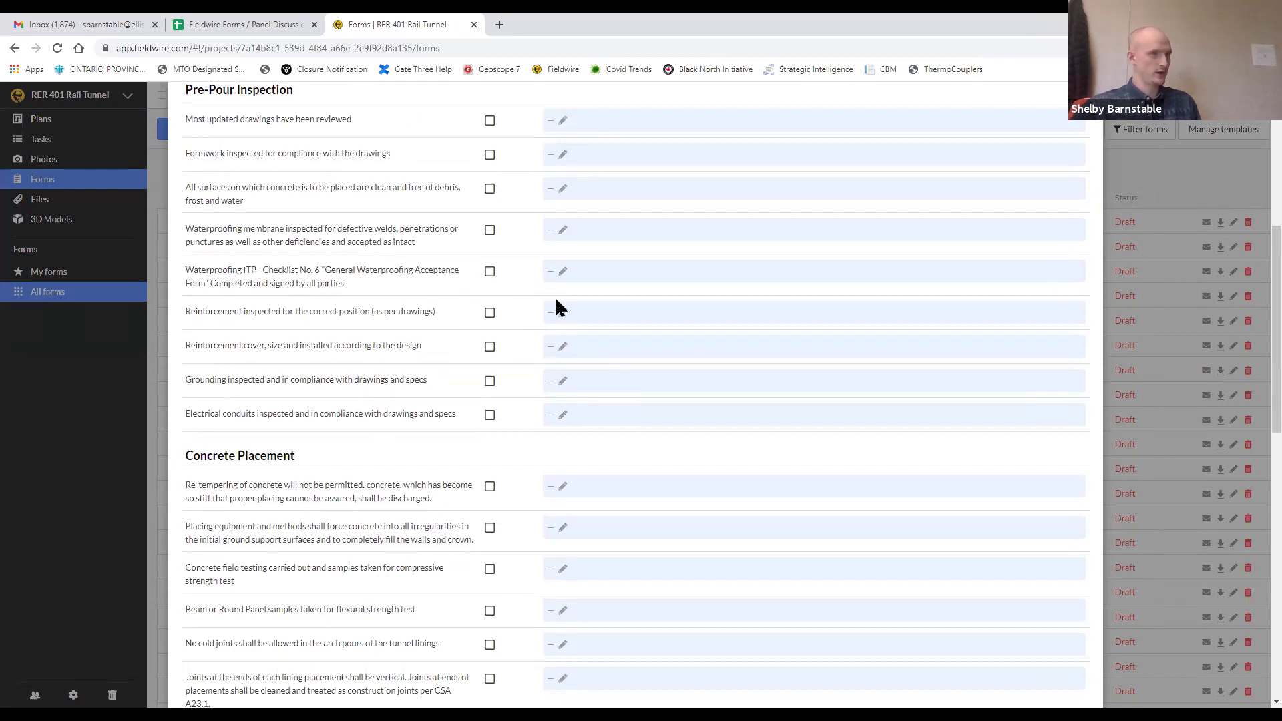
{"action": "scroll", "coordinate": [535, 394], "scroll_direction": "down", "scroll_amount": 6}
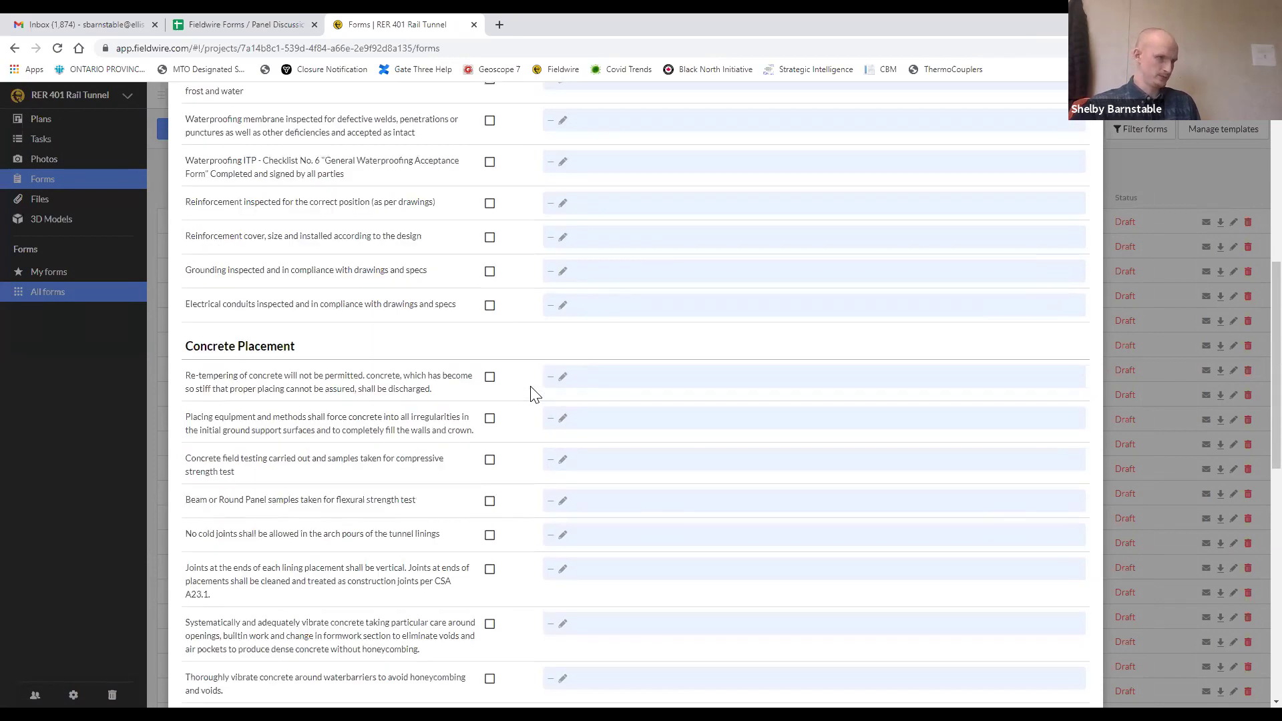
{"action": "left_click", "coordinate": [1137, 175]}
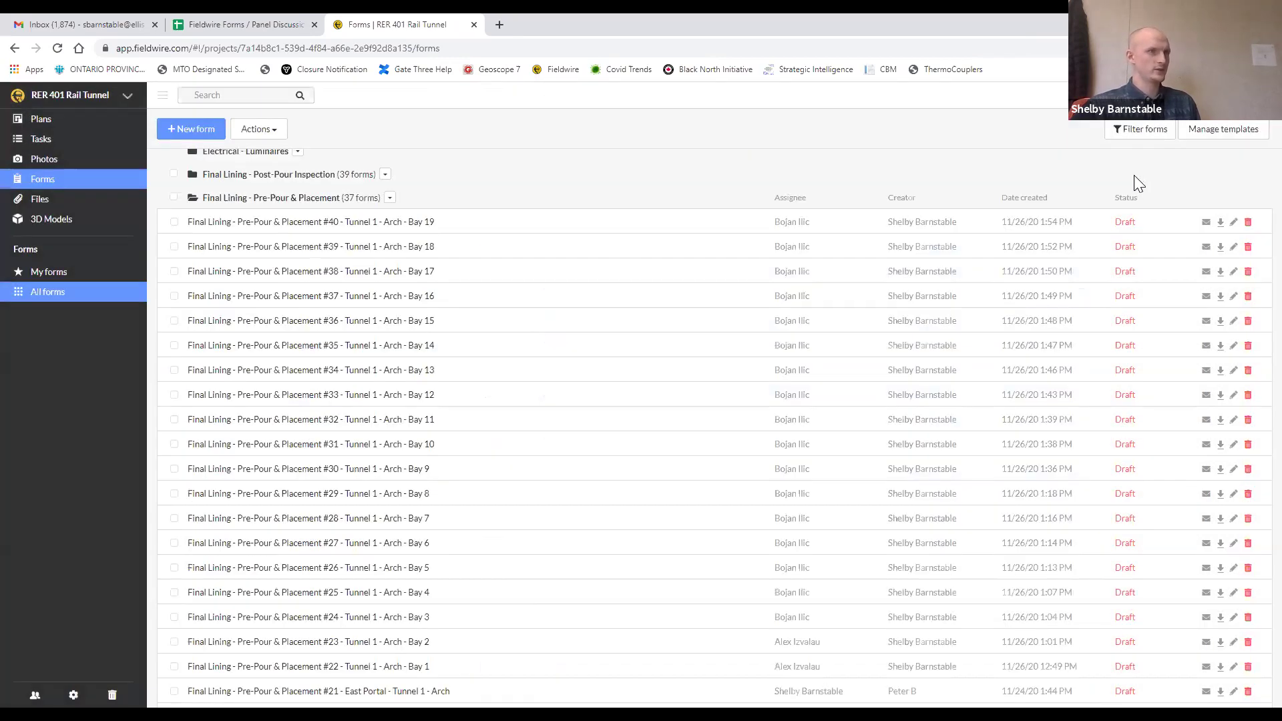
- Open the completed Final Lining - Pre-Pour & Placement #9 form for Tunnel 1 - Bay 12 - Invert
{"action": "scroll", "coordinate": [661, 552], "scroll_direction": "down", "scroll_amount": 5}
{"action": "scroll", "coordinate": [658, 548], "scroll_direction": "down", "scroll_amount": 5}
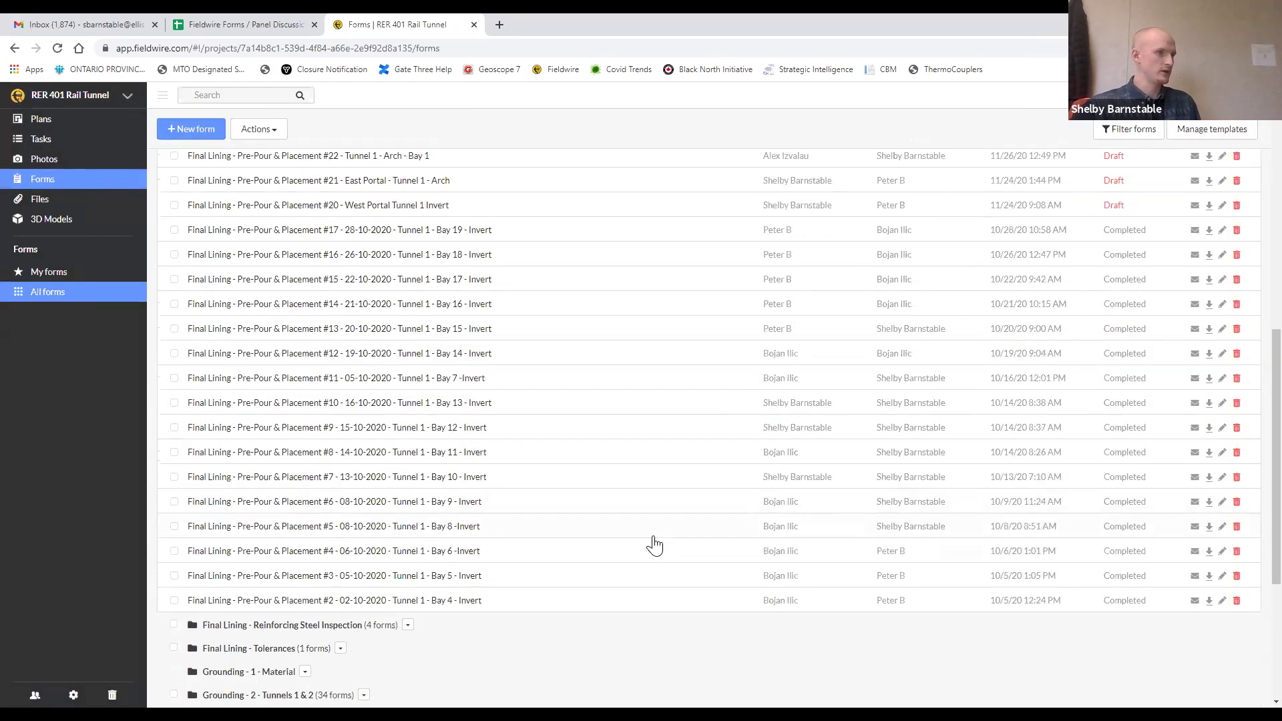
{"action": "left_click", "coordinate": [470, 337]}
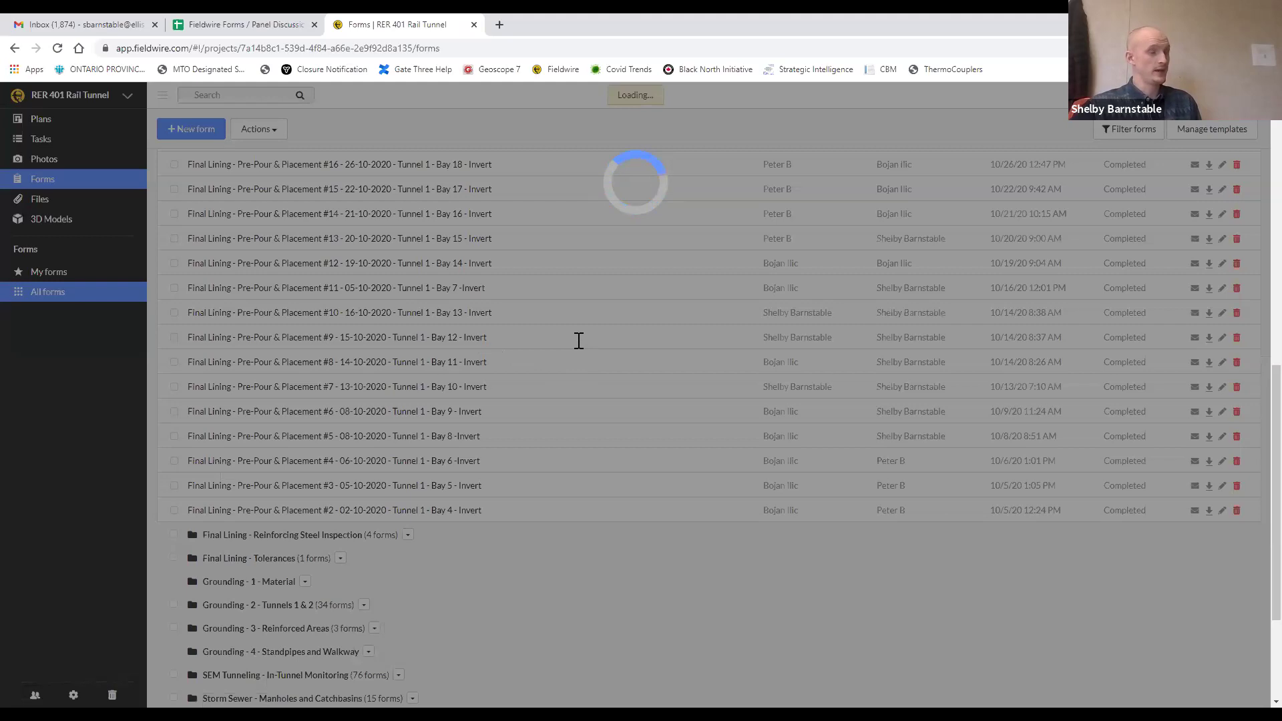
- Review form #9's general information, Pre-Pour Inspection and Concrete Placement checklists, photos and sign-offs, and leave the form
{"action": "scroll", "coordinate": [578, 348], "scroll_direction": "down", "scroll_amount": 2}
{"action": "scroll", "coordinate": [580, 348], "scroll_direction": "down", "scroll_amount": 1}
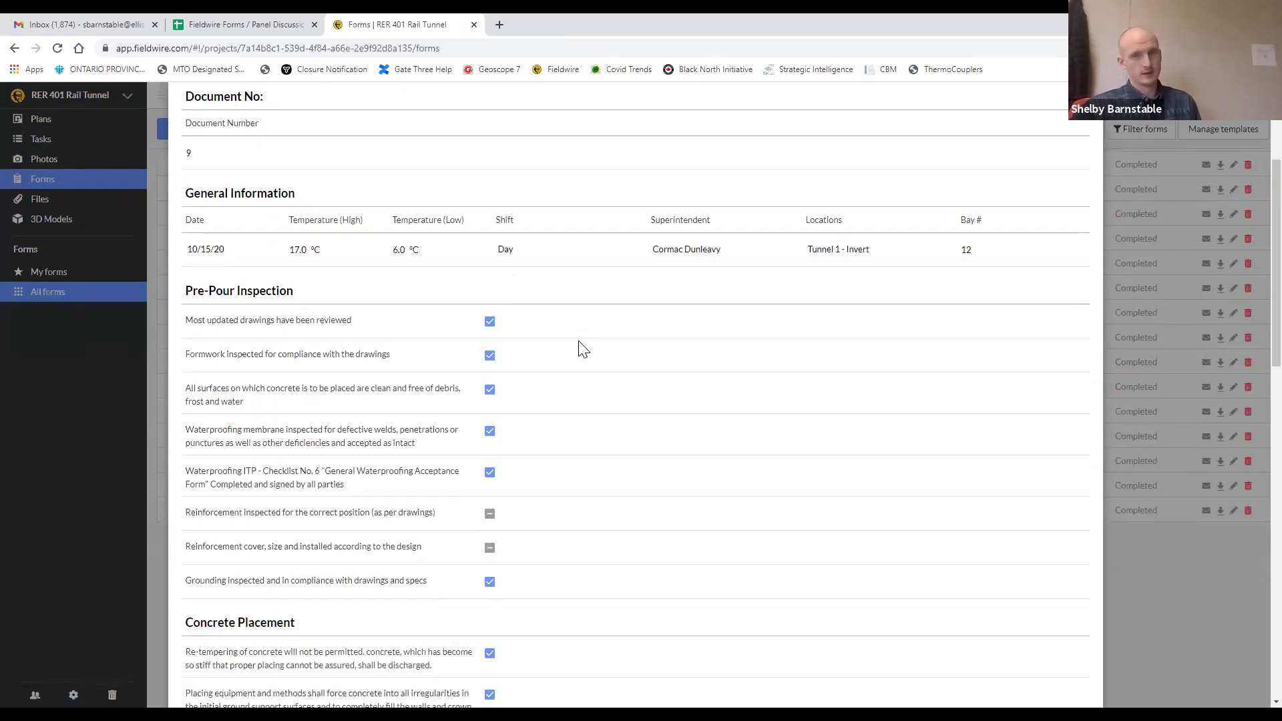
{"action": "scroll", "coordinate": [593, 385], "scroll_direction": "down", "scroll_amount": 2}
{"action": "scroll", "coordinate": [593, 384], "scroll_direction": "down", "scroll_amount": 8}
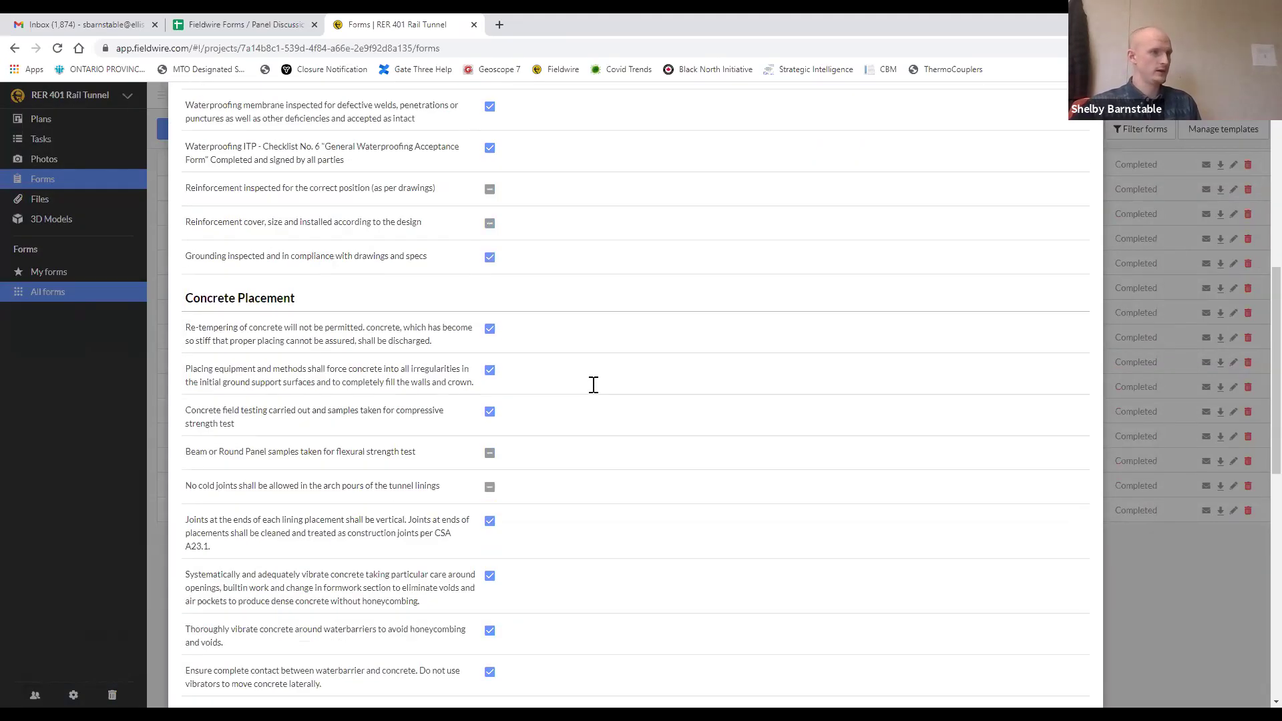
{"action": "scroll", "coordinate": [597, 393], "scroll_direction": "down", "scroll_amount": 4}
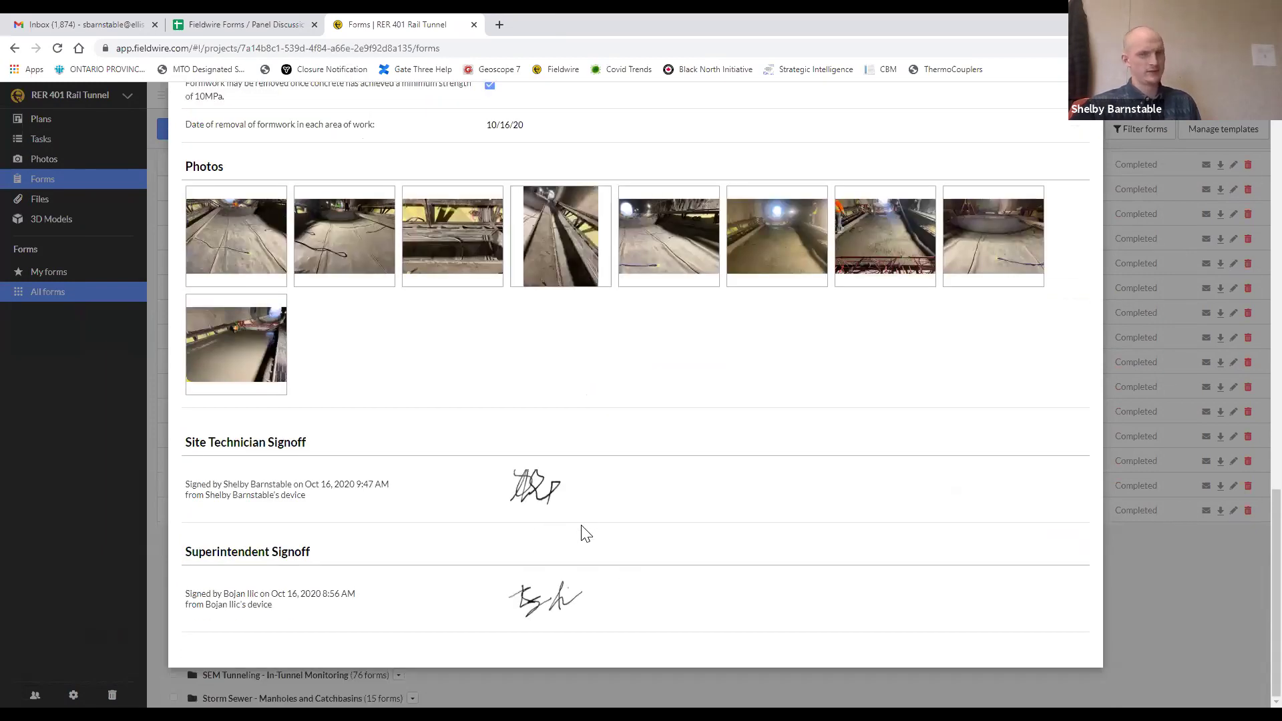
{"action": "scroll", "coordinate": [586, 535], "scroll_direction": "up", "scroll_amount": 1}
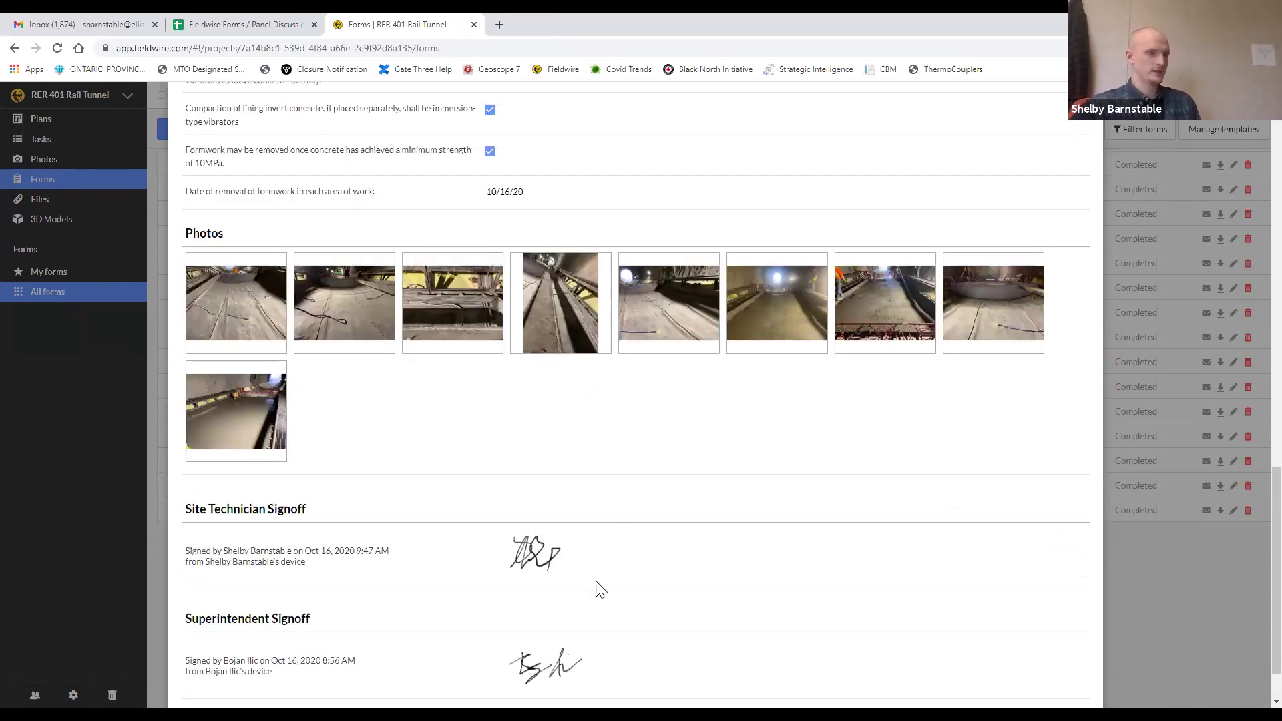
{"action": "scroll", "coordinate": [581, 572], "scroll_direction": "down", "scroll_amount": 1}
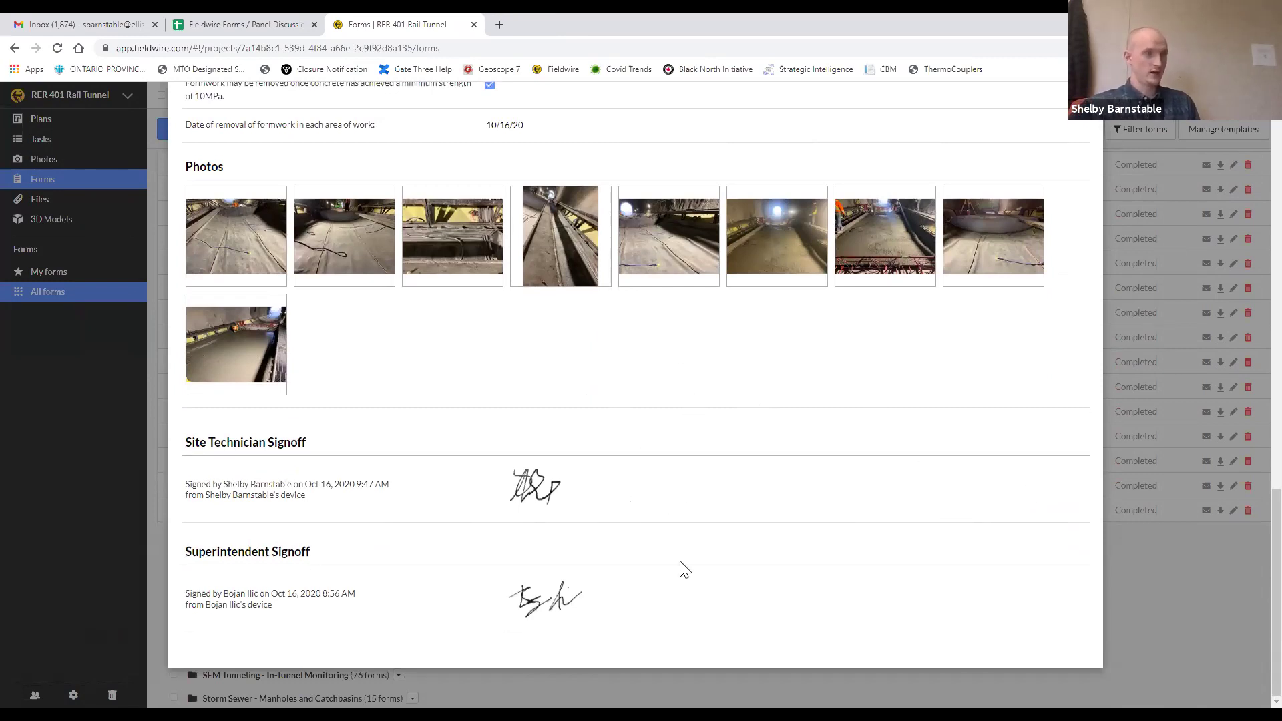
{"action": "left_click", "coordinate": [1143, 213]}
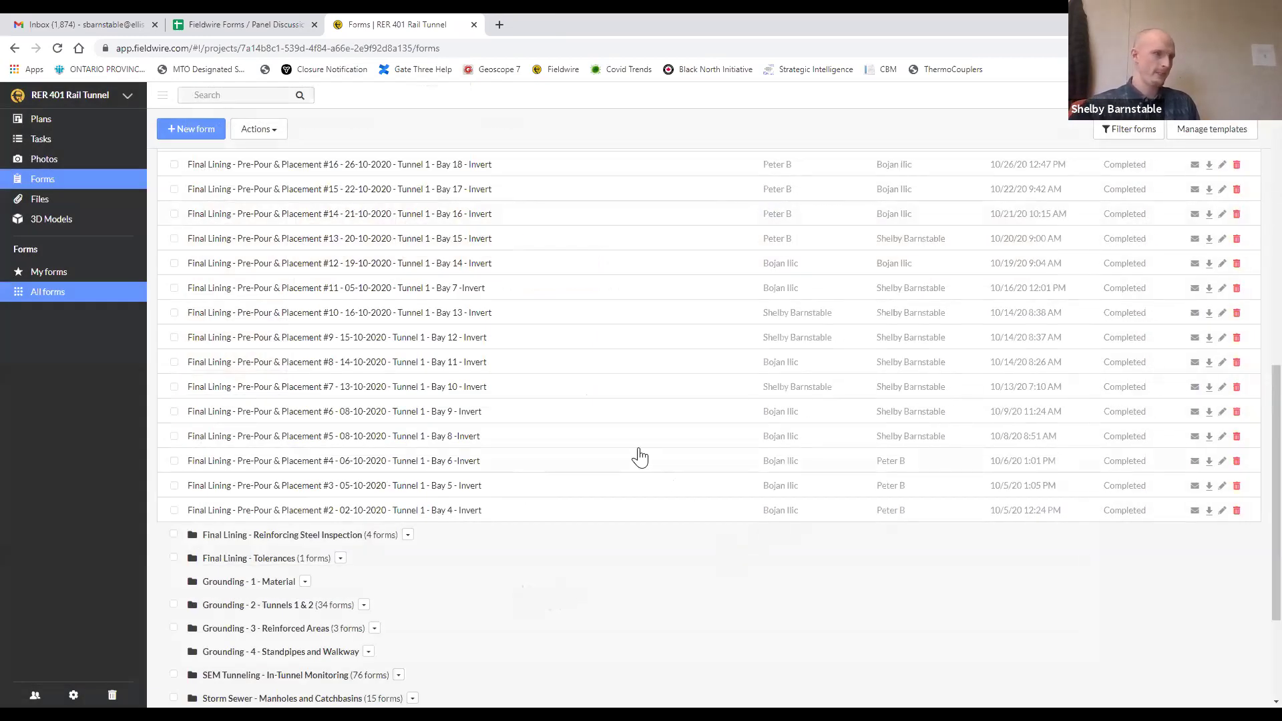
- Expand the Storm Sewer - Manholes and Catchbasins folder to show its draft forms
{"action": "scroll", "coordinate": [640, 457], "scroll_direction": "down", "scroll_amount": 1}
{"action": "scroll", "coordinate": [639, 457], "scroll_direction": "down", "scroll_amount": 3}
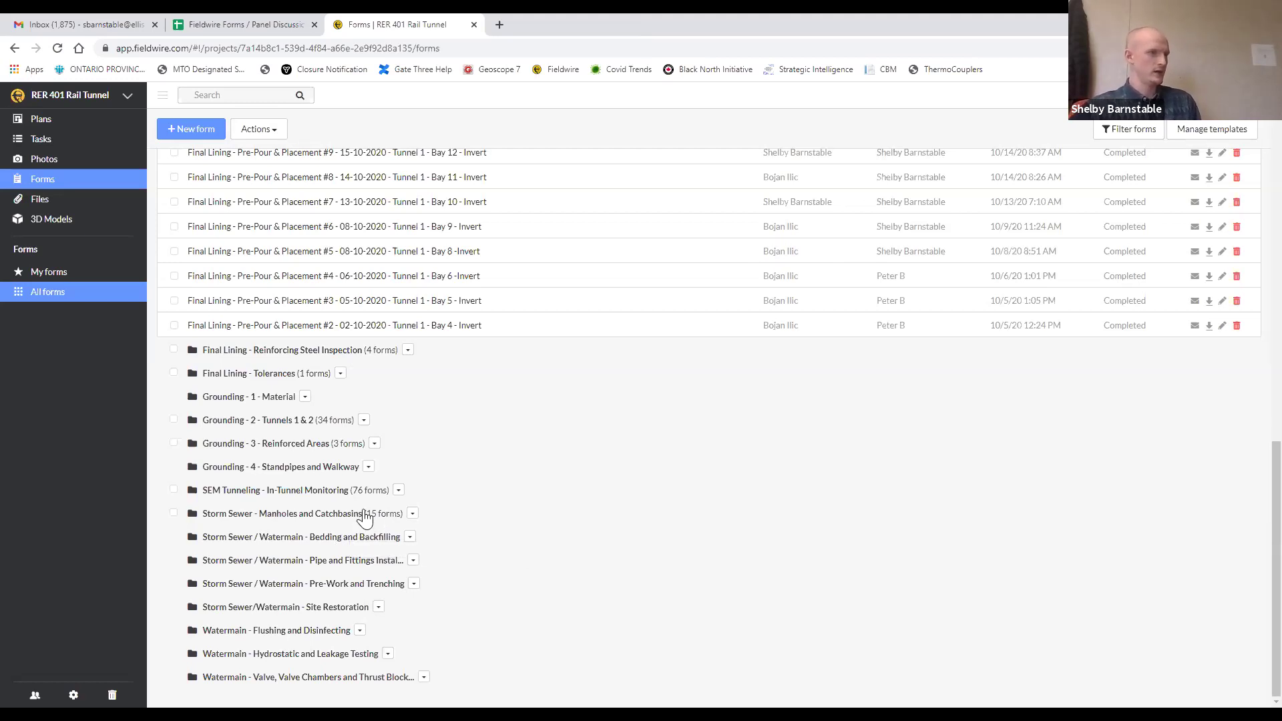
{"action": "left_click", "coordinate": [270, 538]}
{"action": "left_click", "coordinate": [413, 453]}
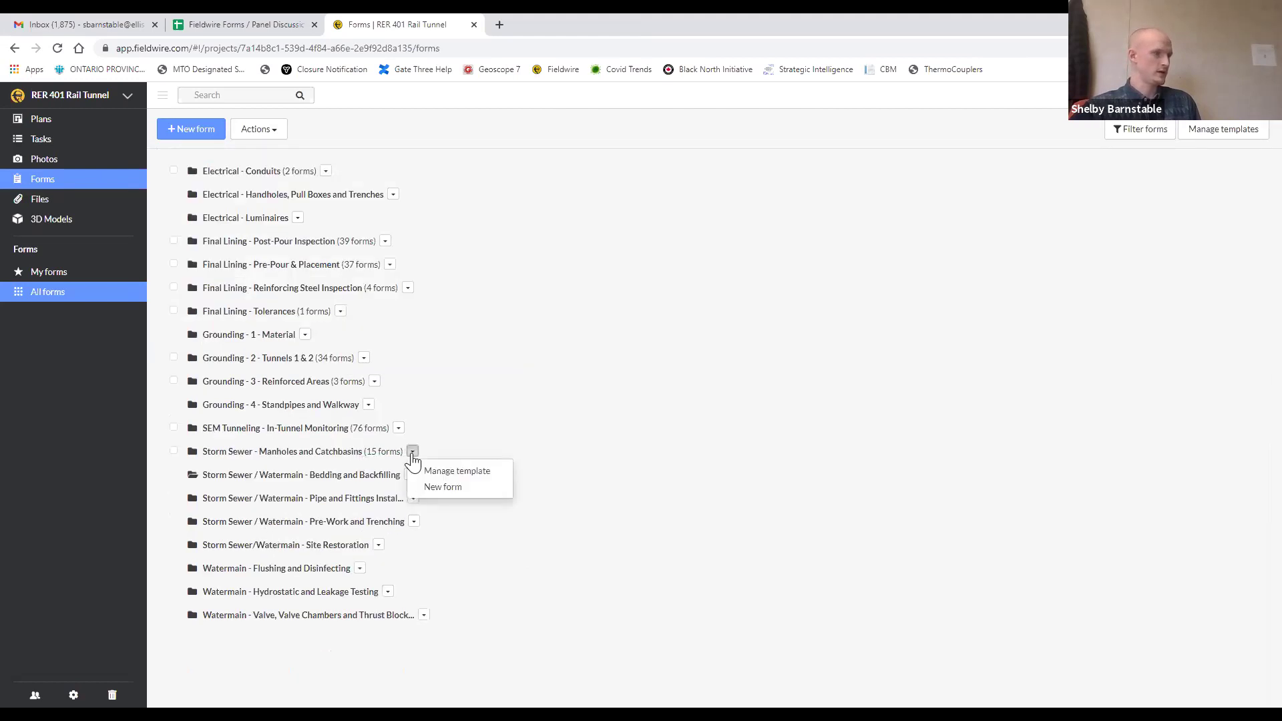
{"action": "left_click", "coordinate": [355, 459]}
{"action": "scroll", "coordinate": [387, 597], "scroll_direction": "down", "scroll_amount": 2}
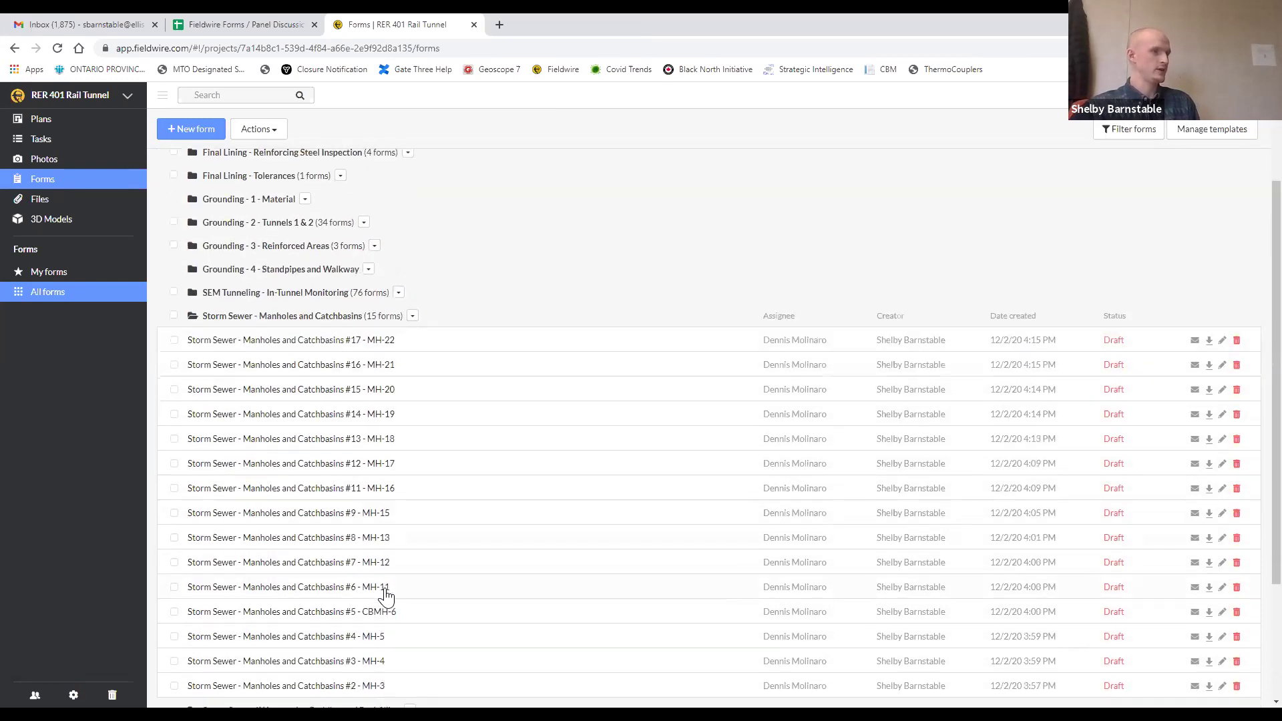
{"action": "scroll", "coordinate": [387, 596], "scroll_direction": "down", "scroll_amount": 1}
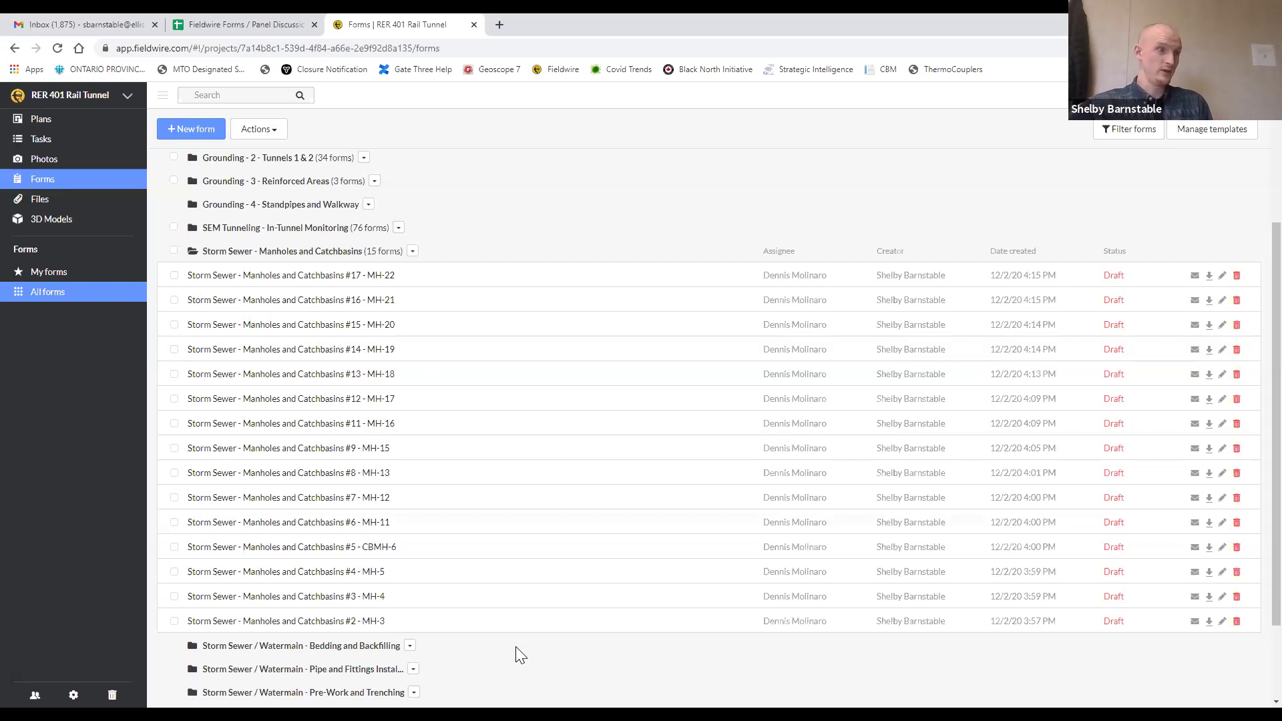
- Open the Storm Sewer - Manholes and Catchbasins #3 form for MH-4, review its inspection items, and leave the form
{"action": "left_click", "coordinate": [497, 598]}
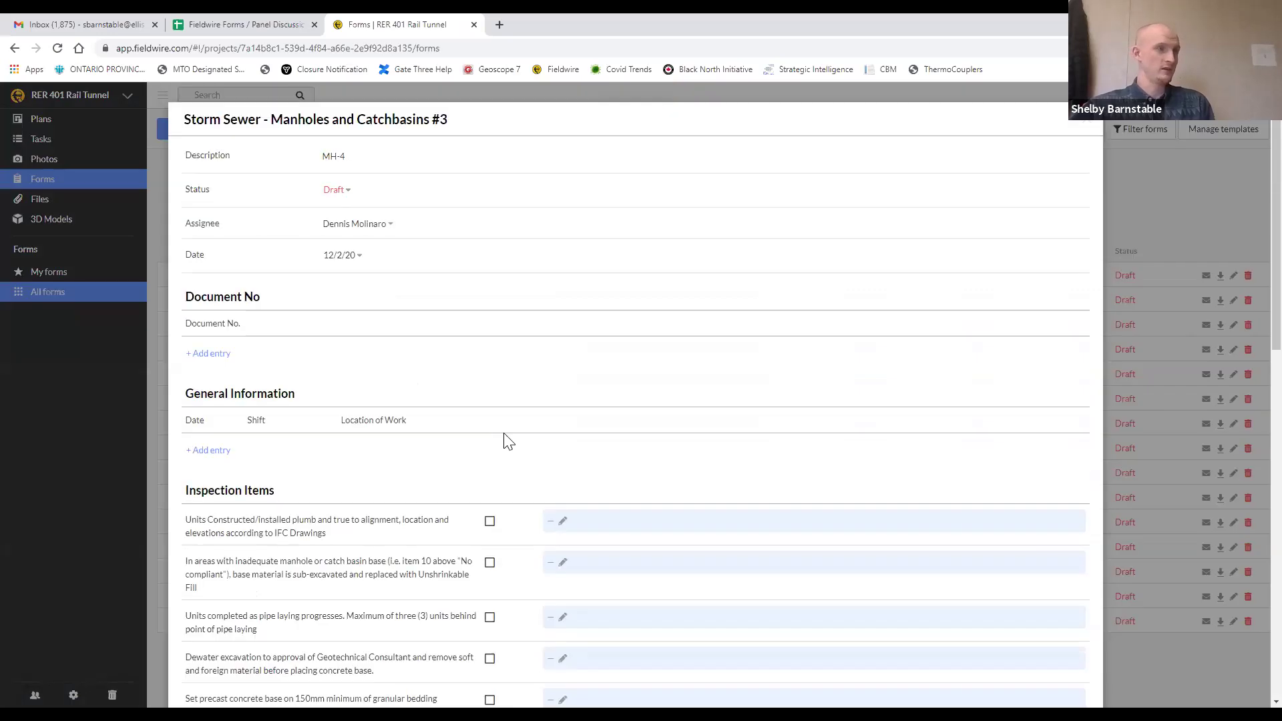
{"action": "scroll", "coordinate": [504, 439], "scroll_direction": "down", "scroll_amount": 3}
{"action": "scroll", "coordinate": [506, 438], "scroll_direction": "down", "scroll_amount": 10}
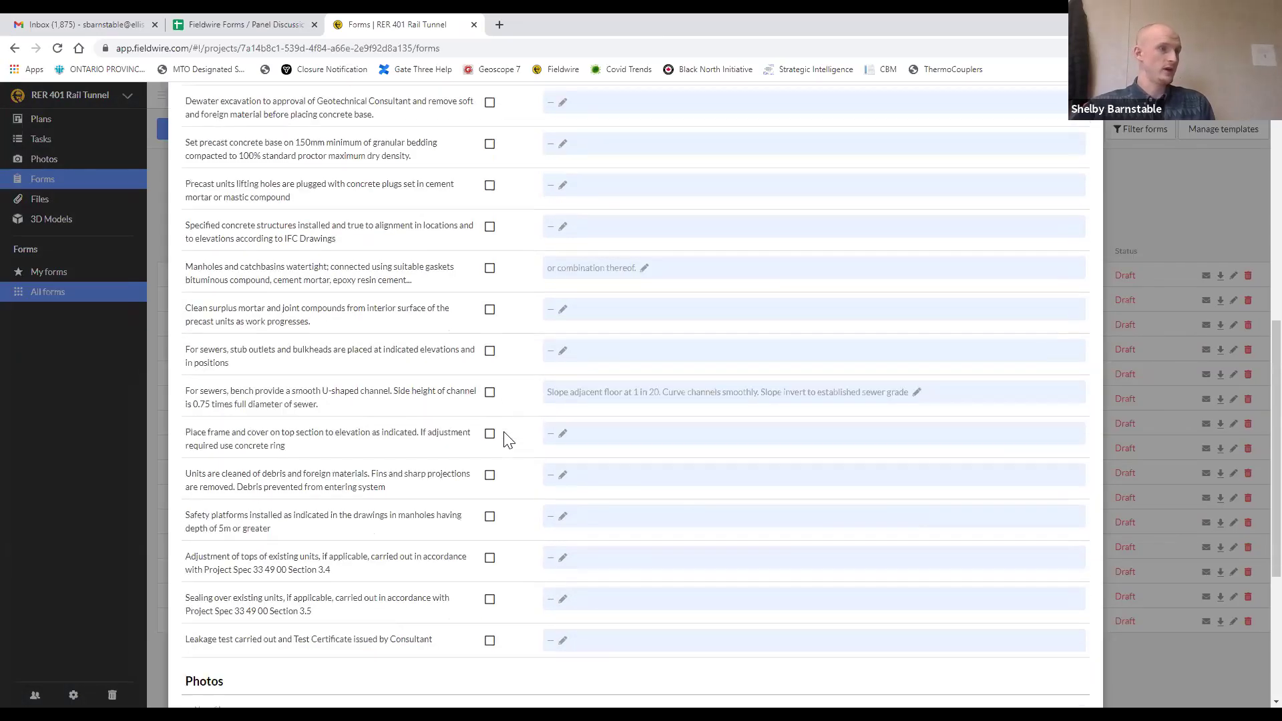
{"action": "scroll", "coordinate": [508, 438], "scroll_direction": "up", "scroll_amount": 12}
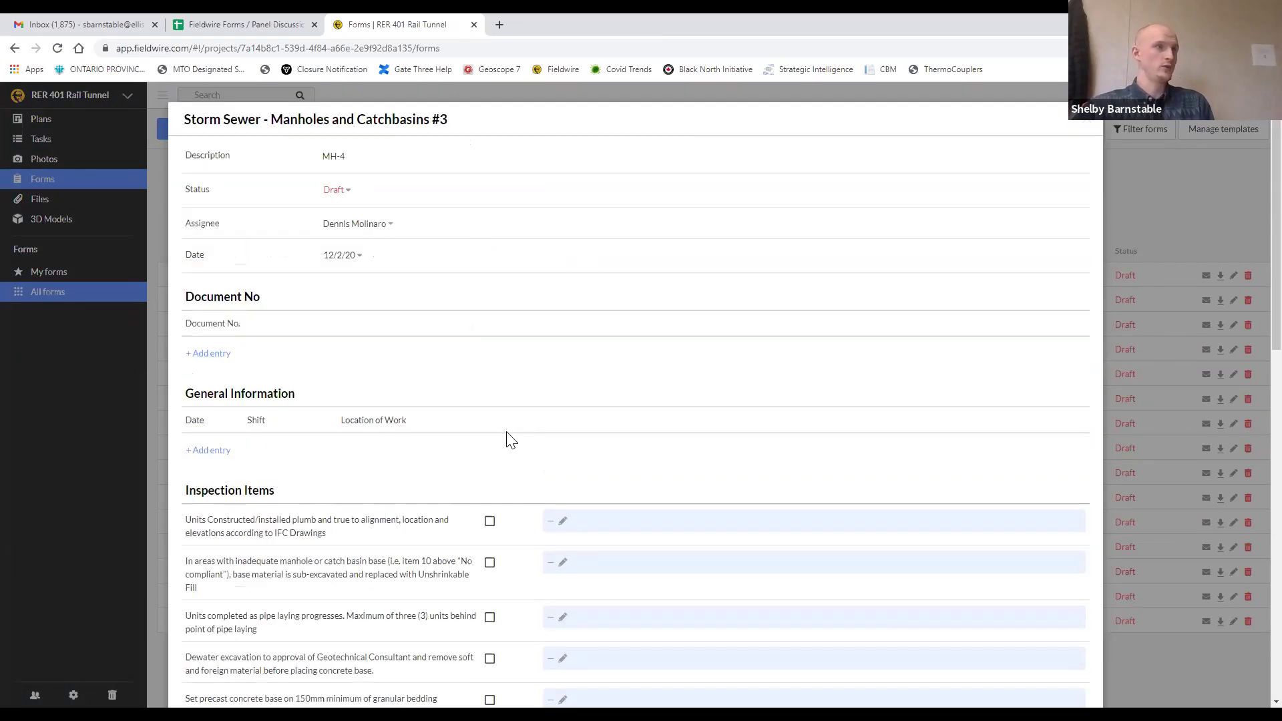
{"action": "left_click", "coordinate": [1126, 202]}
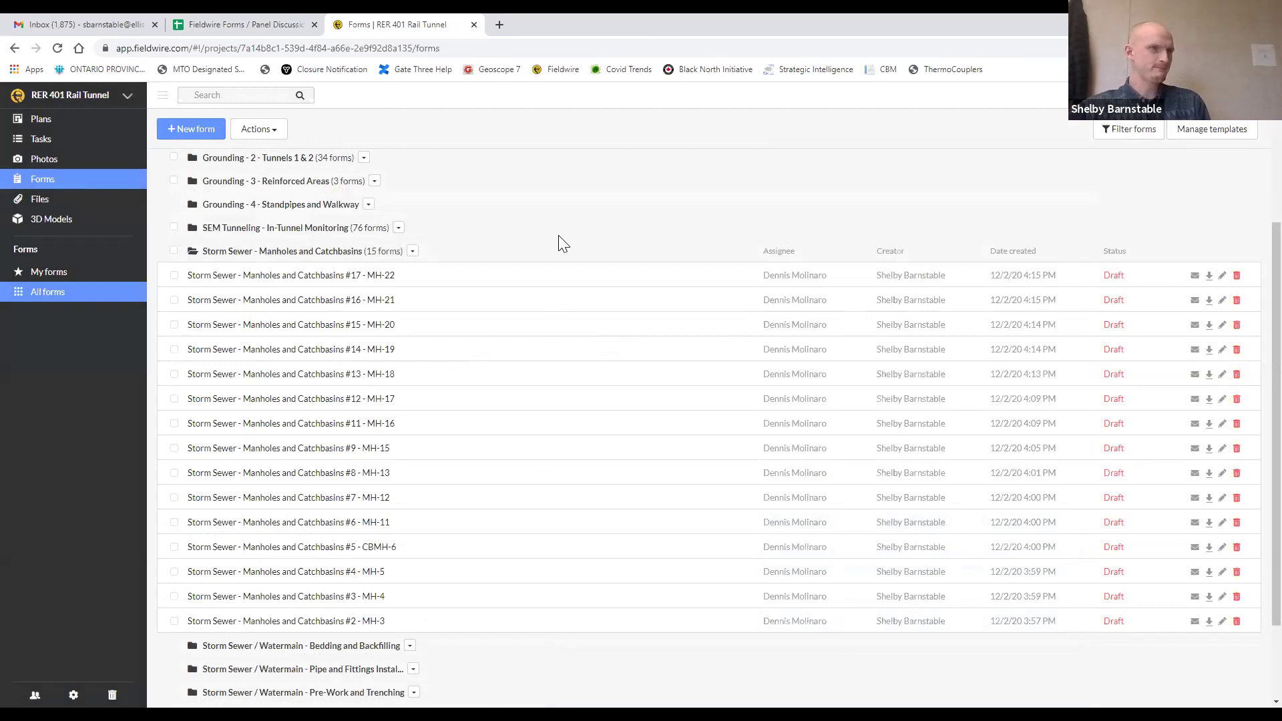
- Look over the remaining storm sewer and watermain form folders and collapse Storm Sewer - Manholes and Catchbasins
{"action": "scroll", "coordinate": [573, 239], "scroll_direction": "down", "scroll_amount": 2}
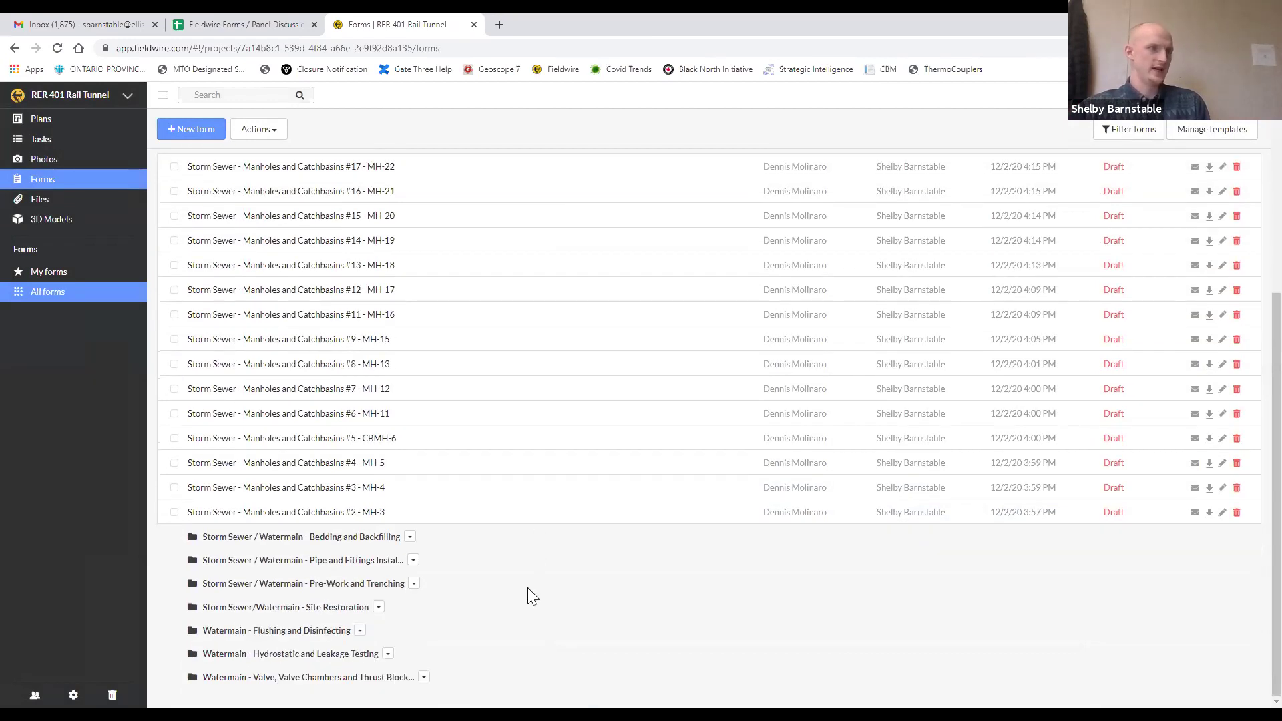
{"action": "scroll", "coordinate": [532, 593], "scroll_direction": "up", "scroll_amount": 2}
{"action": "scroll", "coordinate": [468, 434], "scroll_direction": "up", "scroll_amount": 2}
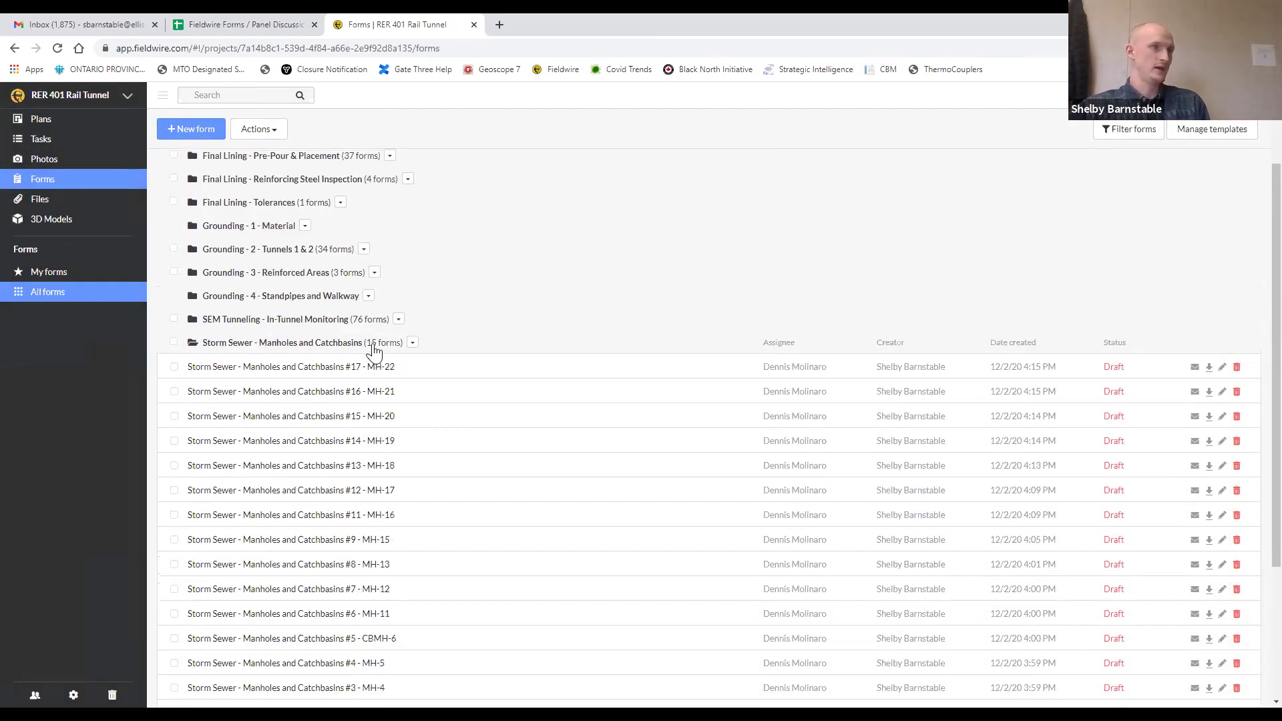
{"action": "left_click", "coordinate": [372, 339]}
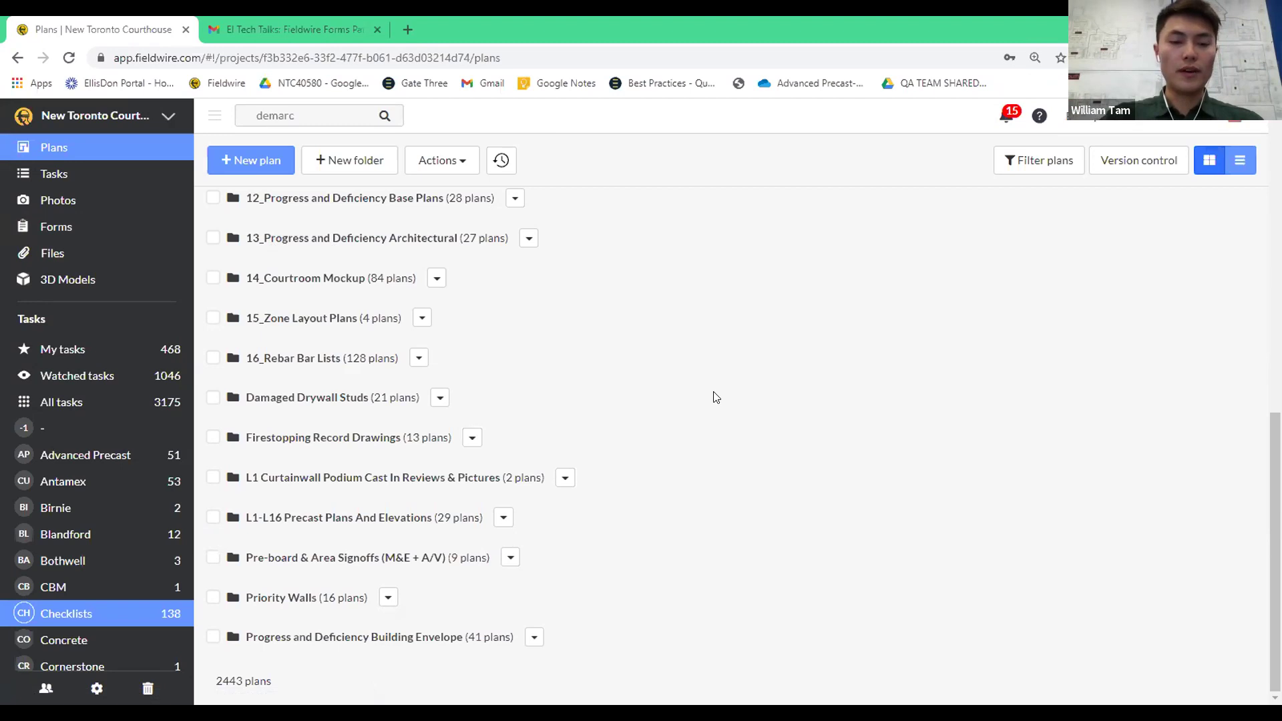
- In the New Toronto Courthouse project, open the Level 2N Priority Walls plan from Pre-board & Area Signoffs (M&E + A/V) in full screen
{"action": "left_click", "coordinate": [393, 563]}
{"action": "scroll", "coordinate": [642, 460], "scroll_direction": "down", "scroll_amount": 2}
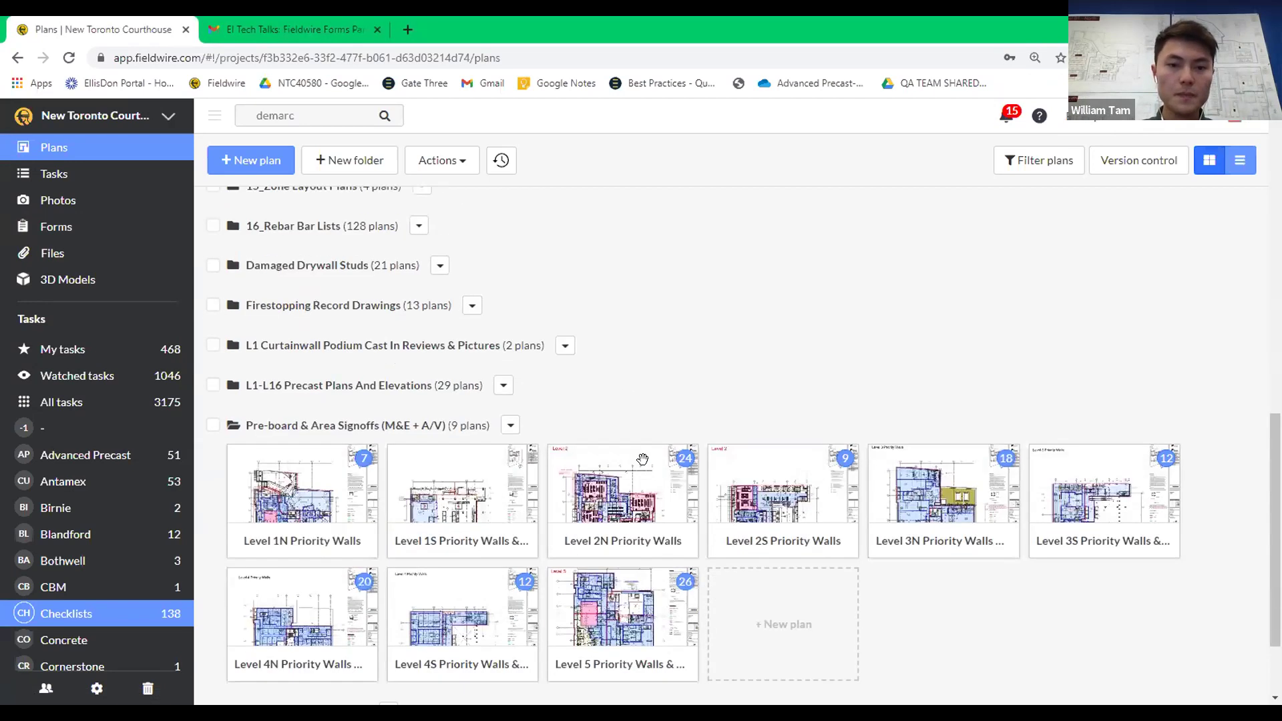
{"action": "left_click", "coordinate": [643, 459]}
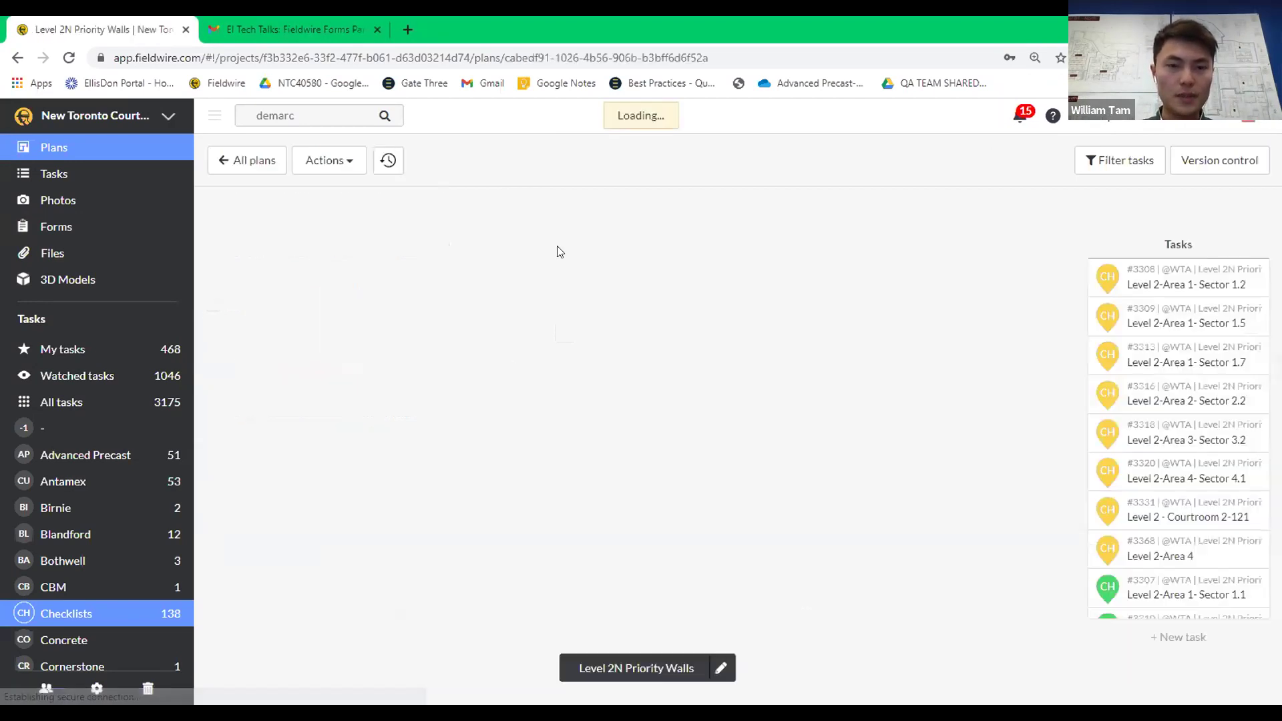
{"action": "left_click", "coordinate": [230, 223]}
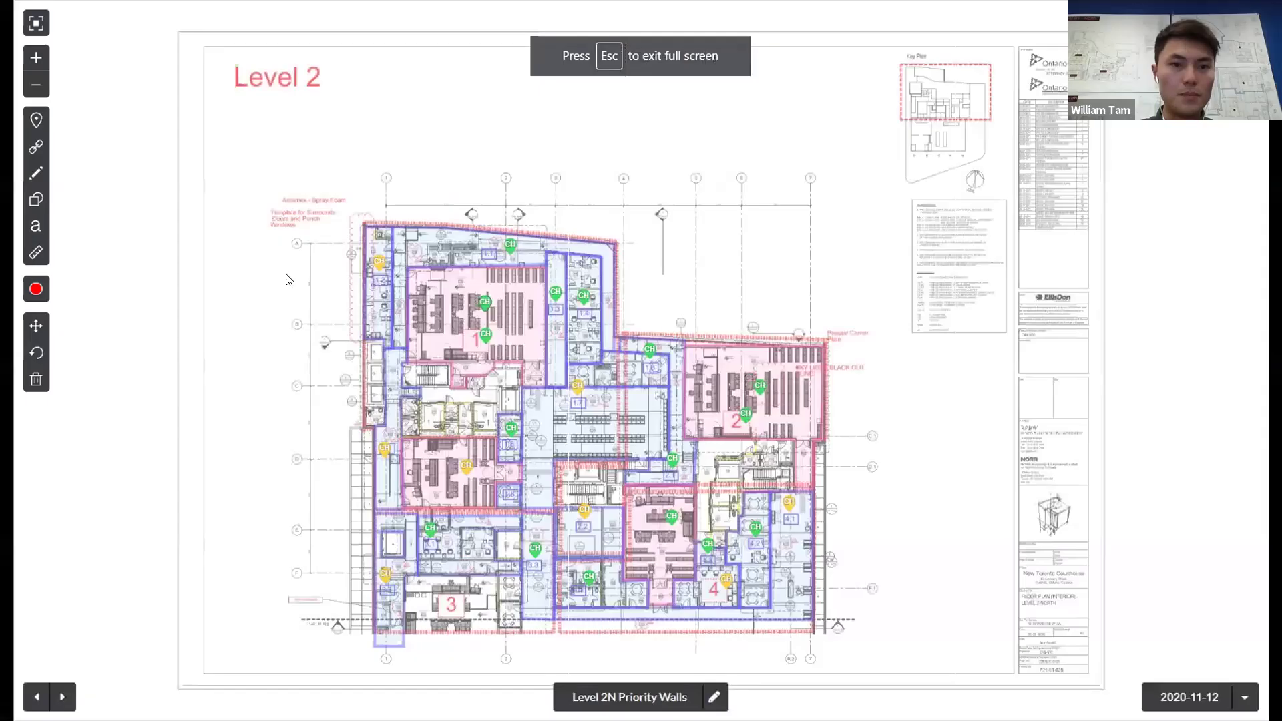
{"action": "left_click", "coordinate": [36, 58]}
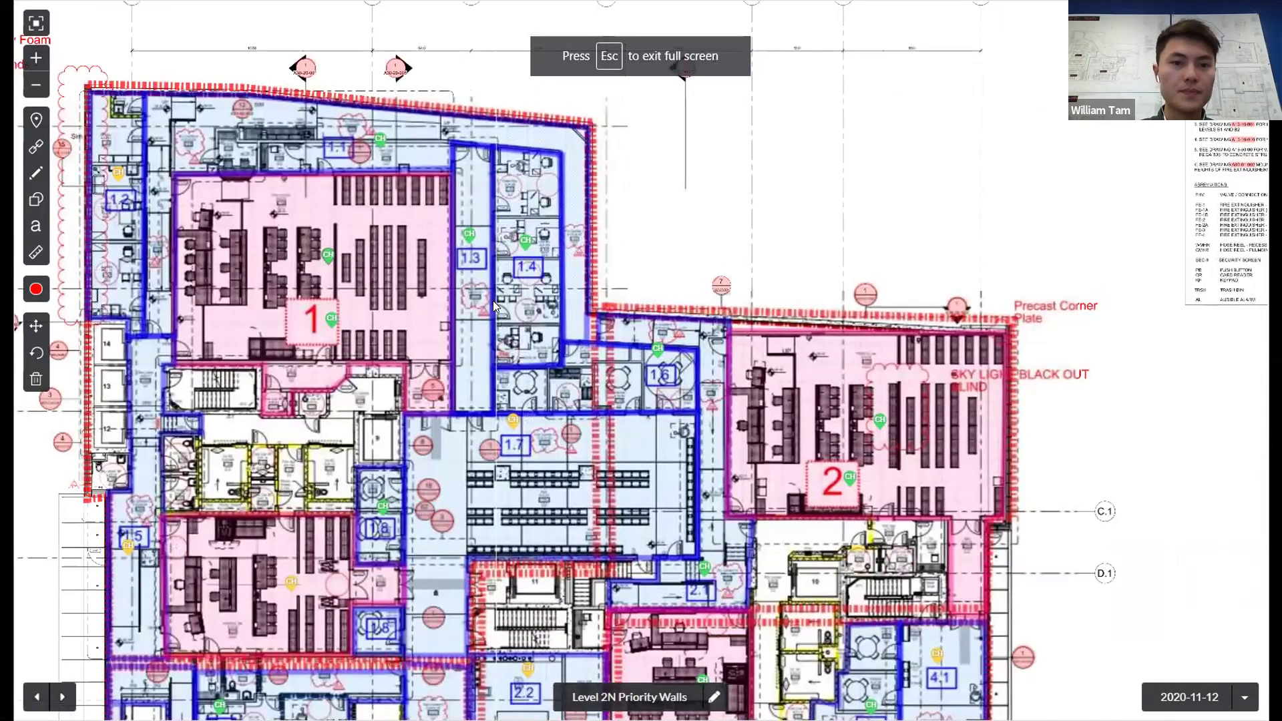
{"action": "scroll", "coordinate": [455, 254], "scroll_direction": "down", "scroll_amount": 2}
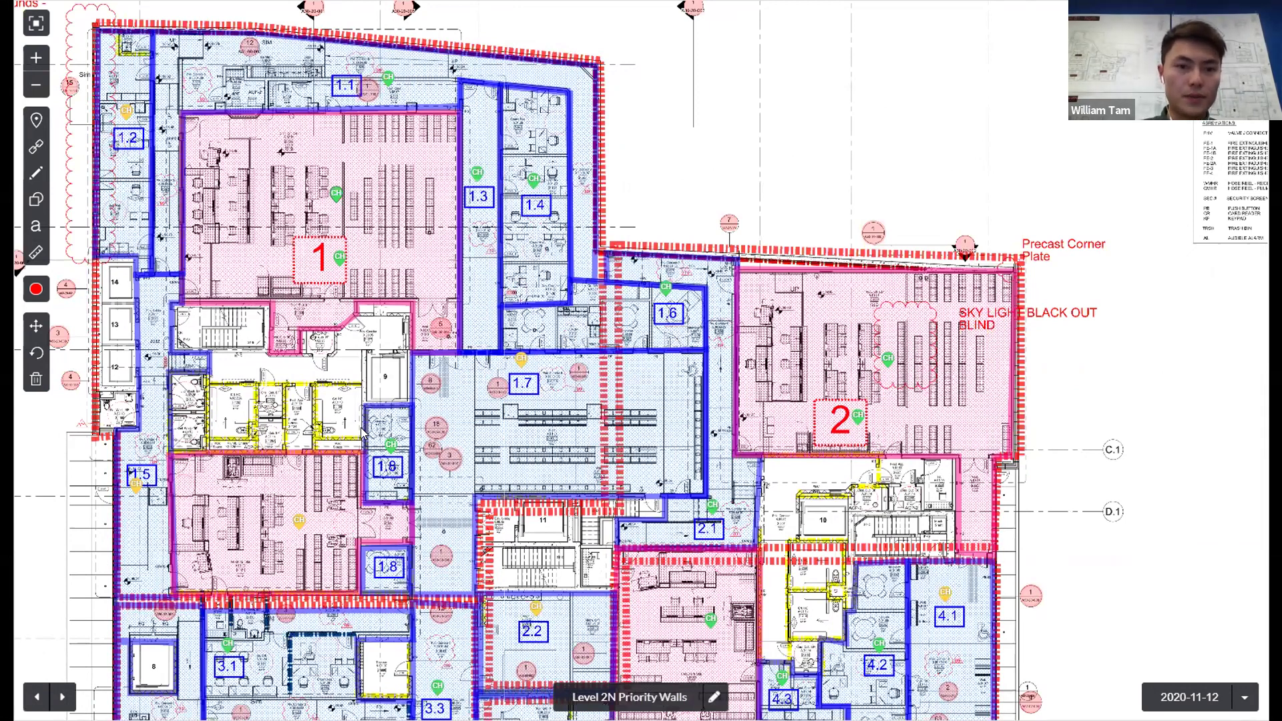
- Open the Level 2 - Courtroom 2-138 task from the plan and examine its signoff checklist and attached forms
{"action": "left_click", "coordinate": [392, 444]}
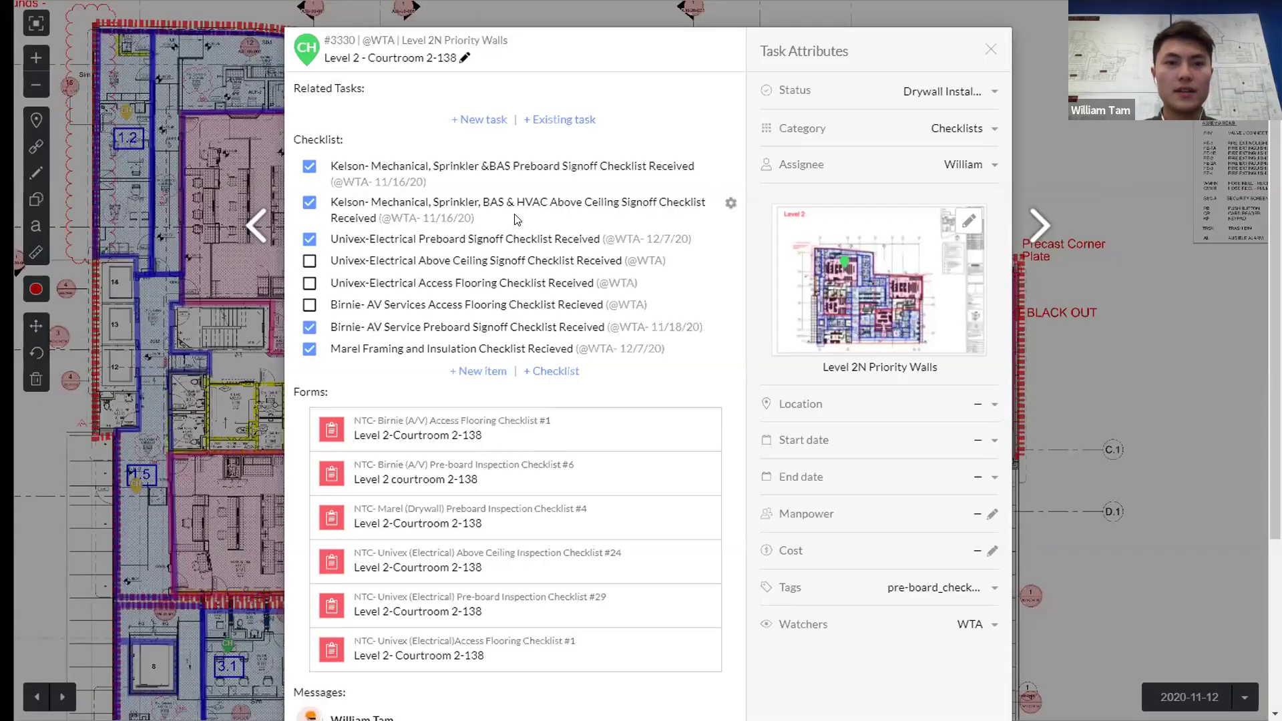
{"action": "left_click", "coordinate": [1019, 58]}
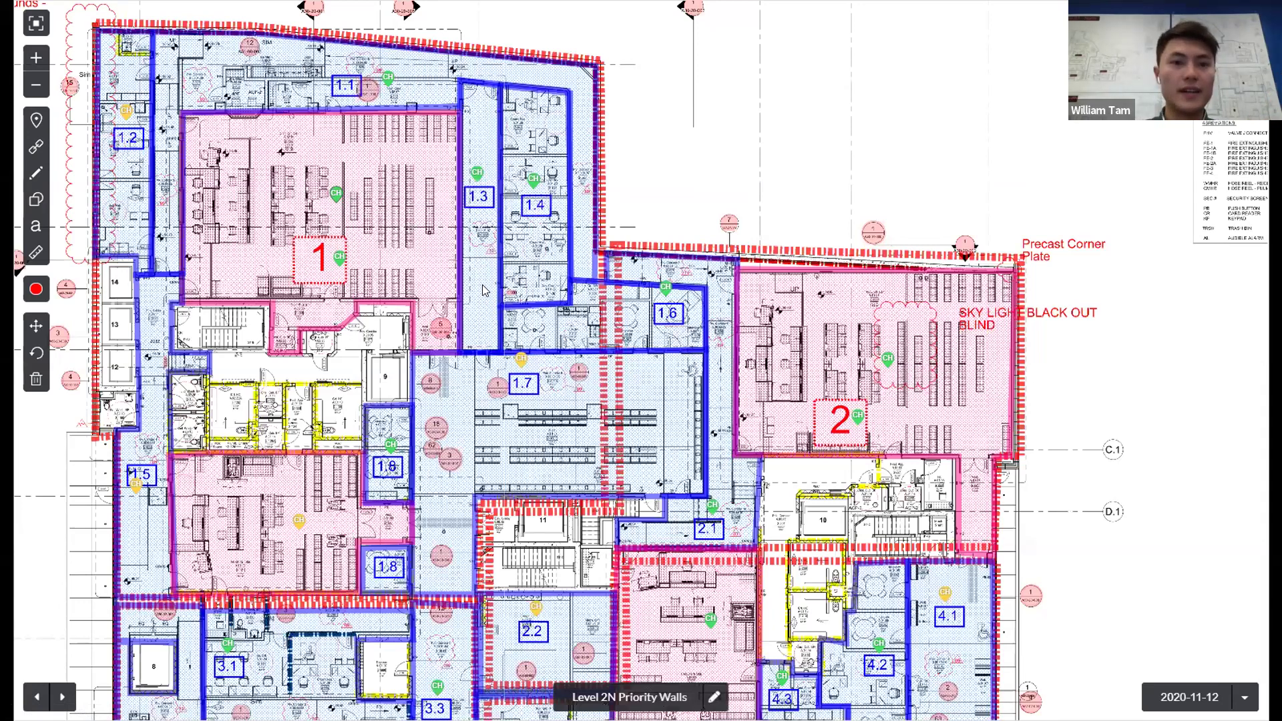
{"action": "left_click", "coordinate": [337, 206]}
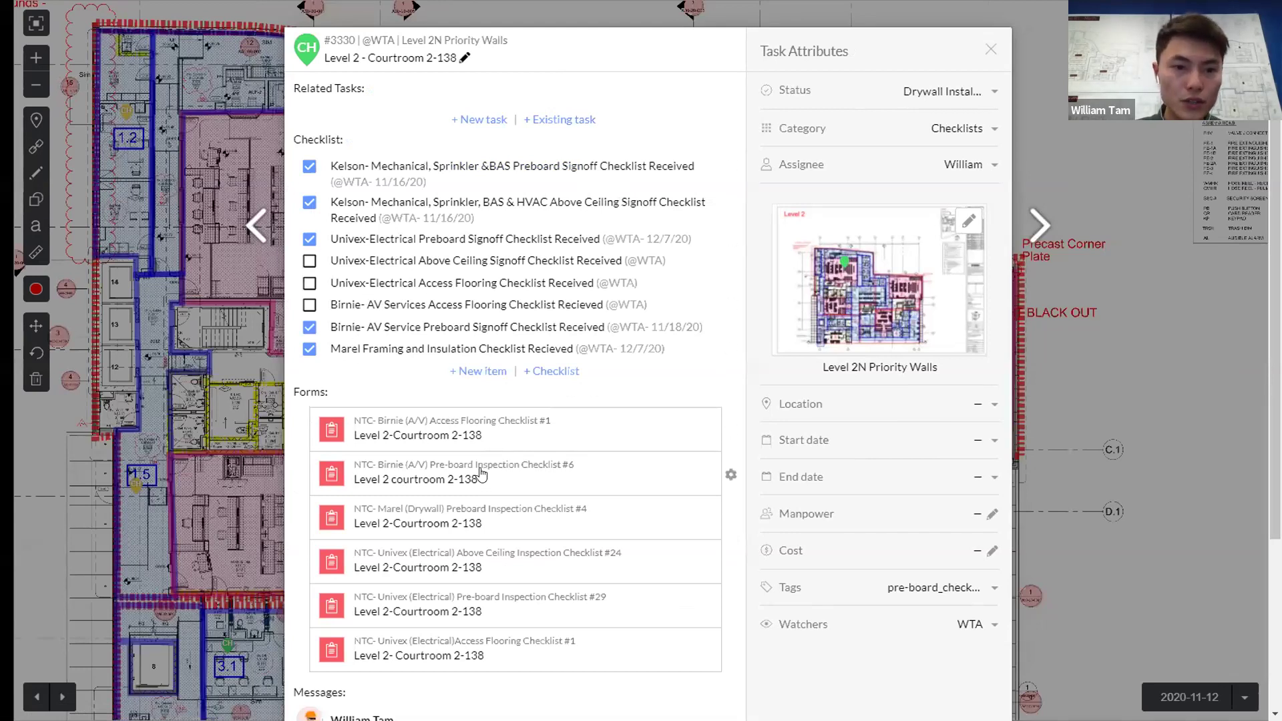
{"action": "scroll", "coordinate": [473, 563], "scroll_direction": "down", "scroll_amount": 2}
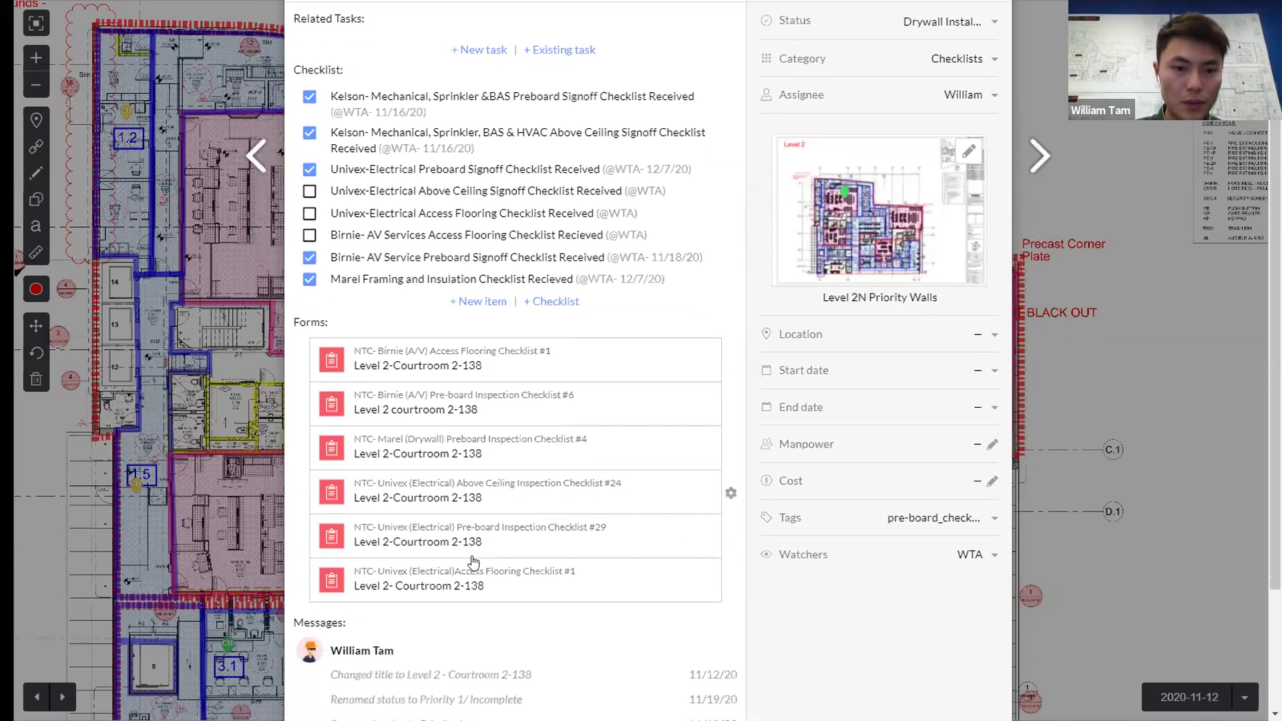
- Open the task's NTC- Univex (Electrical) Pre-board Inspection Checklist #29 and review its checkpoints, signatures, comments and panoramic site photo
{"action": "left_click", "coordinate": [550, 445]}
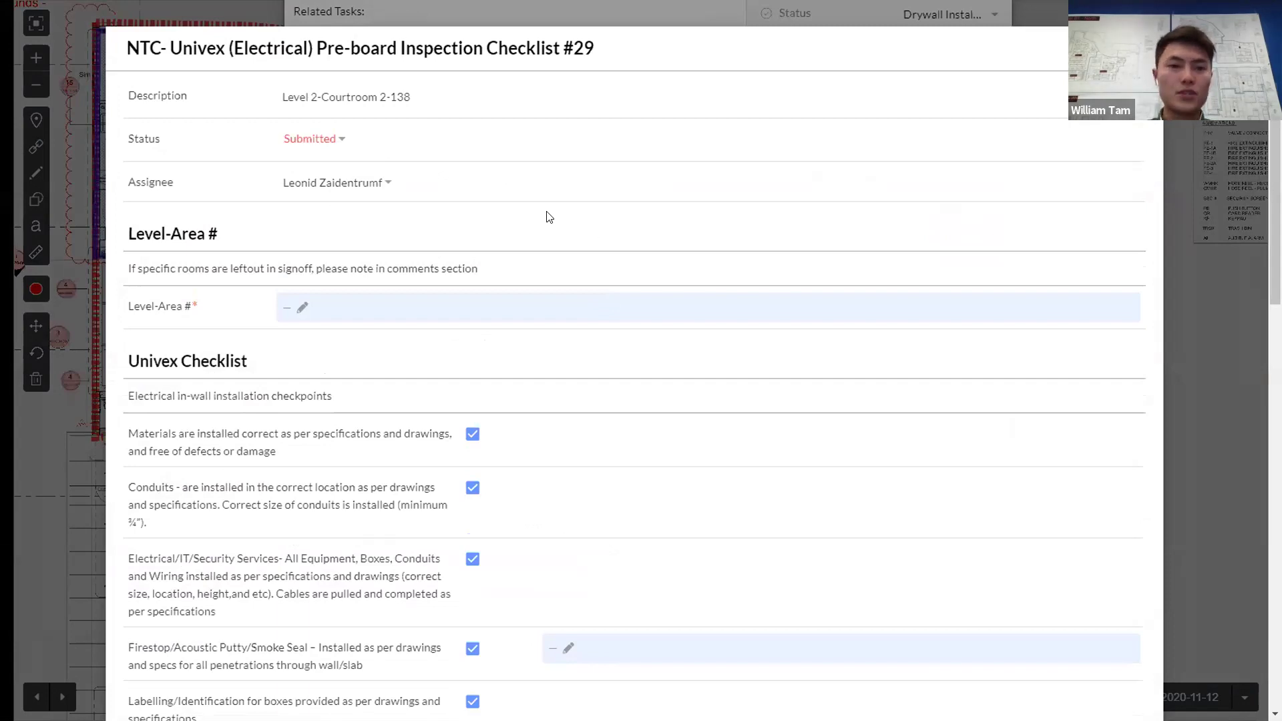
{"action": "scroll", "coordinate": [478, 299], "scroll_direction": "down", "scroll_amount": 2}
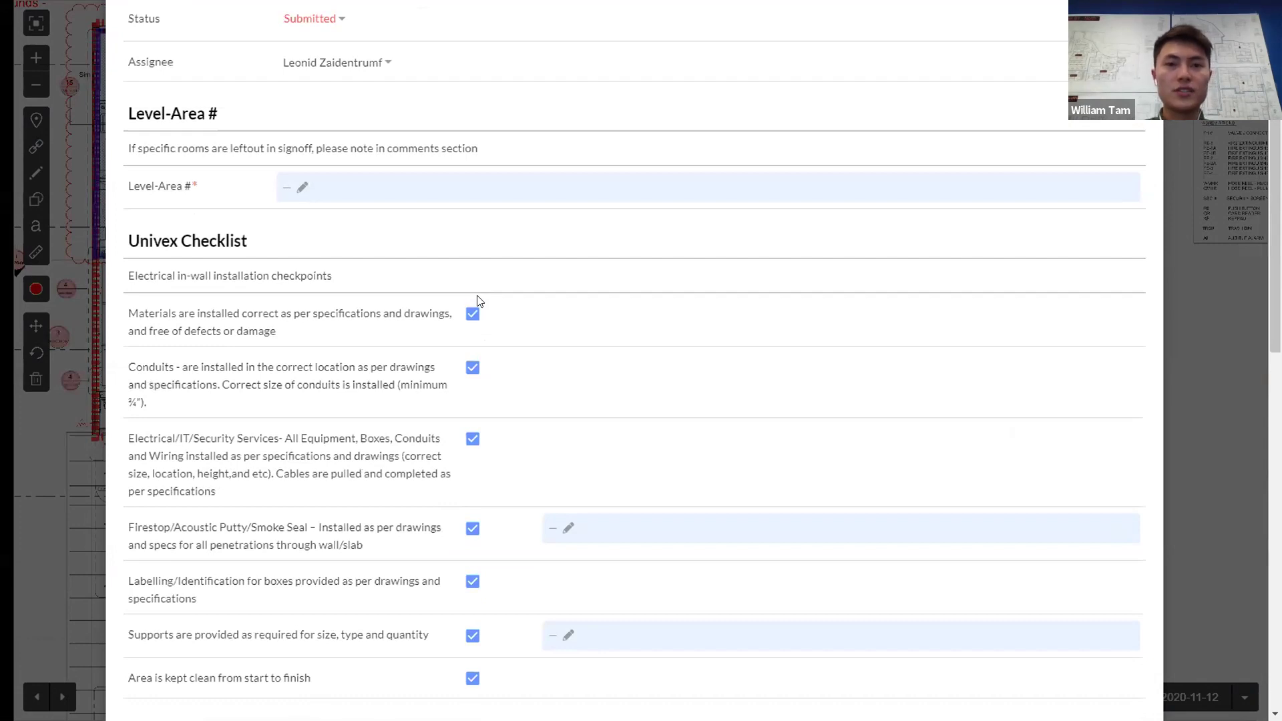
{"action": "scroll", "coordinate": [582, 313], "scroll_direction": "down", "scroll_amount": 9}
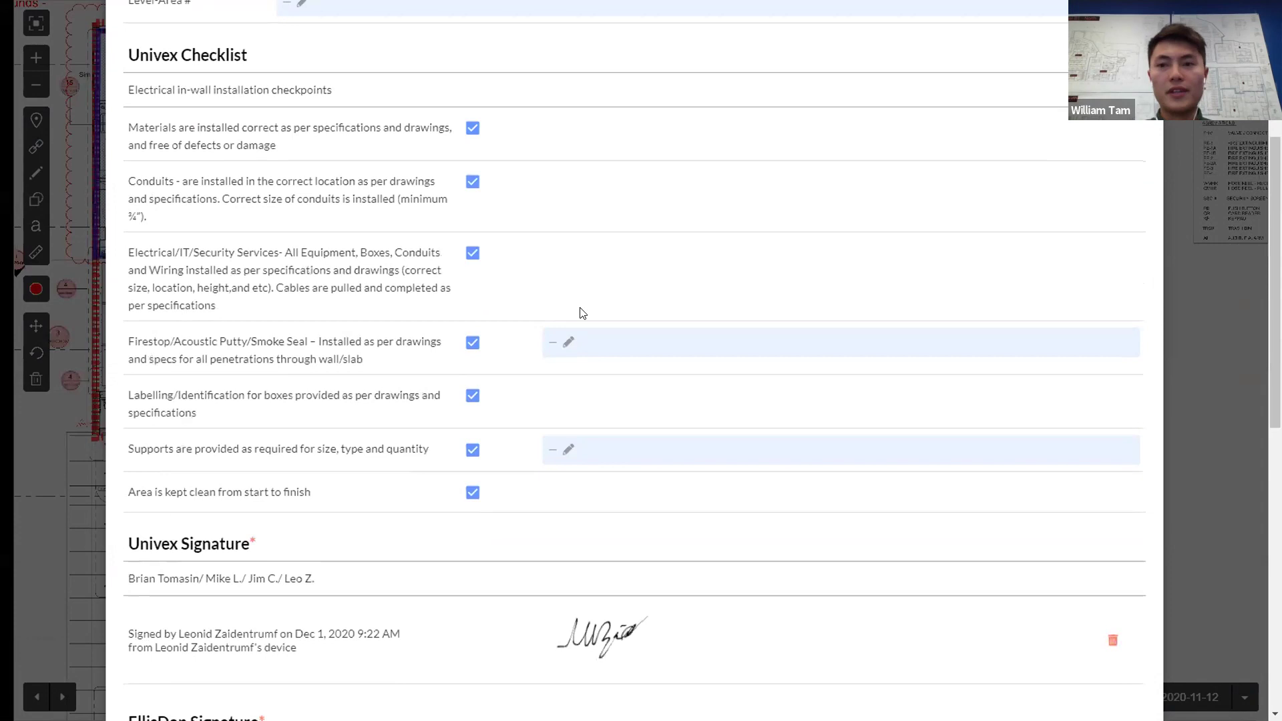
{"action": "scroll", "coordinate": [581, 315], "scroll_direction": "down", "scroll_amount": 4}
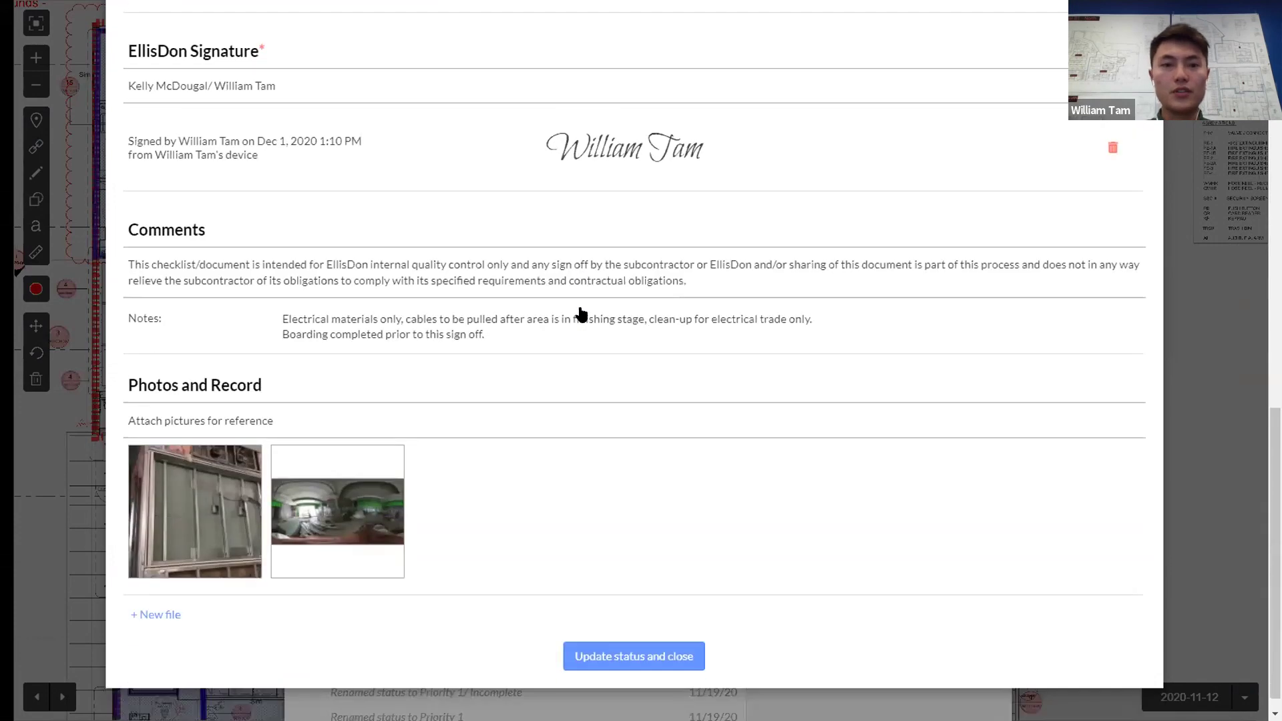
{"action": "left_click", "coordinate": [361, 491]}
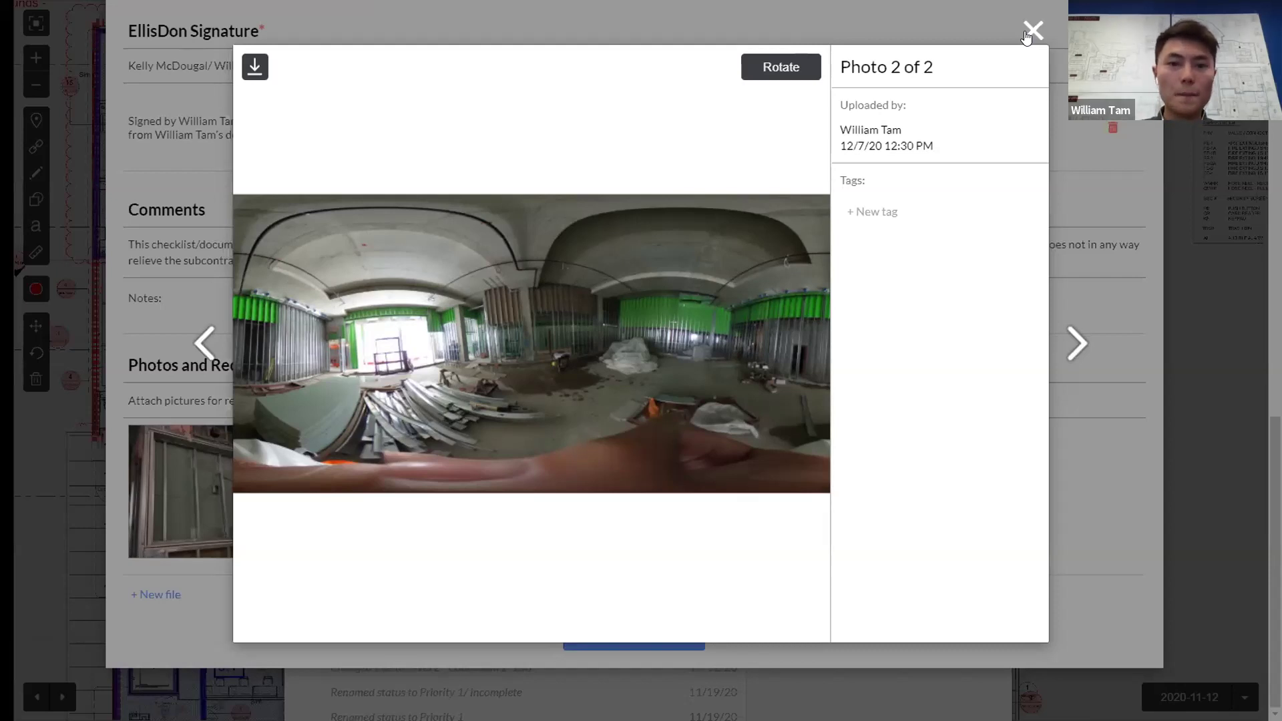
{"action": "left_click", "coordinate": [1031, 31]}
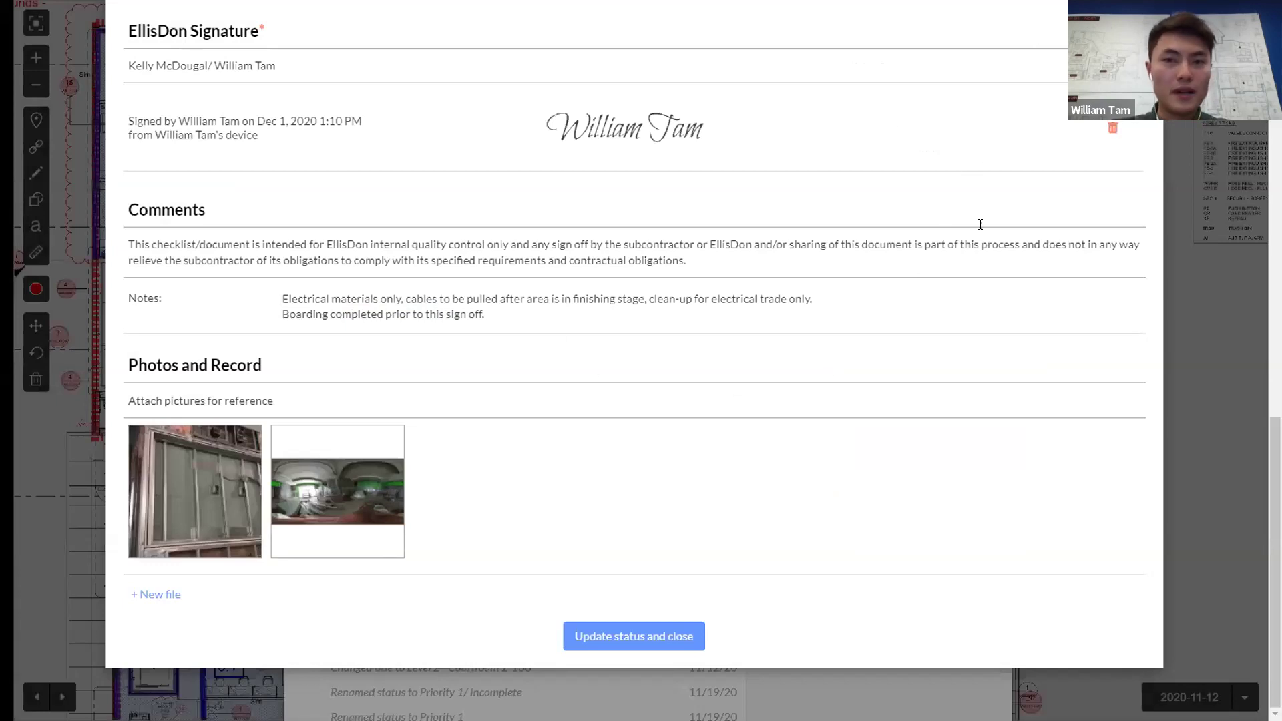
- Close the inspection form and the courtroom task, and switch from the full-screen plan to the project's forms list
{"action": "key", "text": "Escape"}
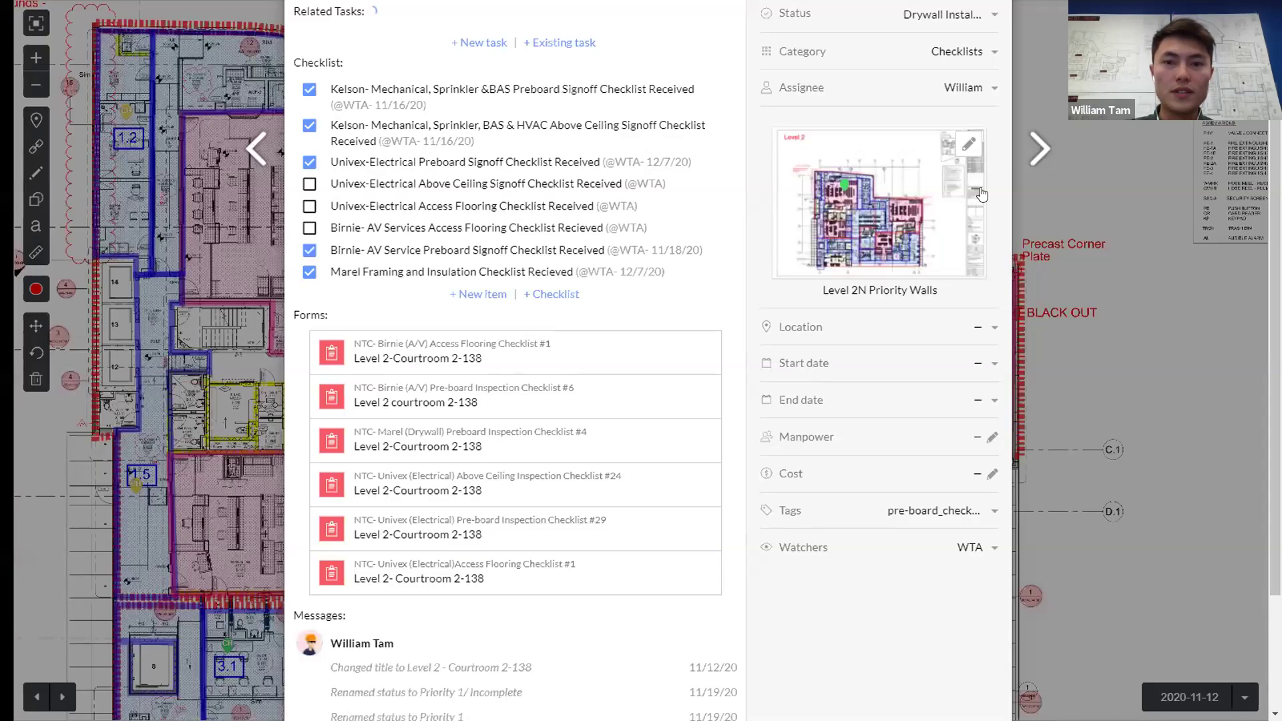
{"action": "left_click", "coordinate": [1029, 123]}
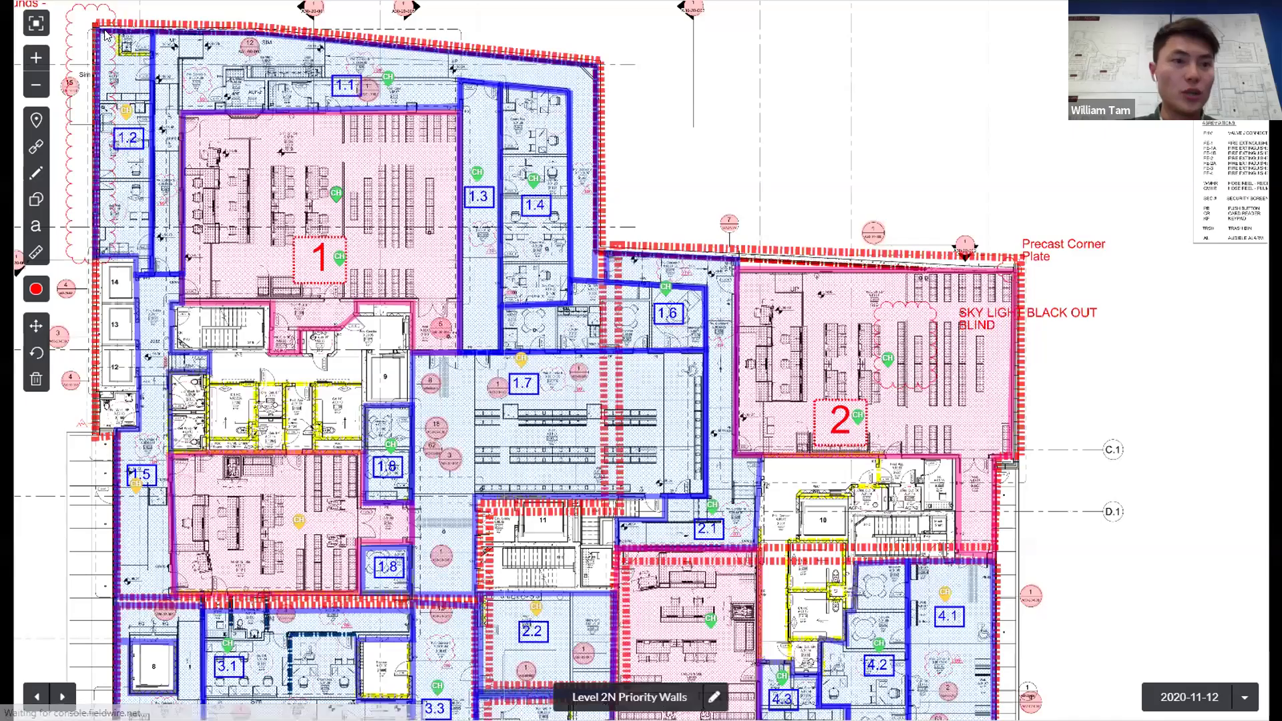
{"action": "left_click", "coordinate": [38, 26]}
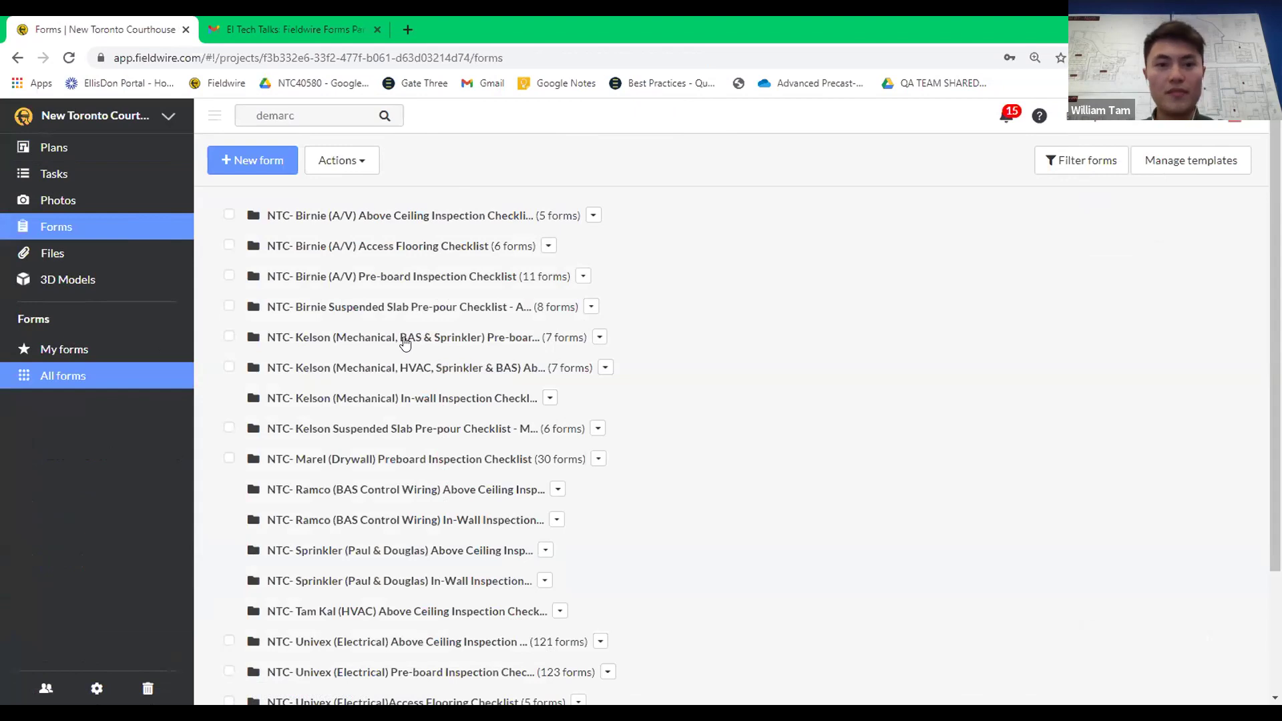
- Look over the full list of inspection form folders and reopen the Level 2N Priority Walls plan from Pre-board & Area Signoffs (M&E + A/V)
{"action": "scroll", "coordinate": [444, 463], "scroll_direction": "down", "scroll_amount": 3}
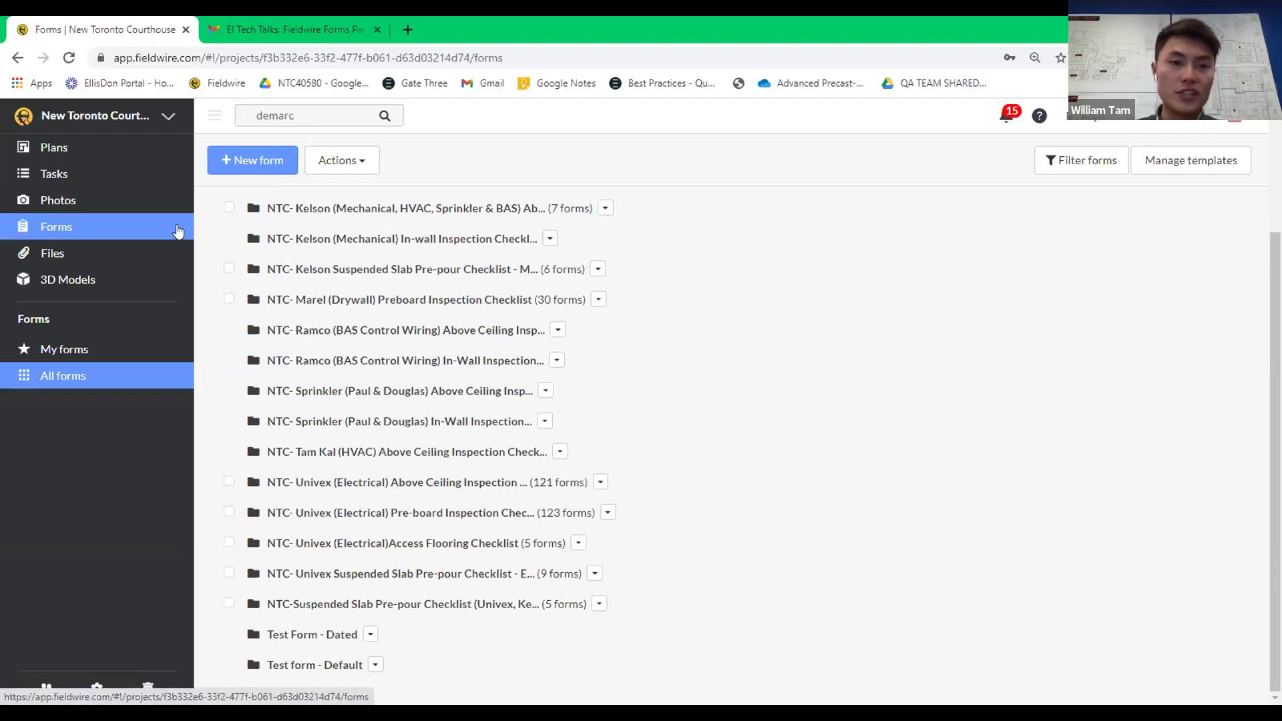
{"action": "left_click", "coordinate": [107, 146]}
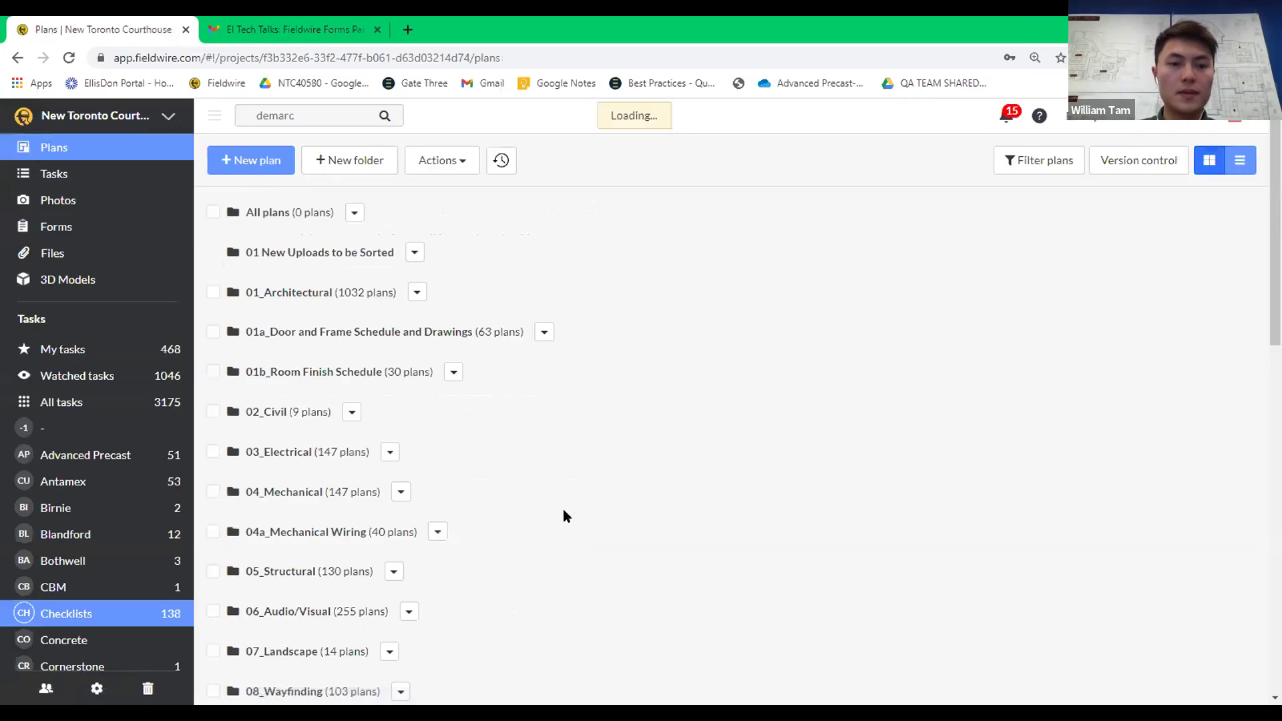
{"action": "scroll", "coordinate": [563, 516], "scroll_direction": "down", "scroll_amount": 15}
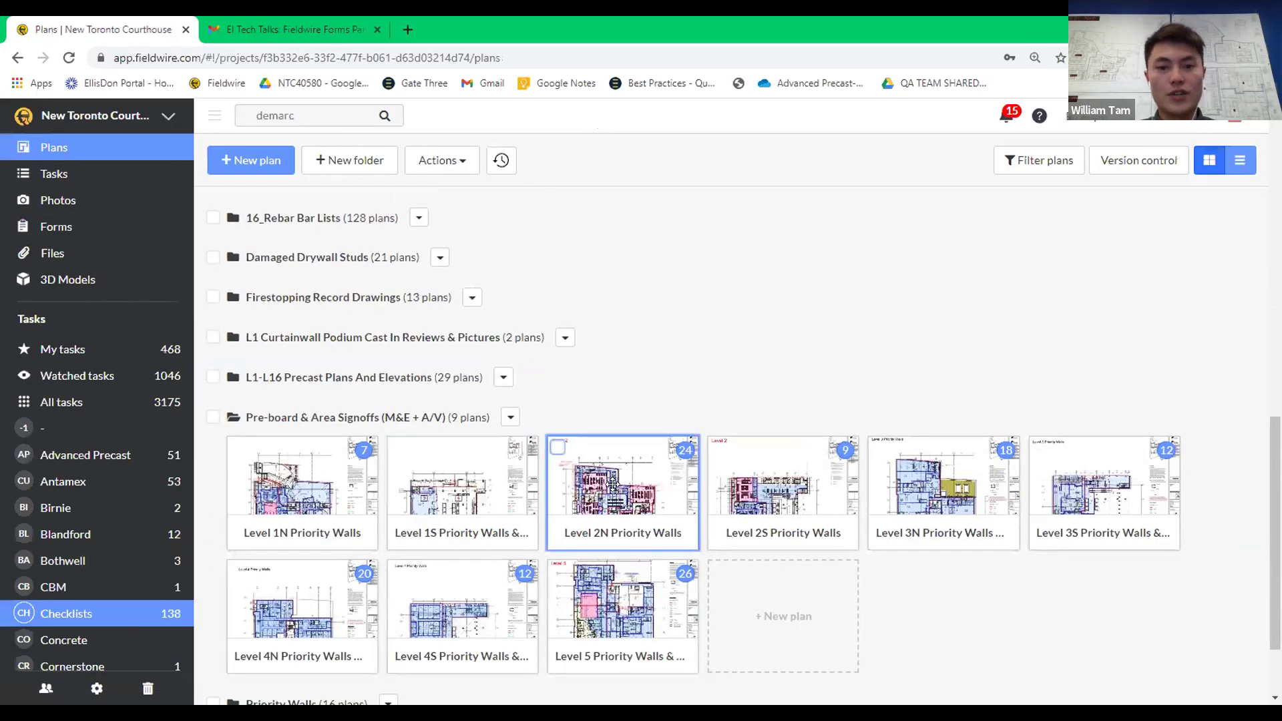
{"action": "left_click", "coordinate": [612, 482]}
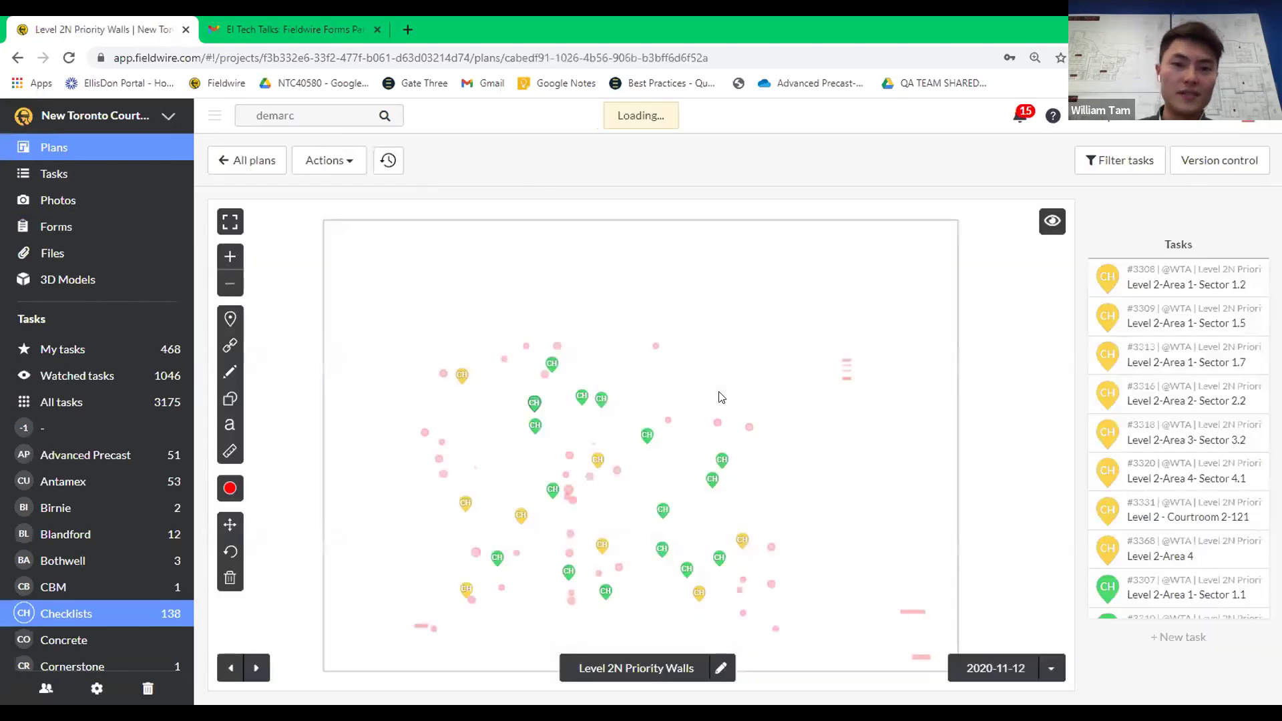
- Reopen the Level 2 - Courtroom 2-138 task from its plan marker and review the signoff checklist items and linked forms
{"action": "left_click", "coordinate": [532, 405]}
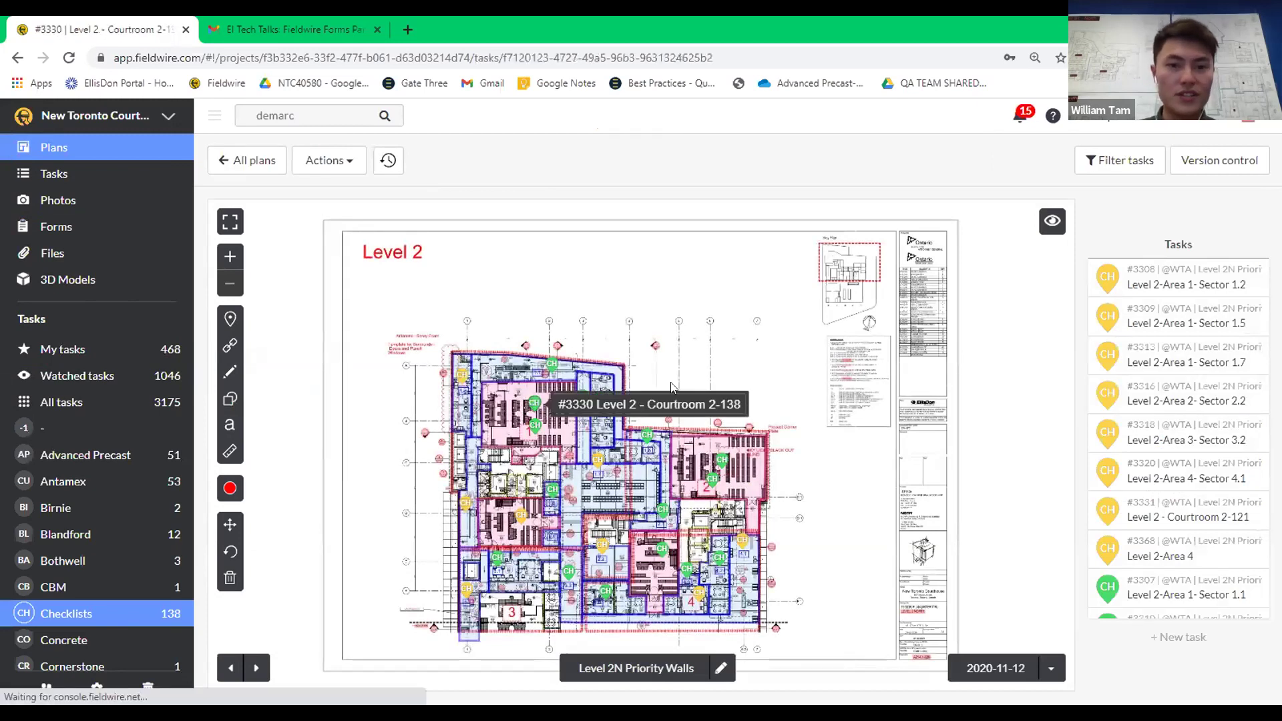
{"action": "scroll", "coordinate": [610, 413], "scroll_direction": "down", "scroll_amount": 2}
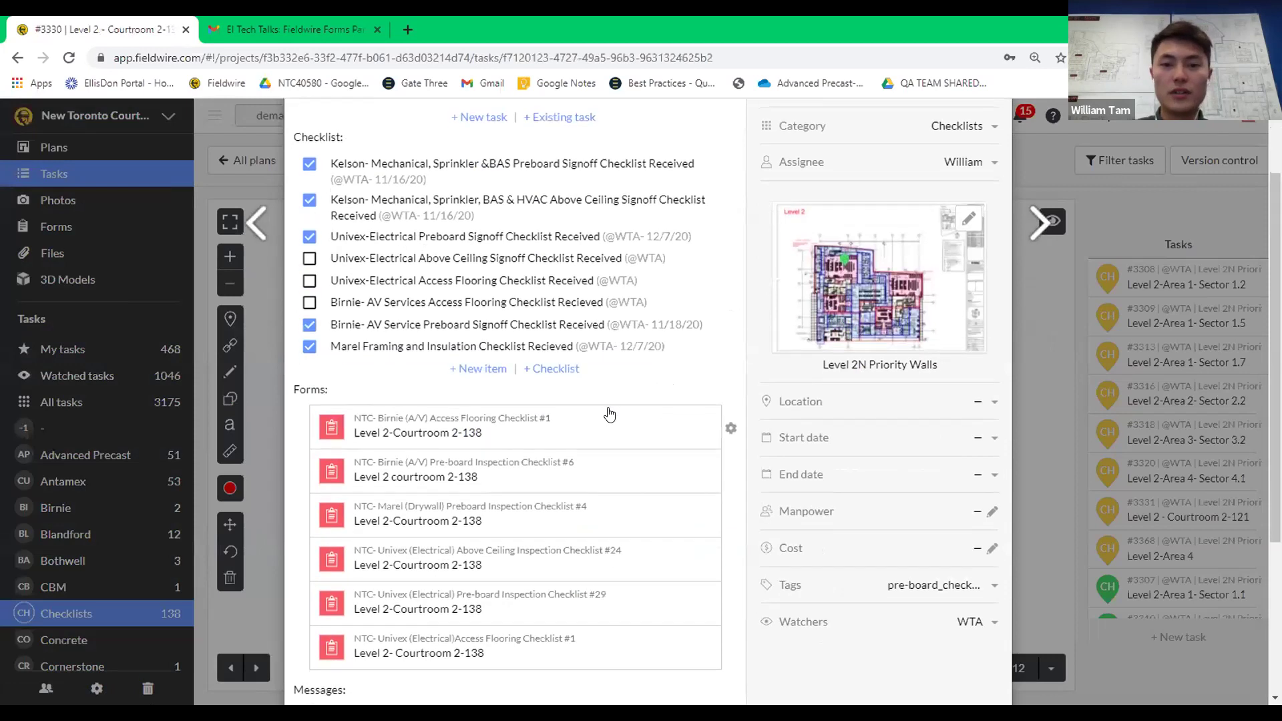